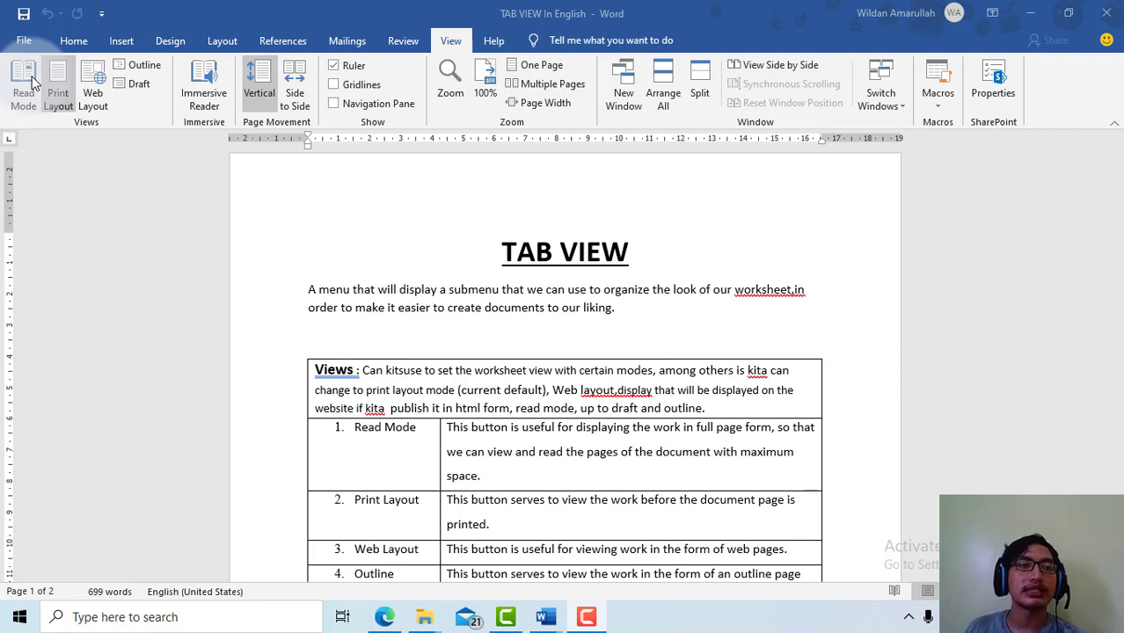
Step: Switch the TAB VIEW document to Read Mode and bring up the Tools menu
left_click(32, 82)
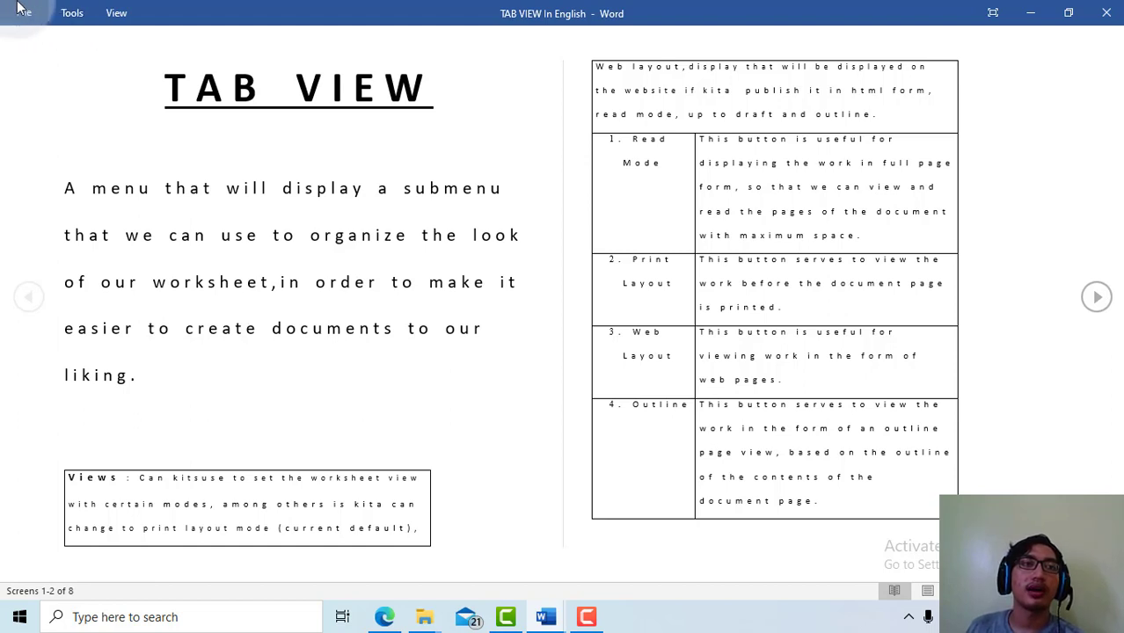
left_click(74, 13)
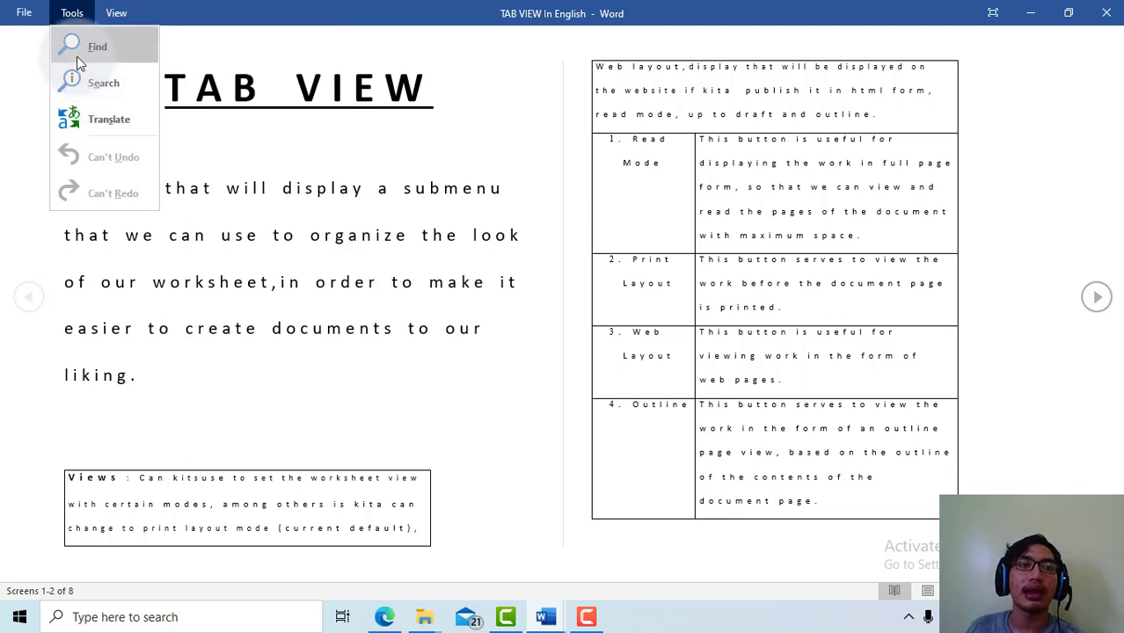
Step: Search the document for 'page' (23 matches), then close the Navigation pane
left_click(74, 47)
type("read")
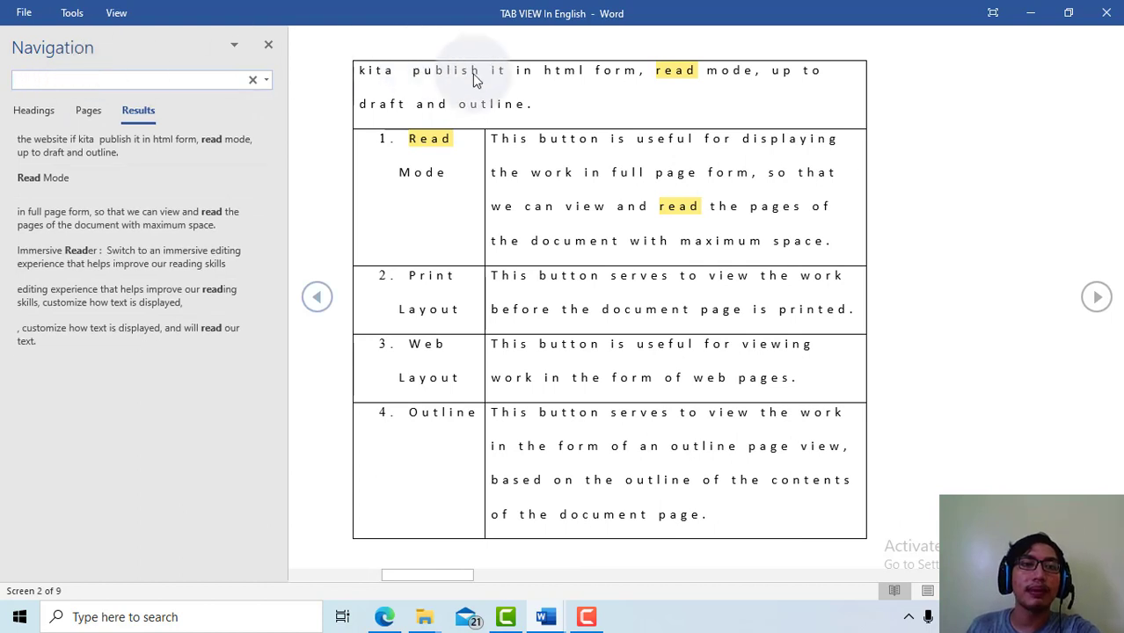
key("BackSpace")
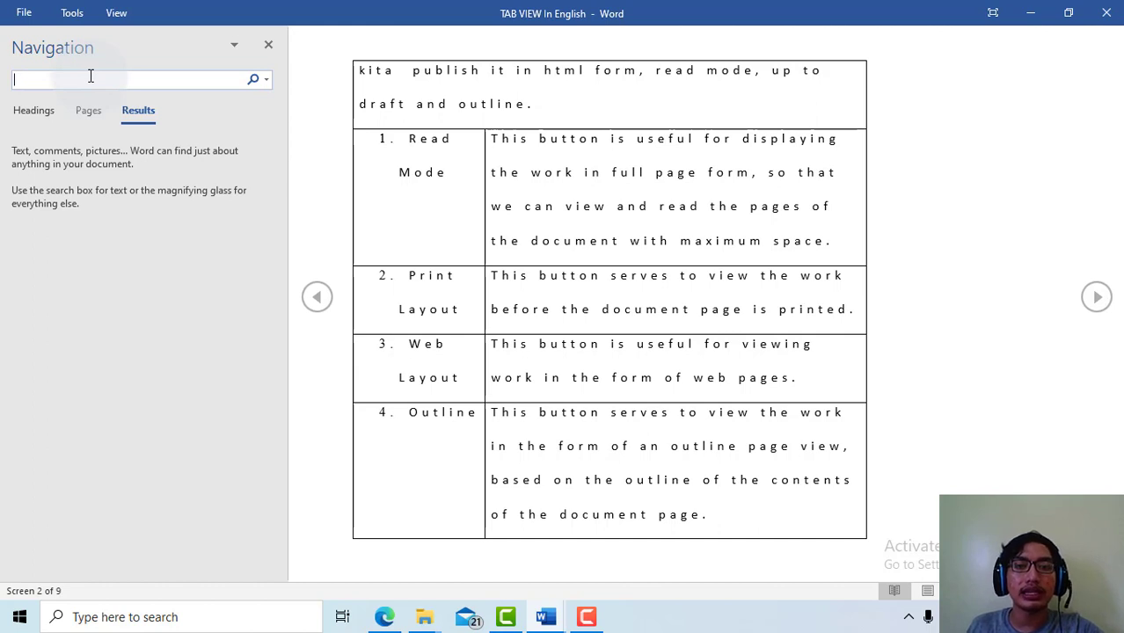
type("pah")
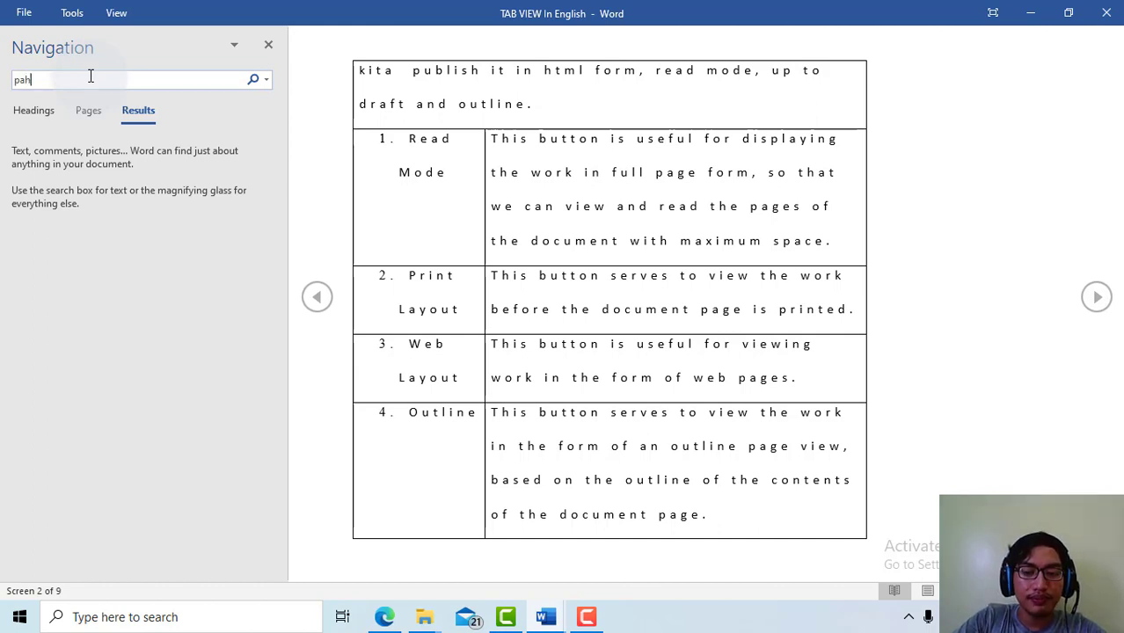
key("BackSpace")
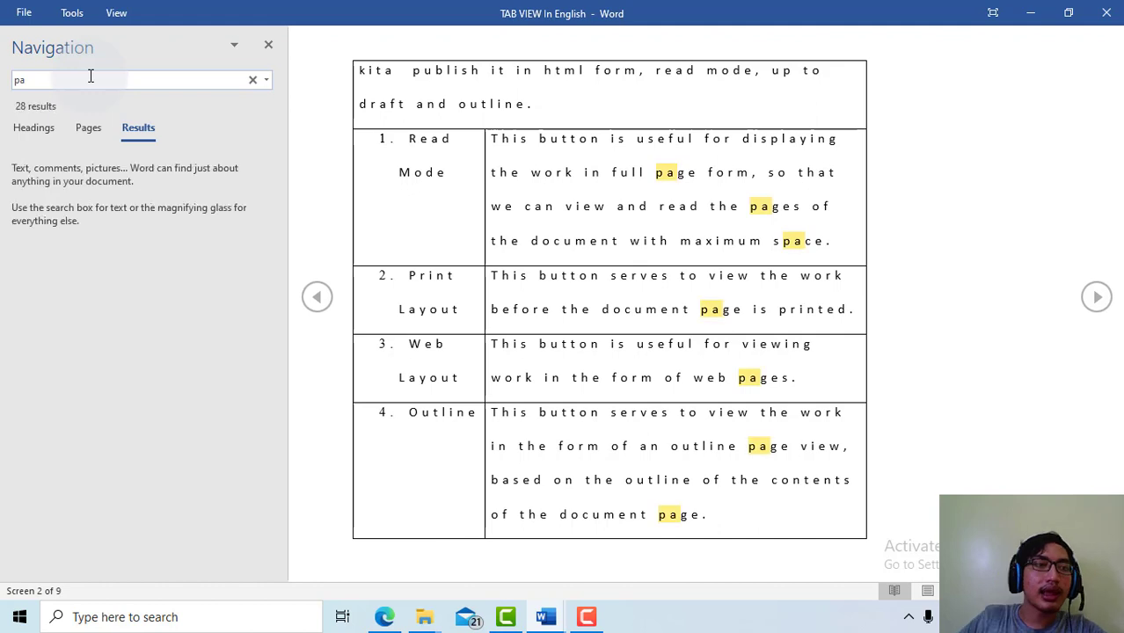
type("ge")
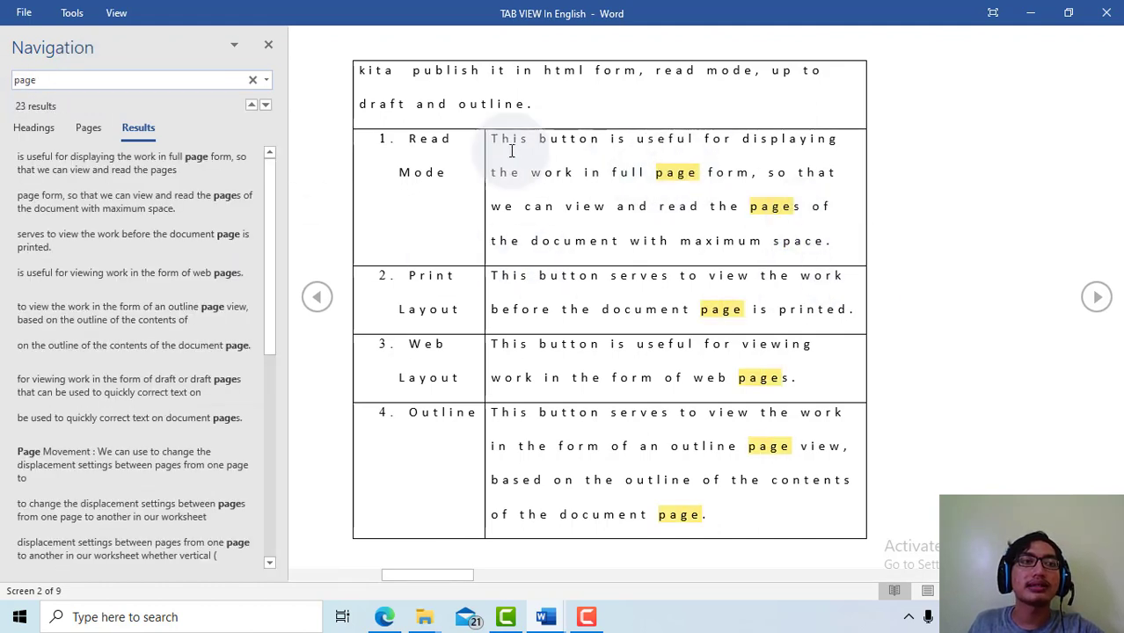
left_click(268, 46)
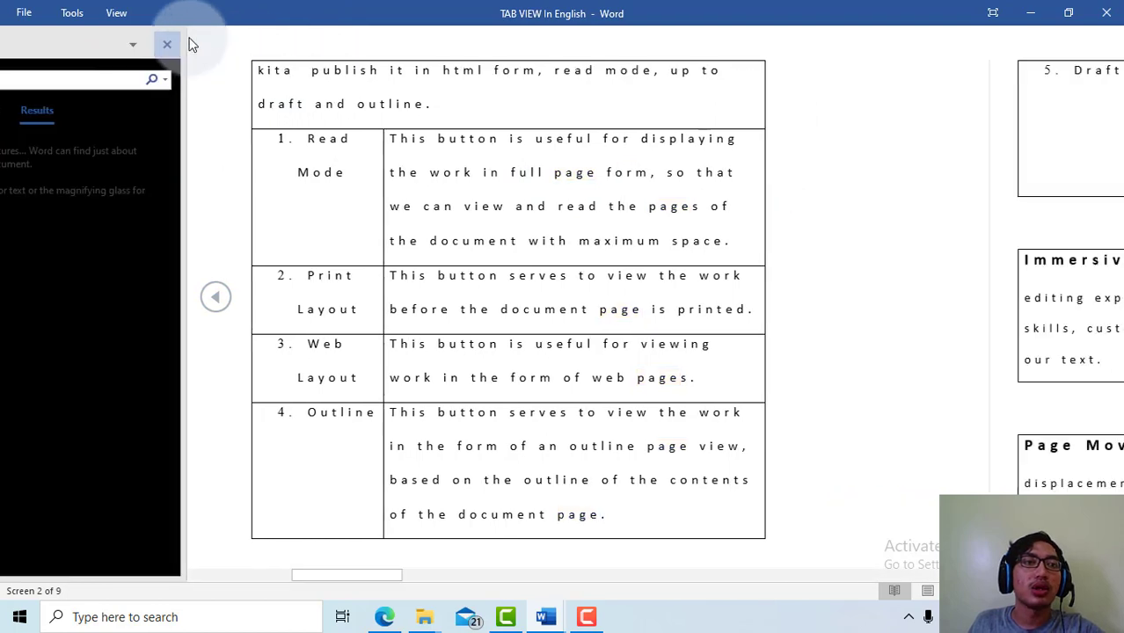
Step: Reopen the Read Mode Tools menu listing Find, Search and Translate
left_click(72, 12)
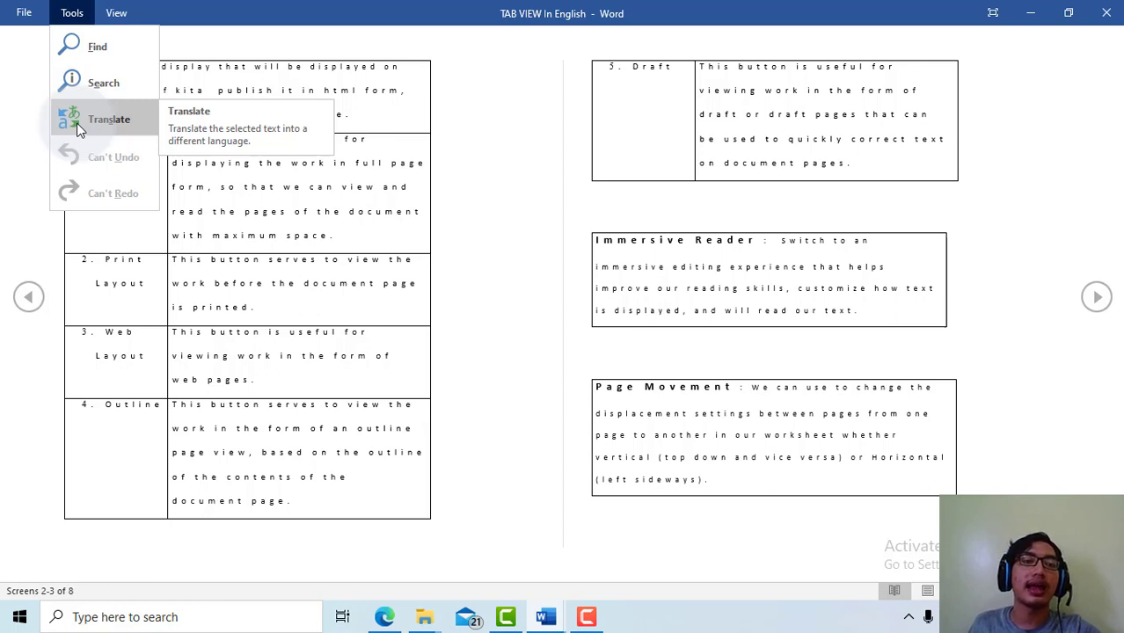
Step: Translate 'submenu', then the whole opening paragraph, into Indonesian, then close the Translator
left_click(78, 129)
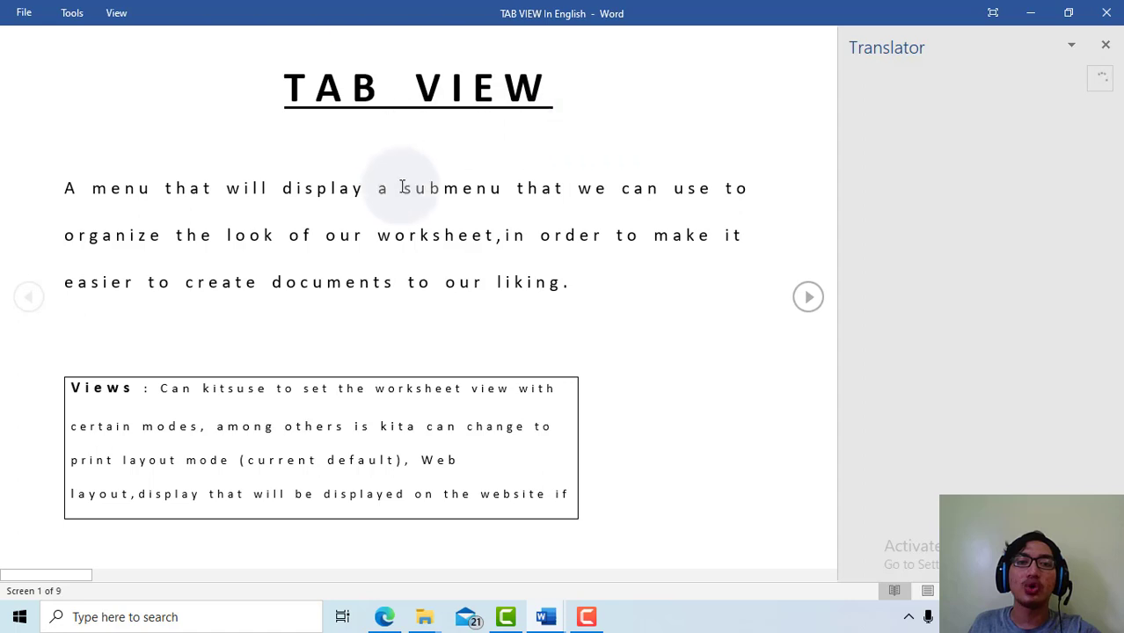
left_click_drag(404, 188, 504, 188)
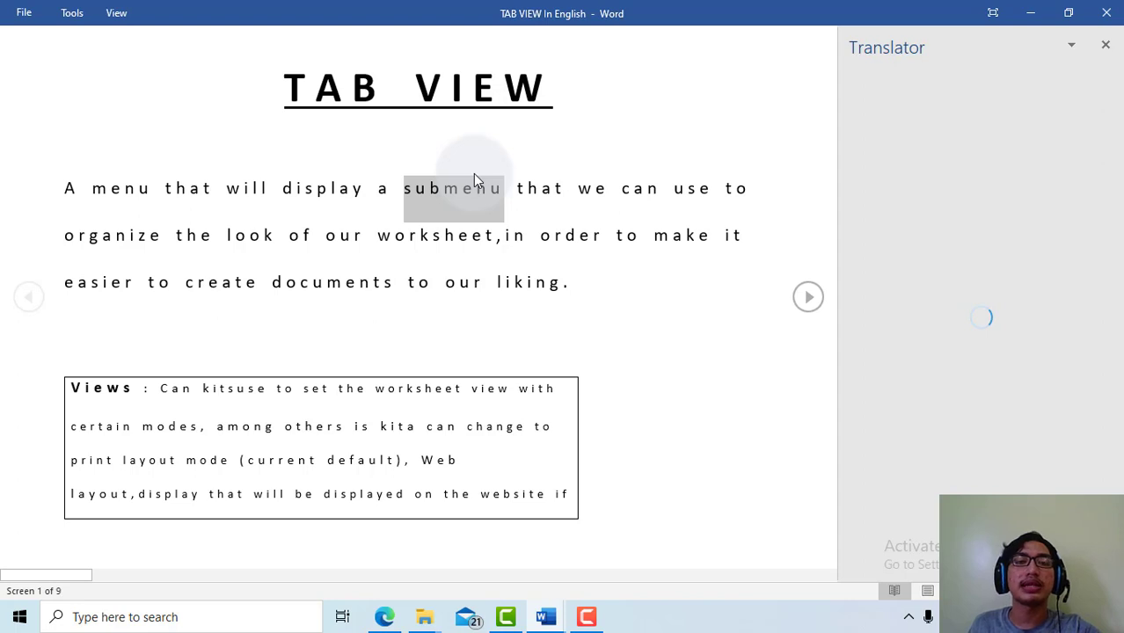
left_click(68, 188)
mouse_move(68, 187)
left_mouse_down()
mouse_move(451, 281)
mouse_move(579, 284)
left_mouse_up()
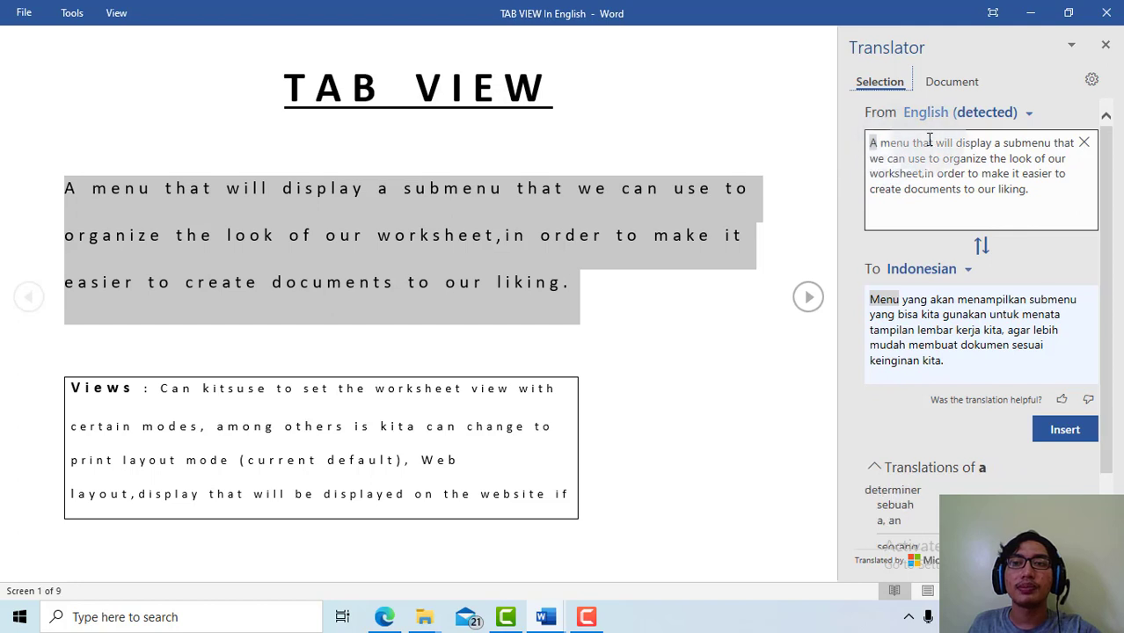
left_click(1105, 45)
Step: Dismiss the Tools menu and show the Read Mode View menu instead
left_click(72, 12)
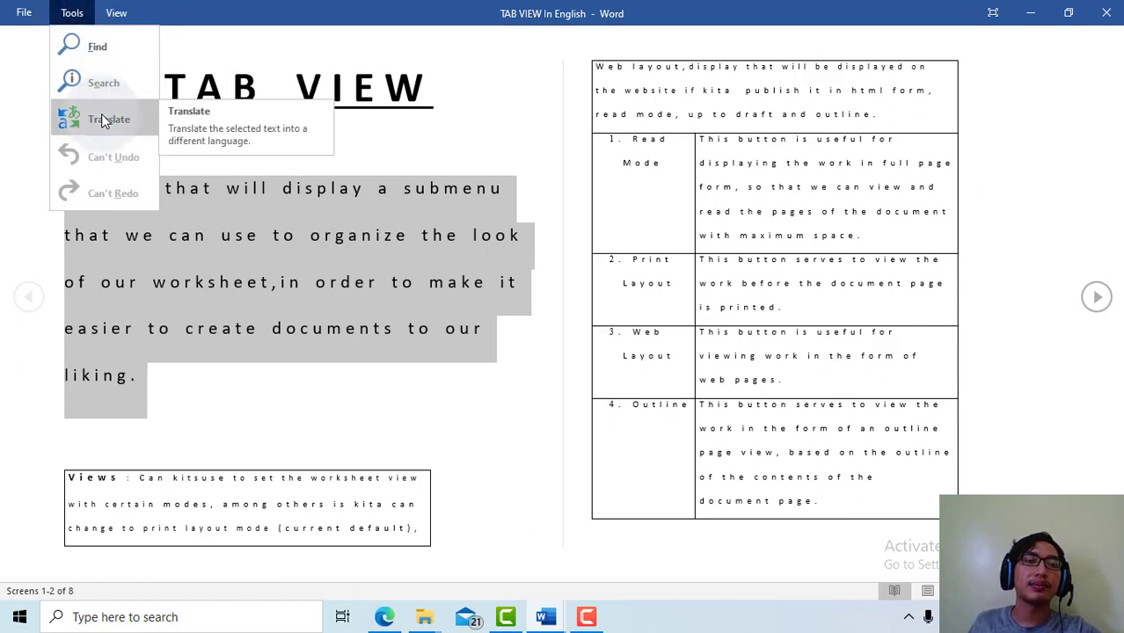
left_click(223, 185)
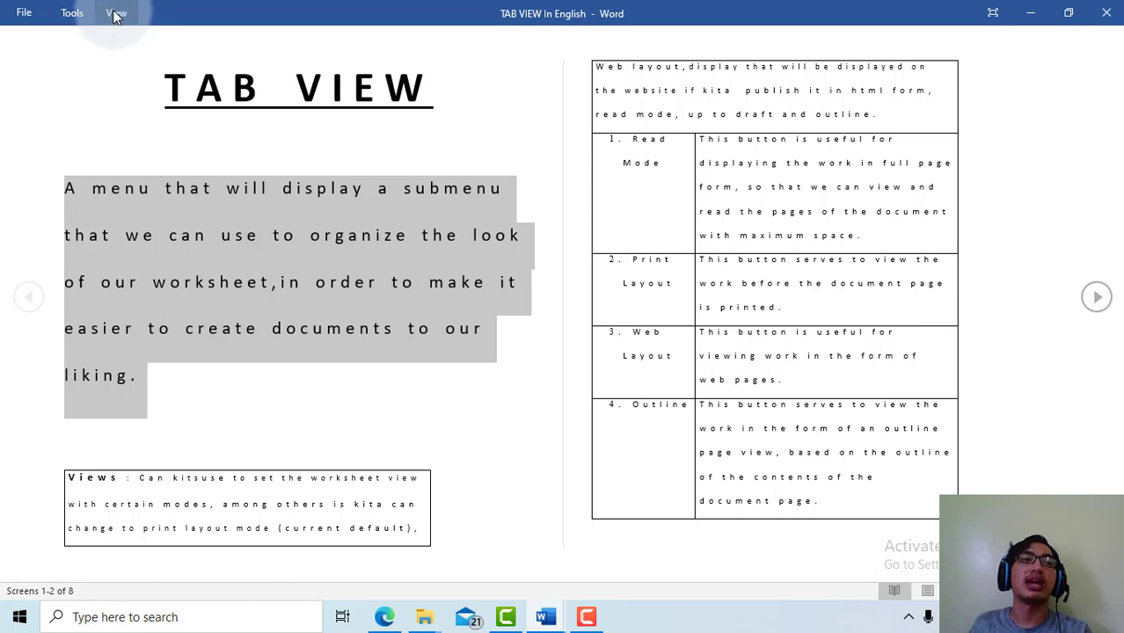
left_click(117, 15)
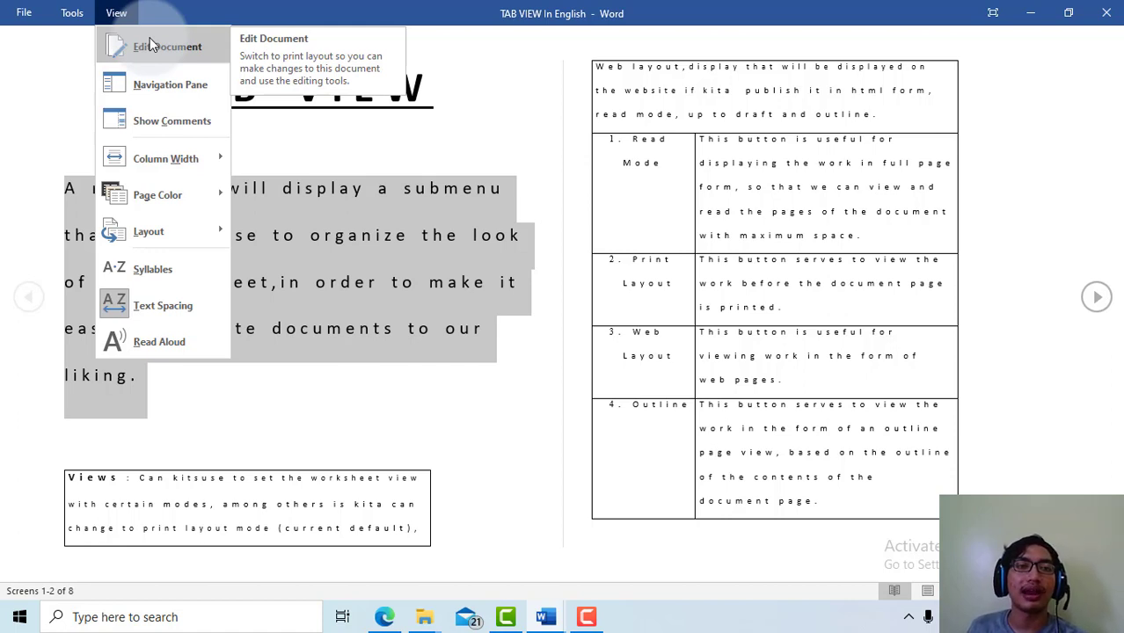
Step: Open the Navigation pane and browse its Headings outline and Pages thumbnails
left_click(155, 94)
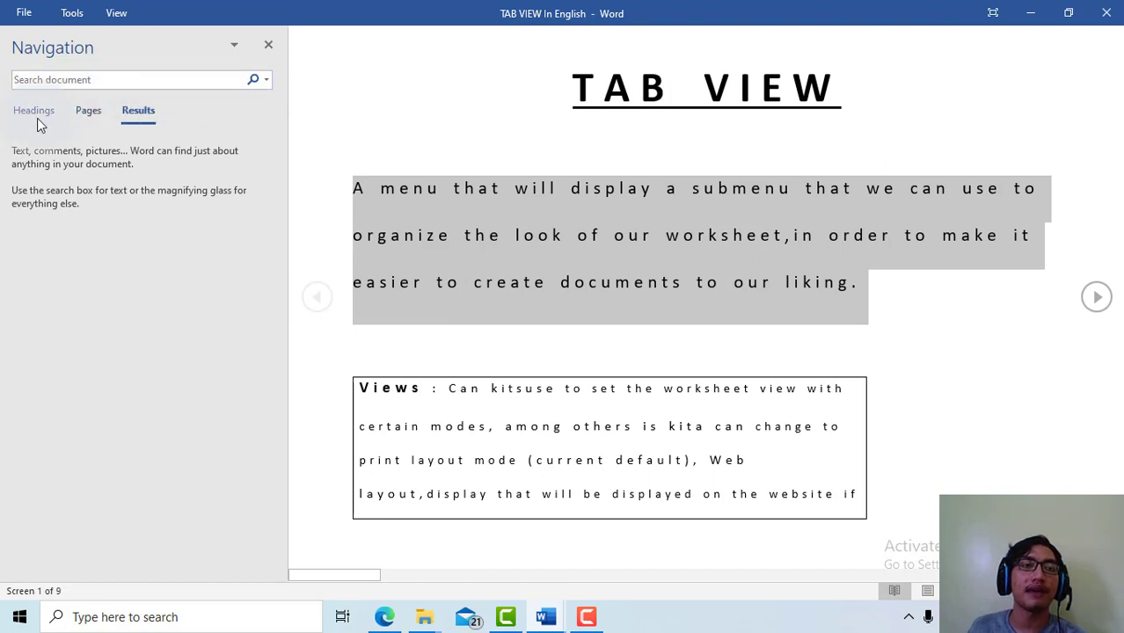
left_click(137, 115)
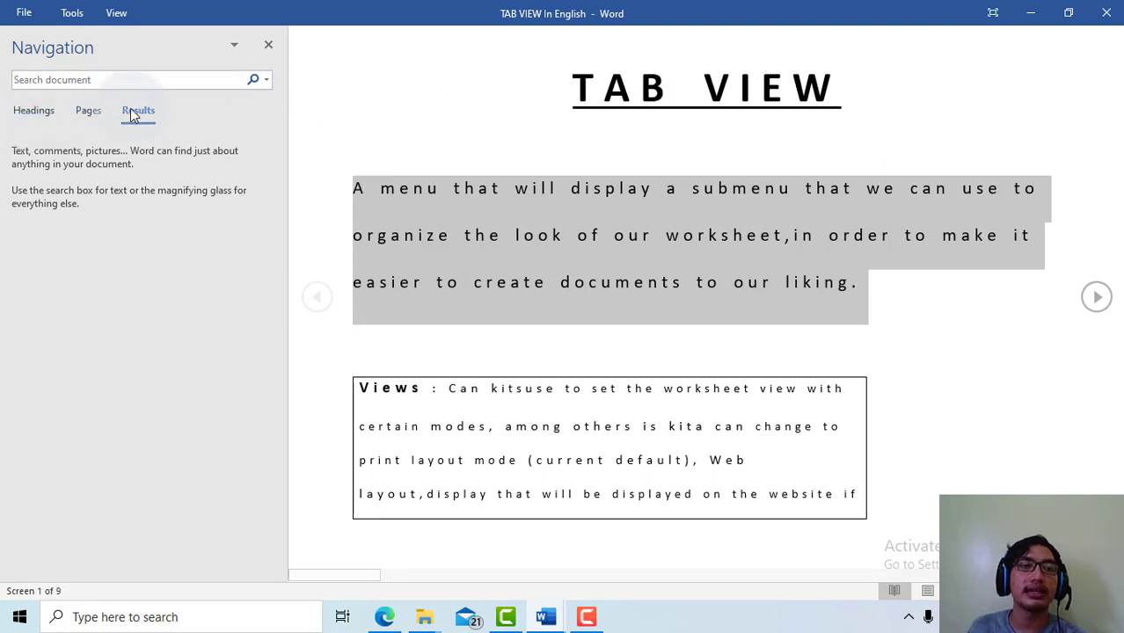
left_click(39, 117)
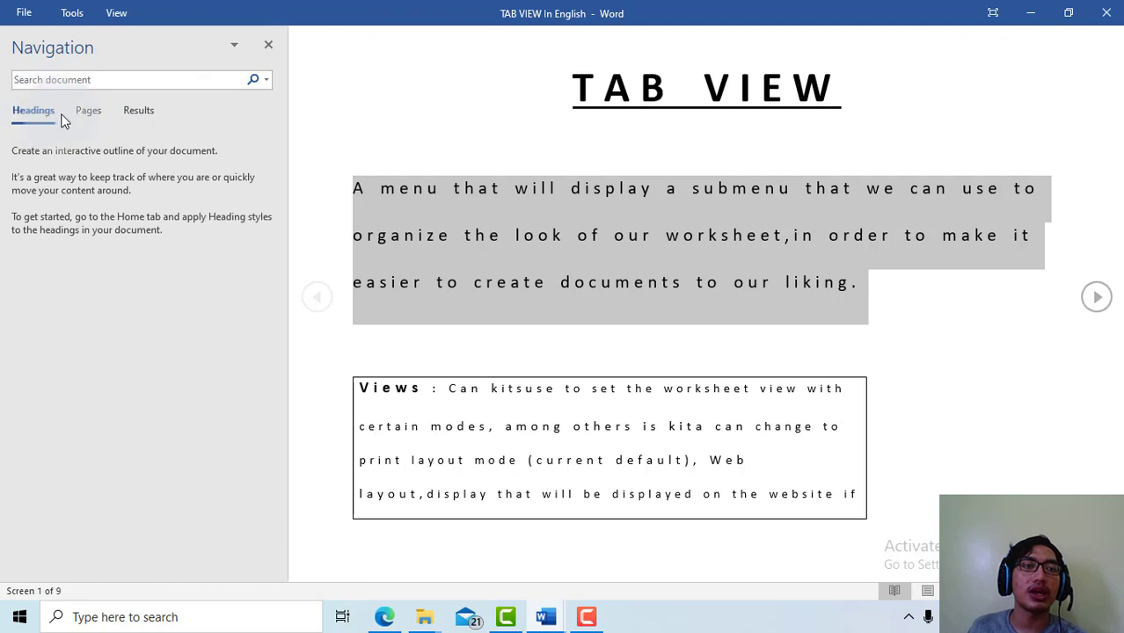
left_click(563, 88)
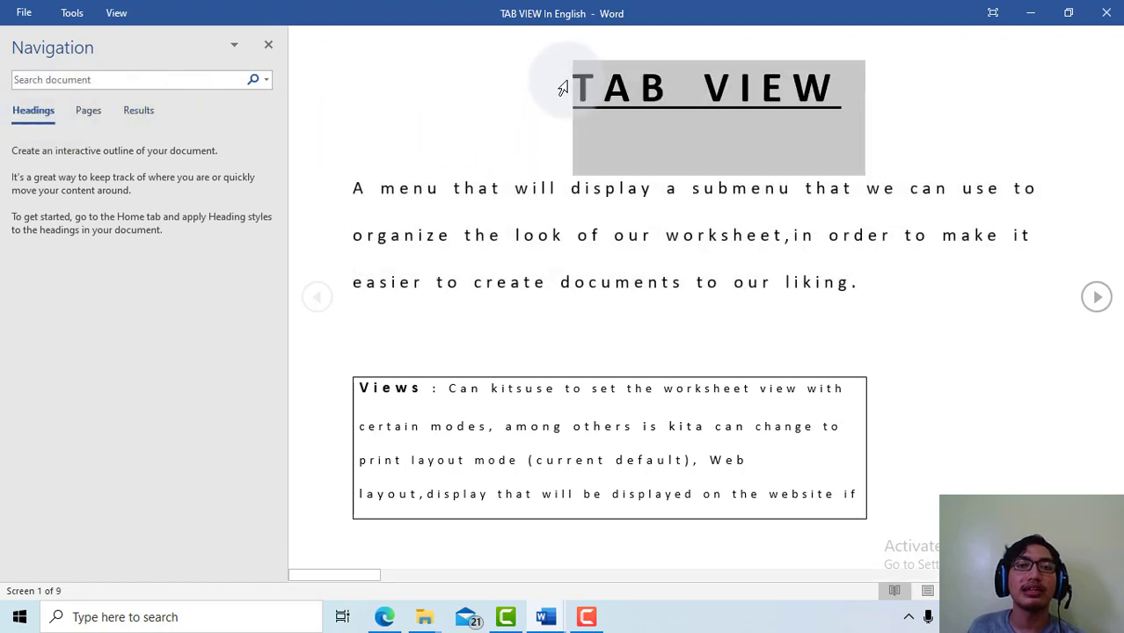
left_click(589, 83)
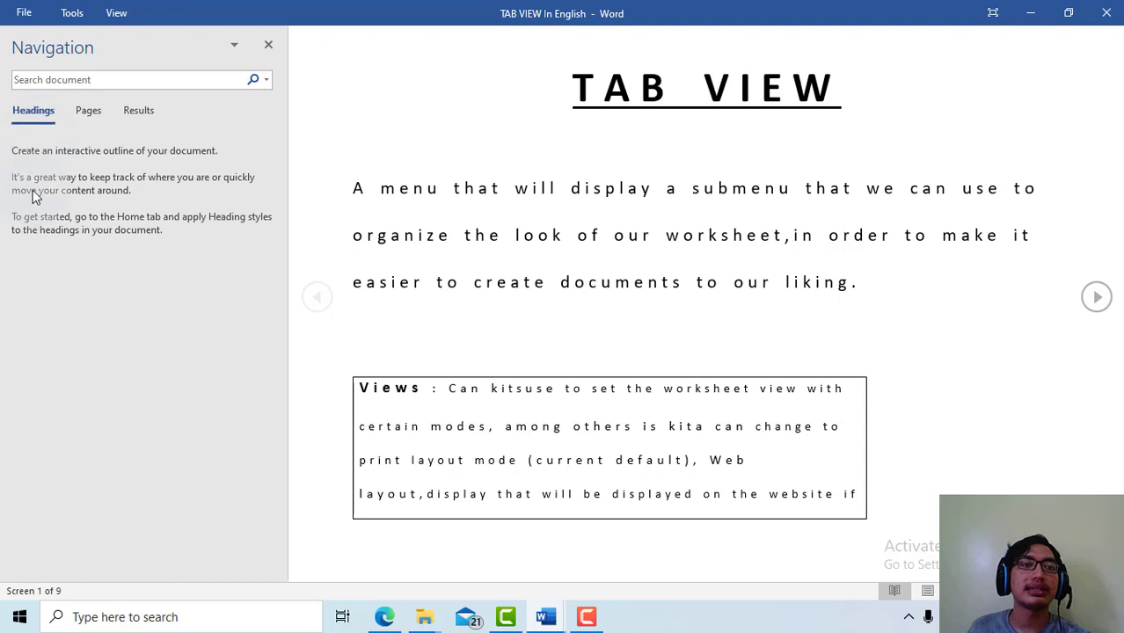
left_click(92, 116)
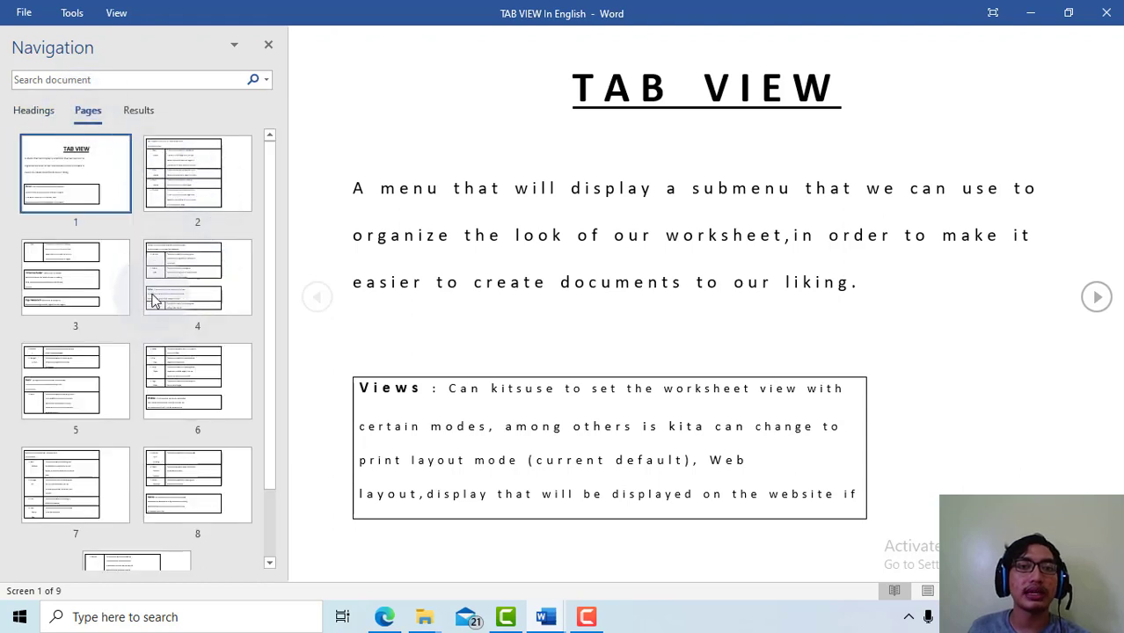
Step: Return to the Results view, try a search for 'find', clear it, and close the pane
left_click(136, 111)
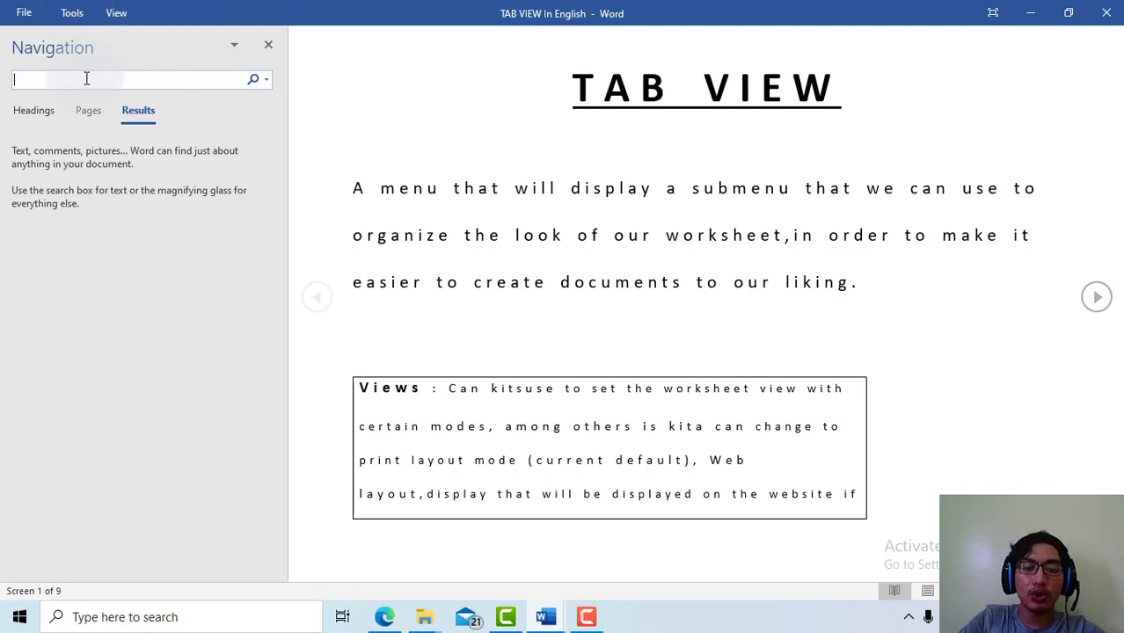
type("find")
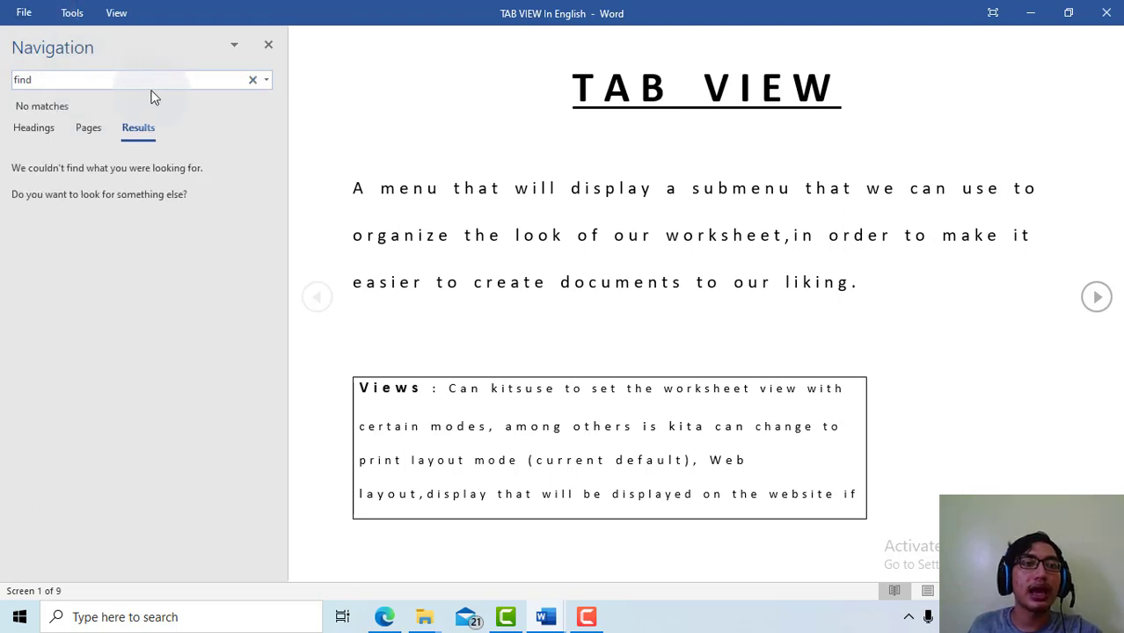
key("BackSpace")
key("BackSpace")
key("BackSpace")
key("BackSpace")
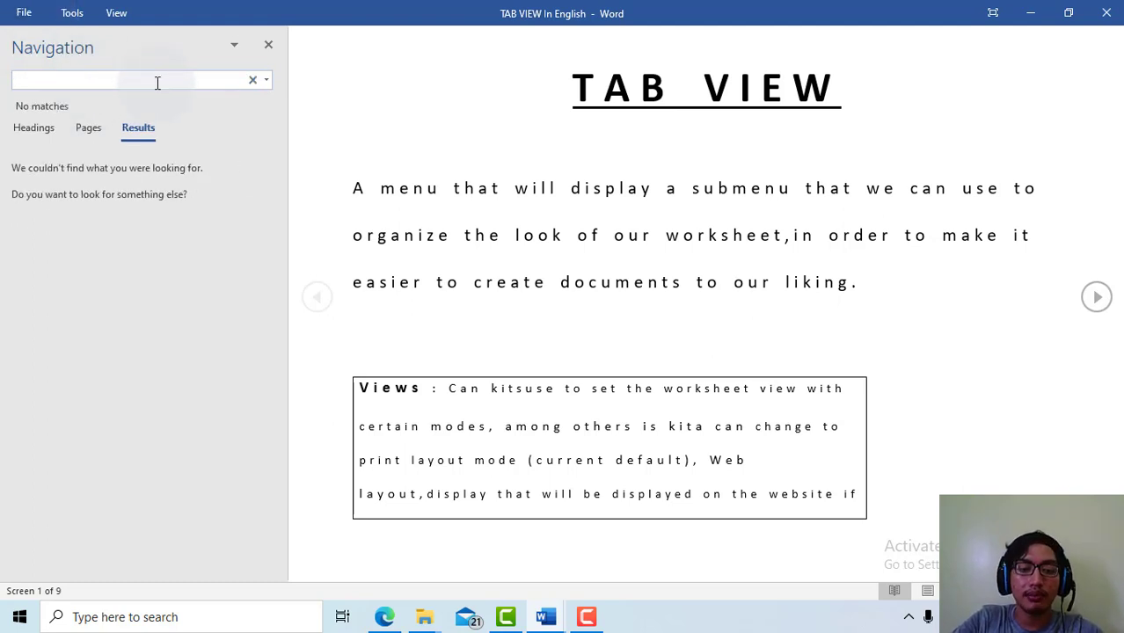
left_click(268, 46)
Step: Set the Read Mode column width to Narrow
left_click(121, 14)
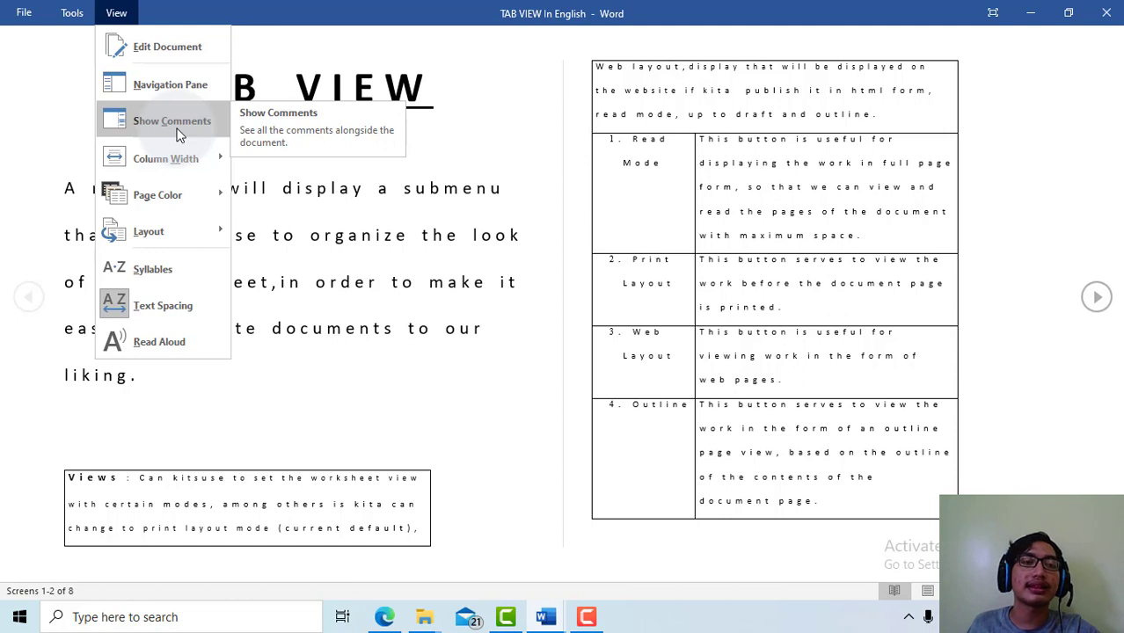
mouse_move(175, 158)
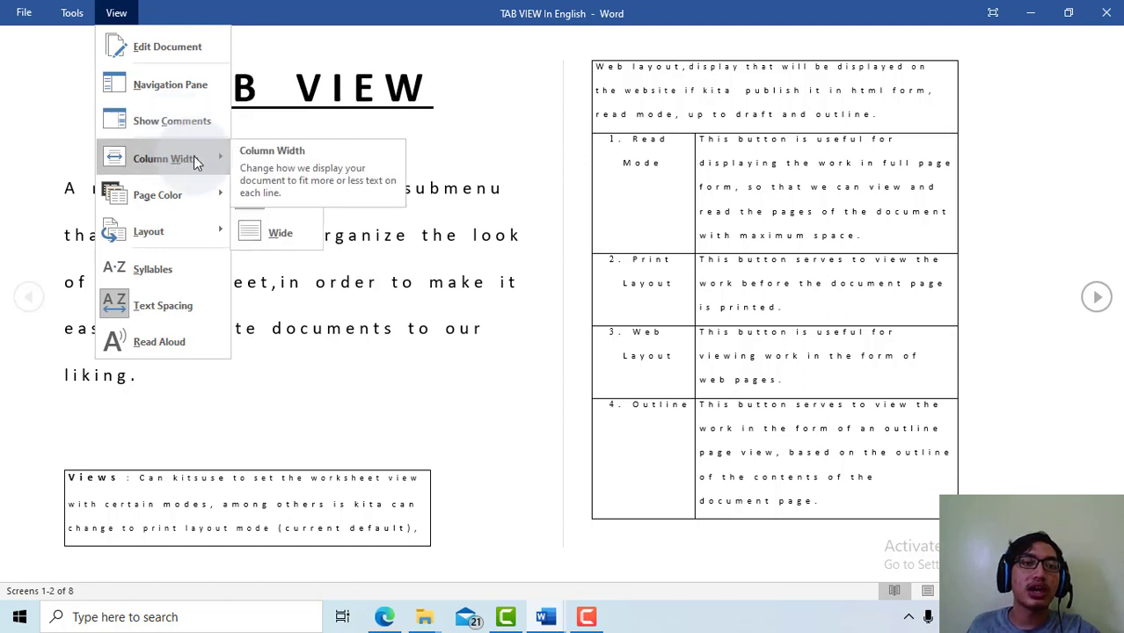
left_click(502, 193)
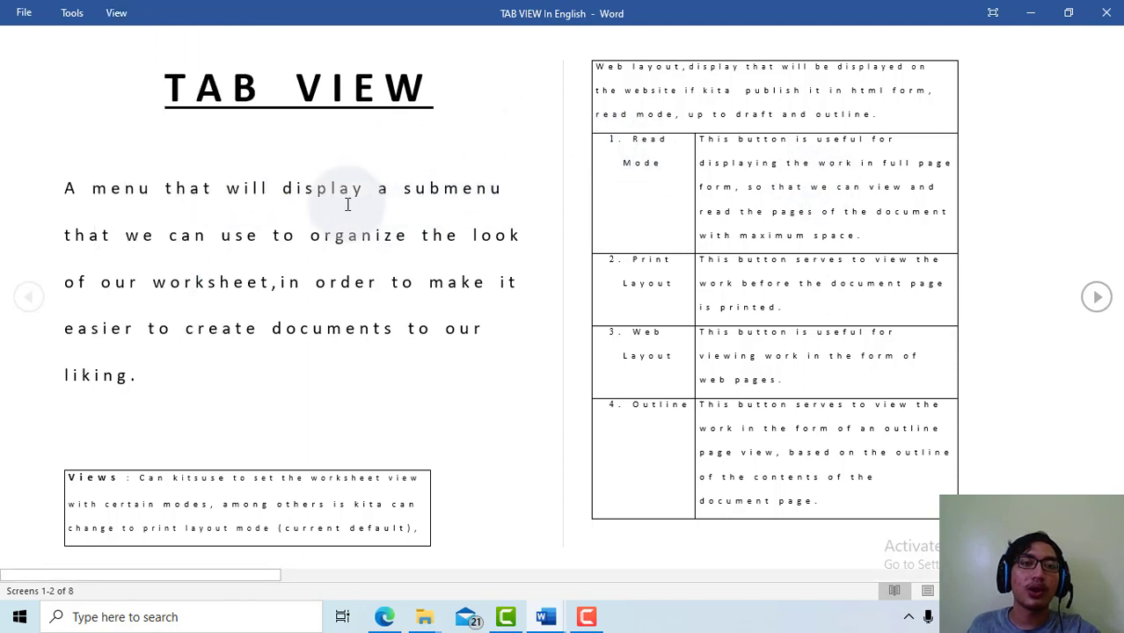
left_click(116, 12)
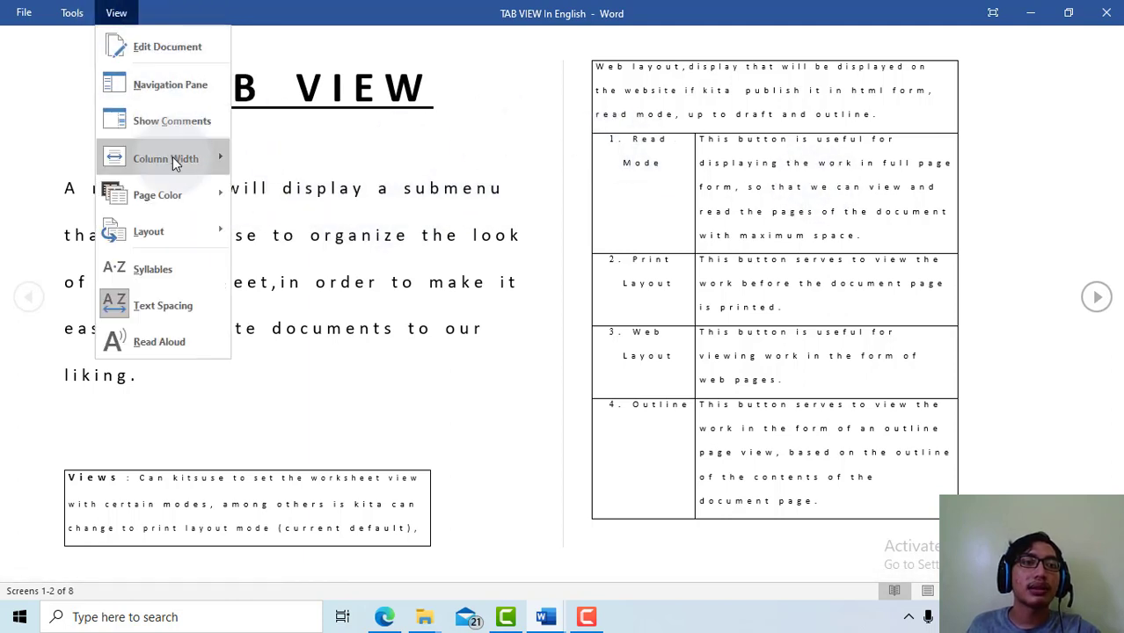
mouse_move(172, 160)
left_click(254, 165)
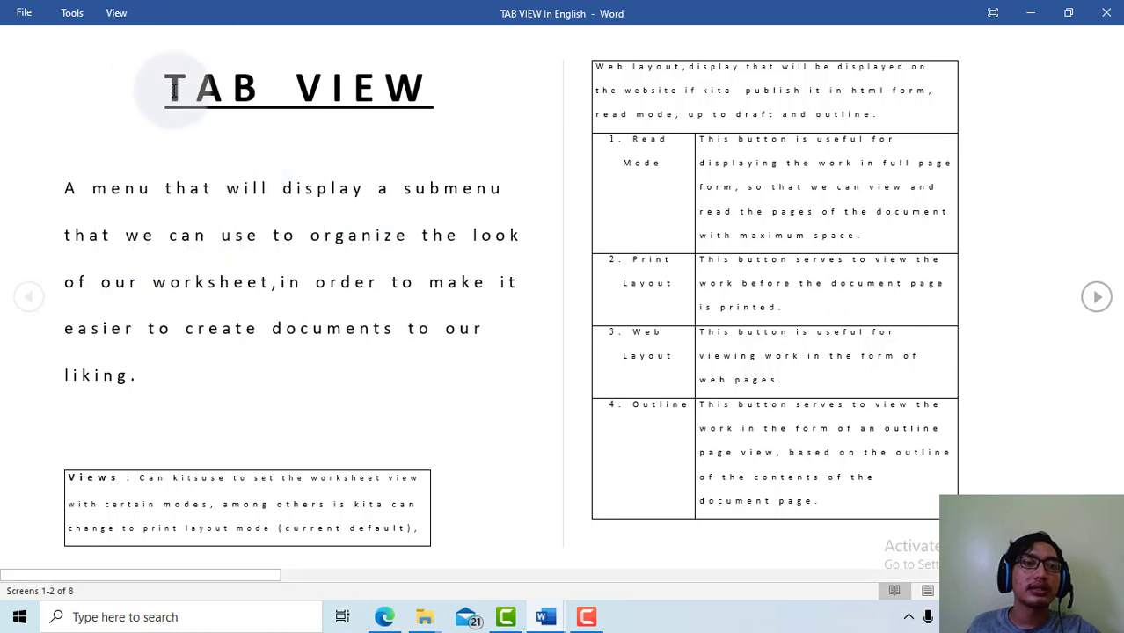
Step: Switch the column width to Default, then Wide, and finally back to Default
left_click(116, 13)
mouse_move(193, 162)
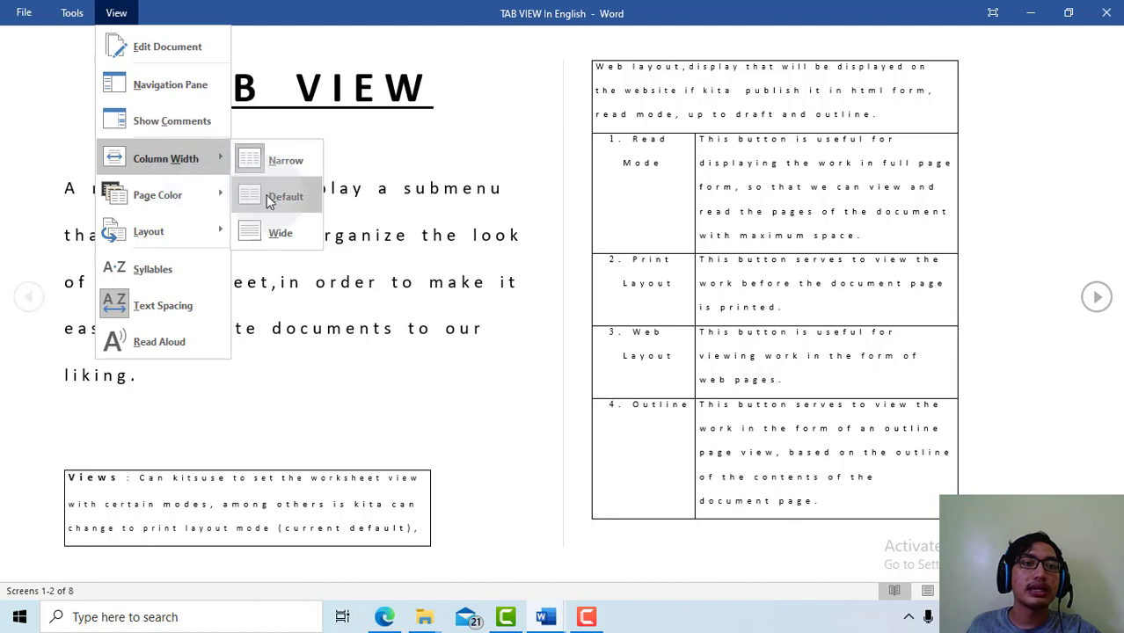
left_click(270, 201)
left_click(116, 13)
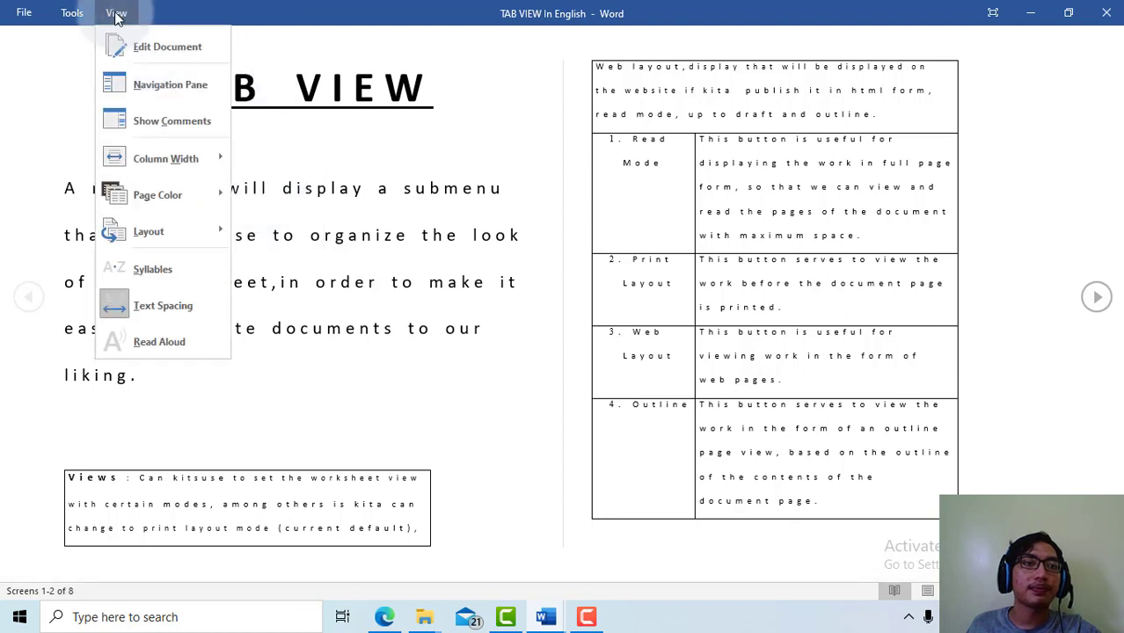
mouse_move(216, 169)
left_click(284, 229)
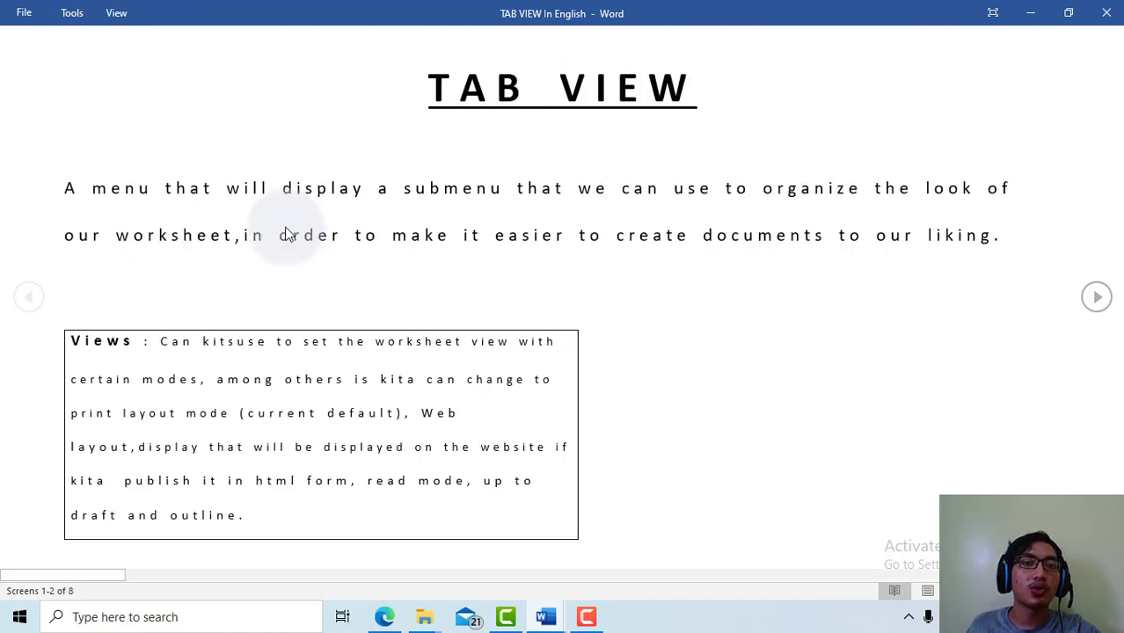
left_click(117, 12)
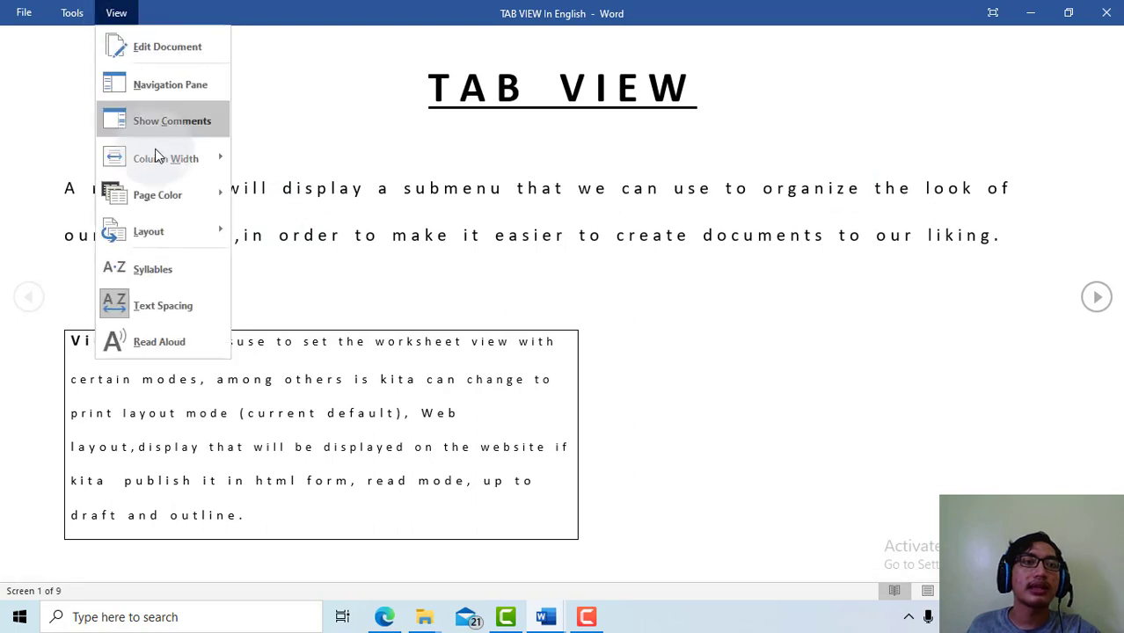
mouse_move(160, 168)
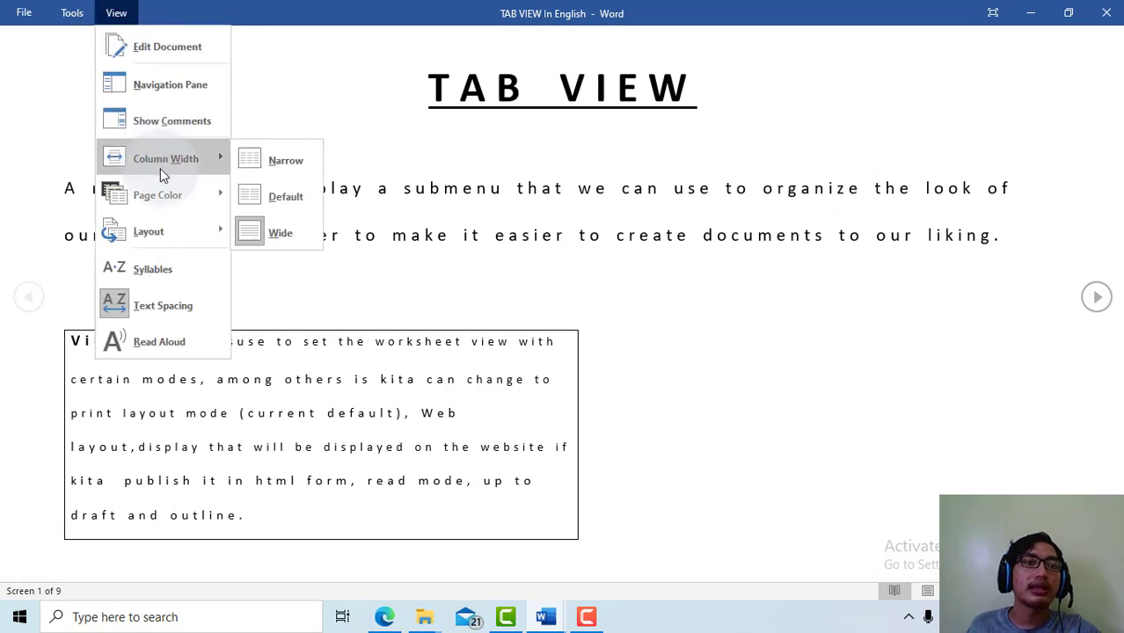
left_click(275, 182)
left_click(118, 12)
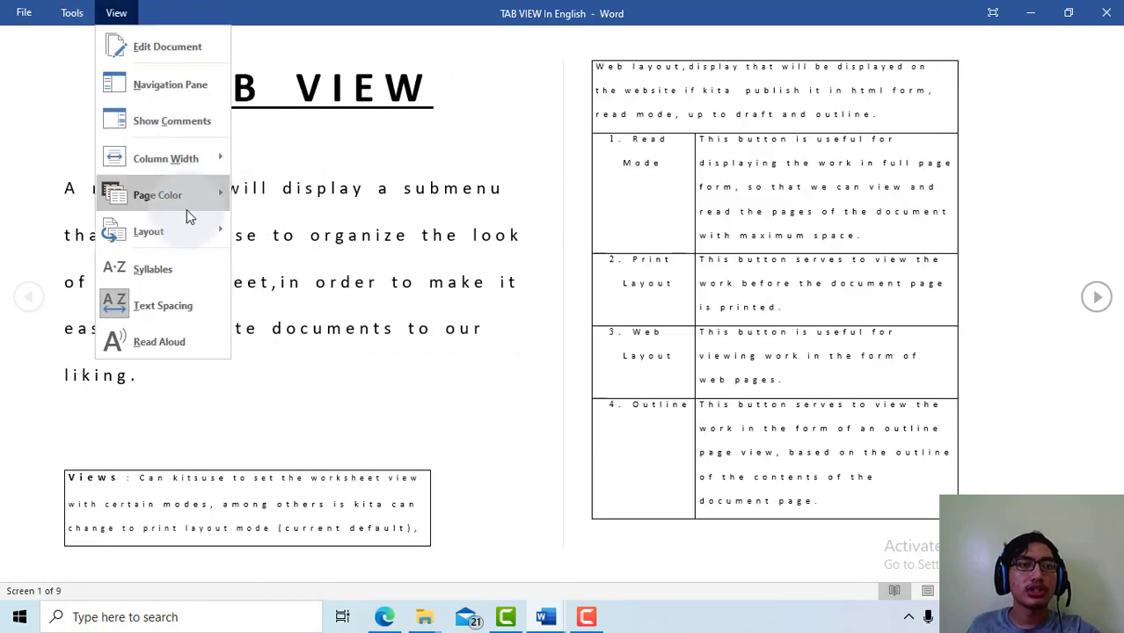
mouse_move(186, 209)
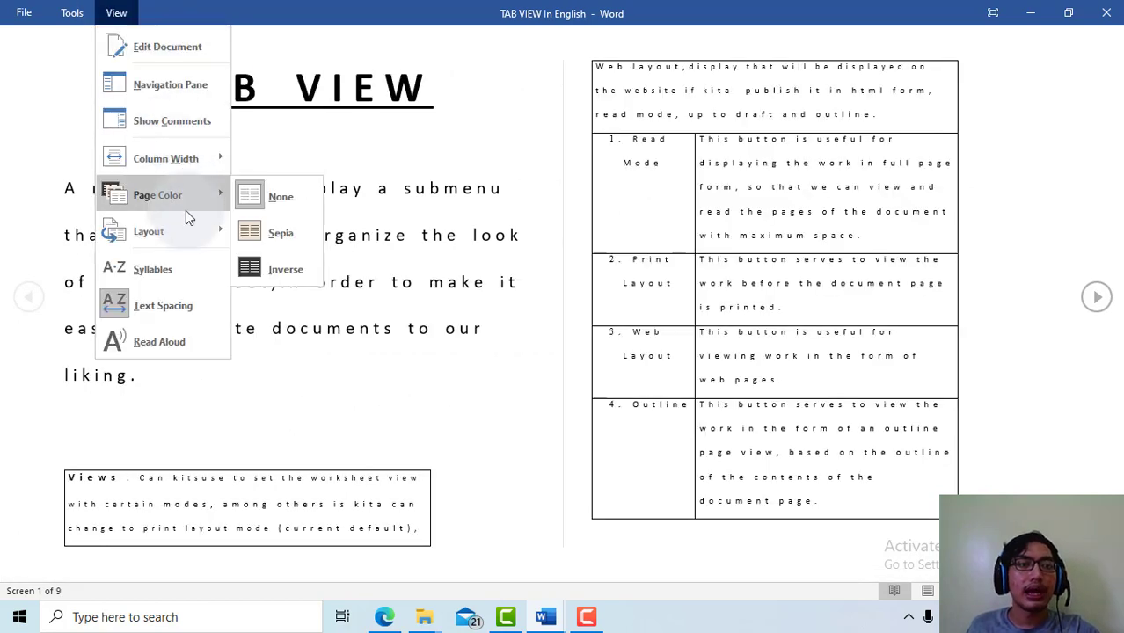
left_click(551, 122)
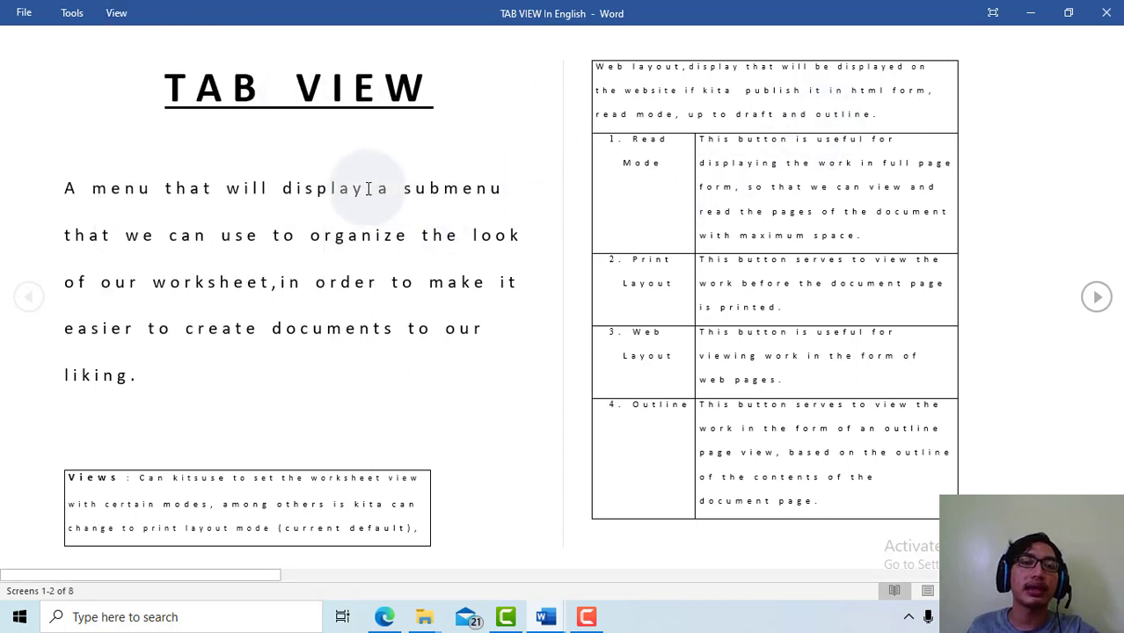
left_click(113, 11)
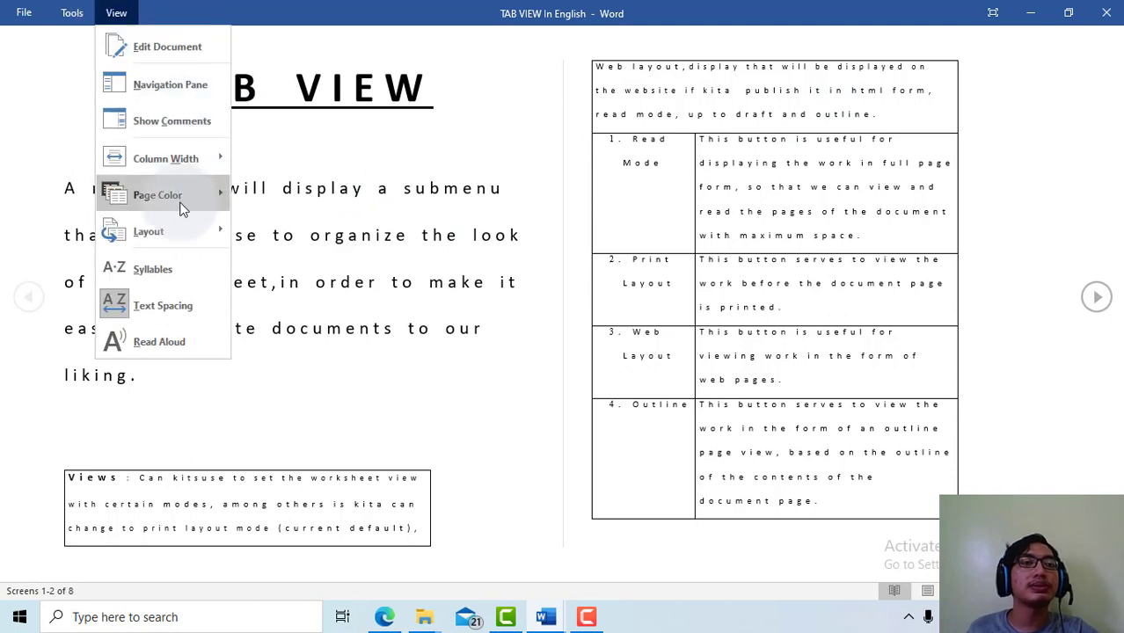
mouse_move(197, 201)
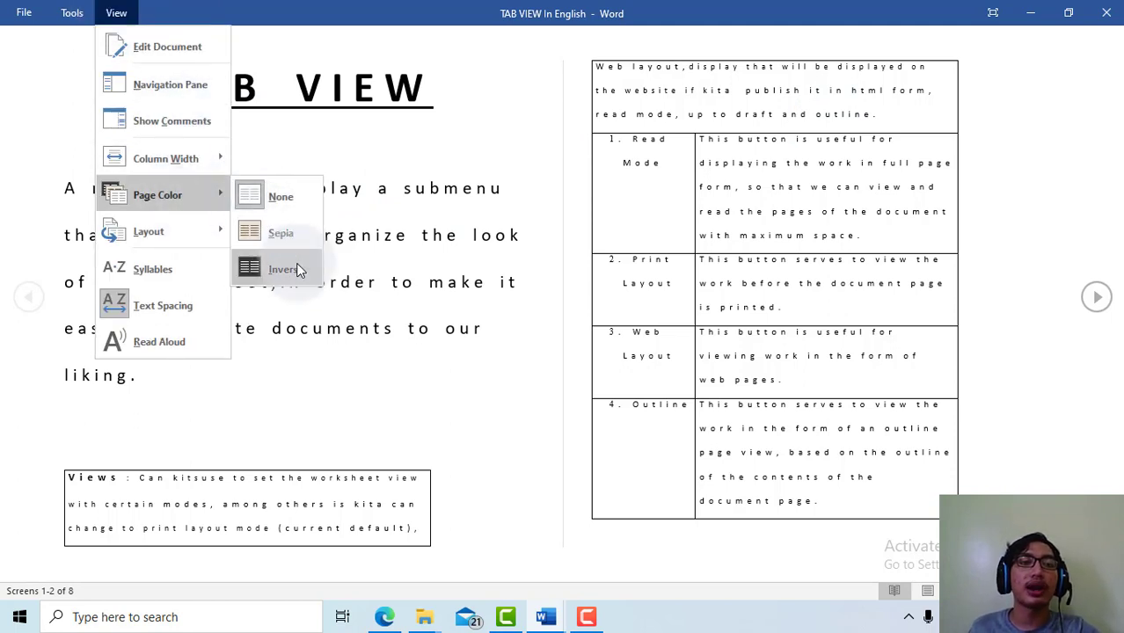
mouse_move(195, 240)
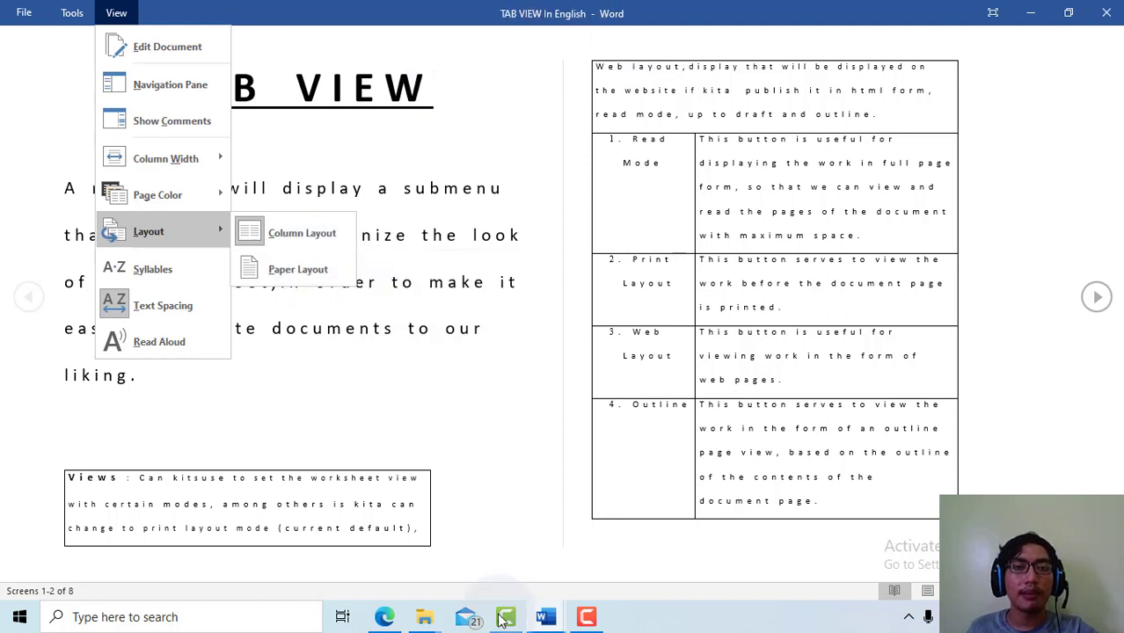
Step: Switch to Paper Layout, then back to the two-column Column Layout
left_click(297, 276)
left_click(112, 12)
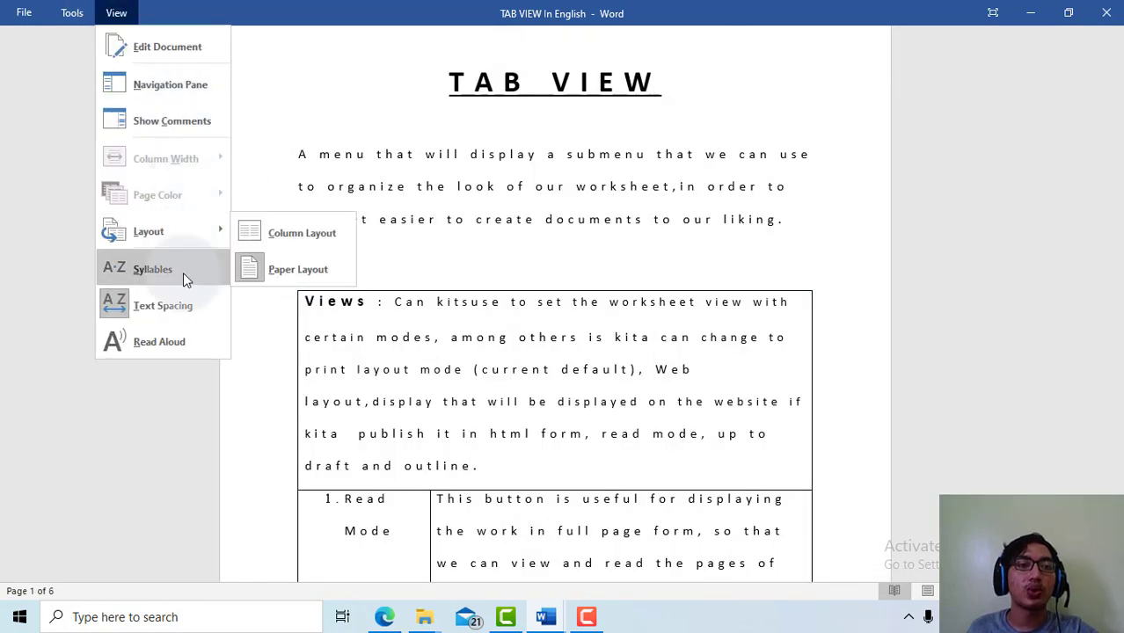
left_click(262, 236)
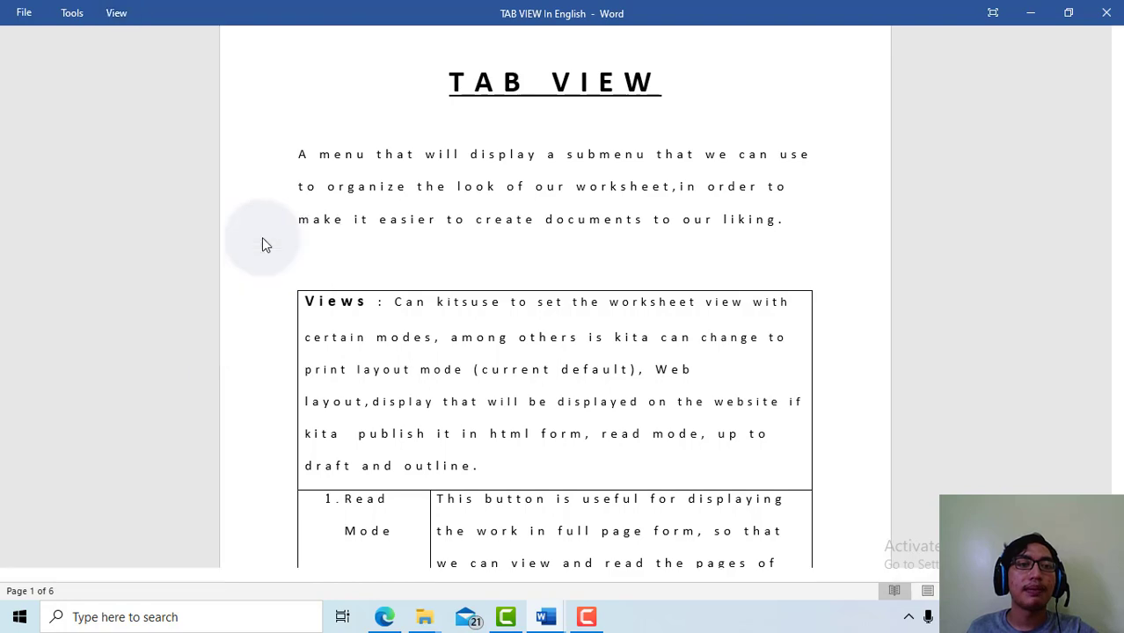
Step: Turn on Syllables and select parts of the hyphenated word 'display'
left_click(131, 14)
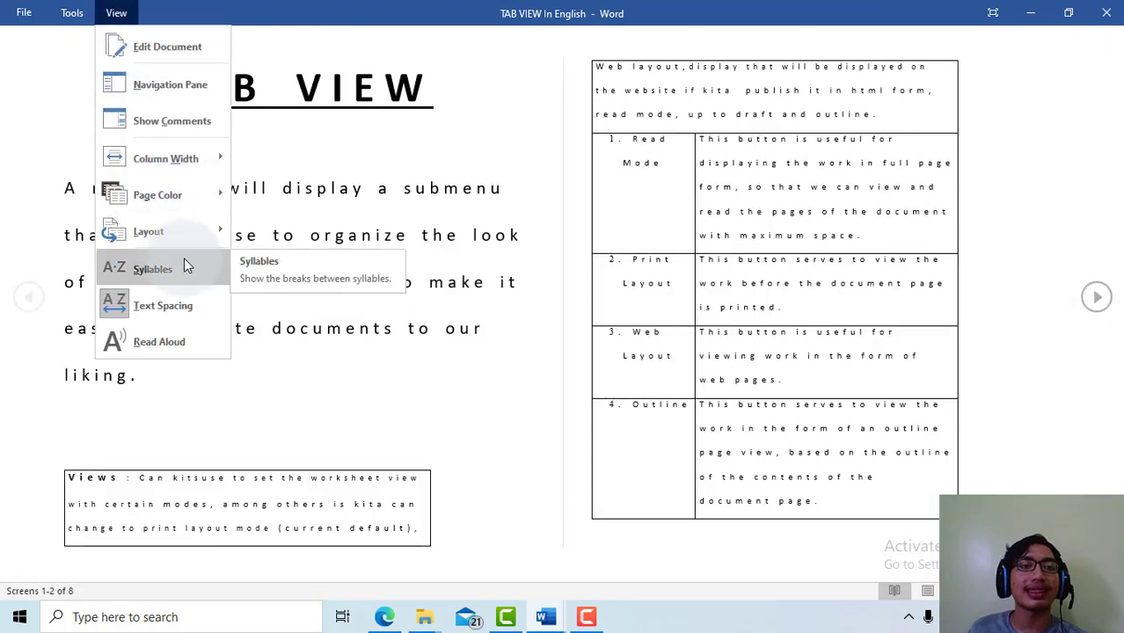
left_click(231, 236)
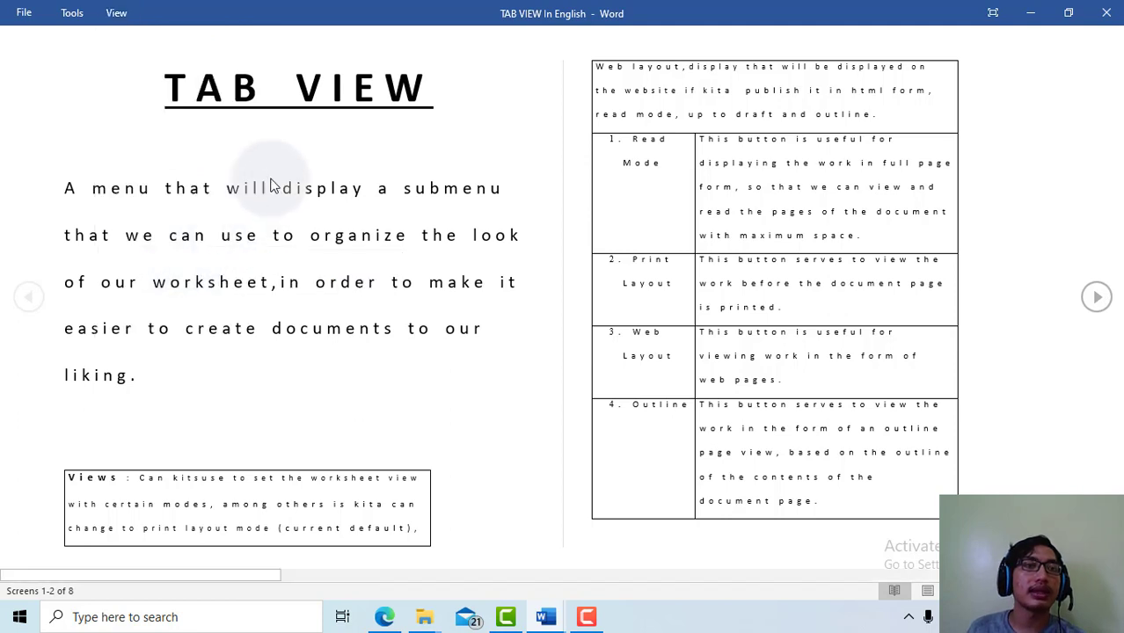
left_click(300, 188)
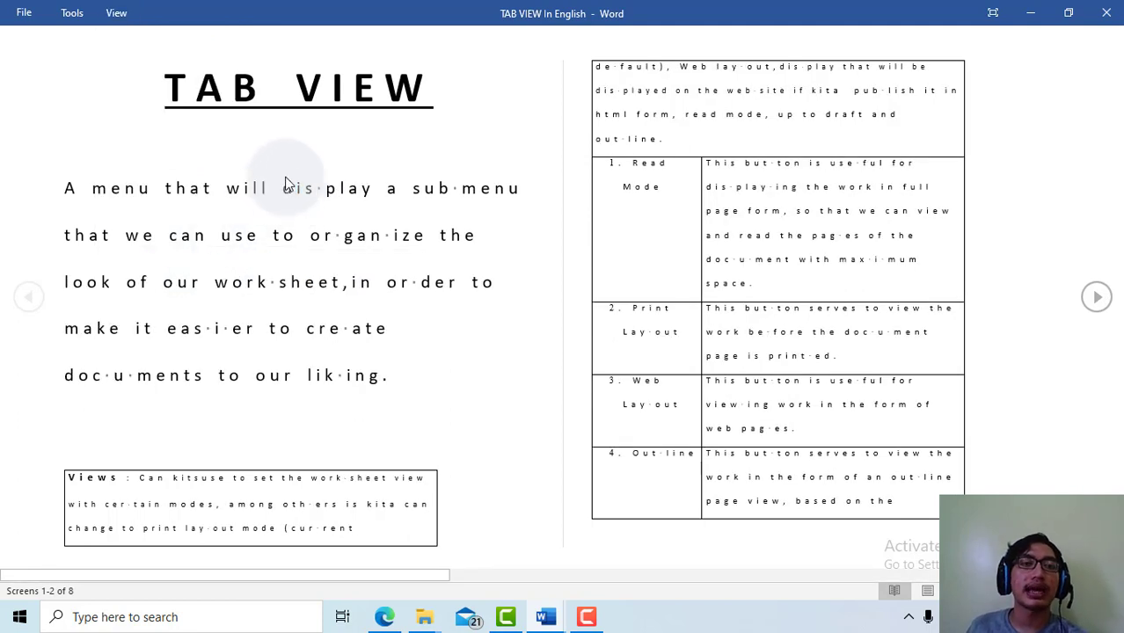
left_click(292, 189)
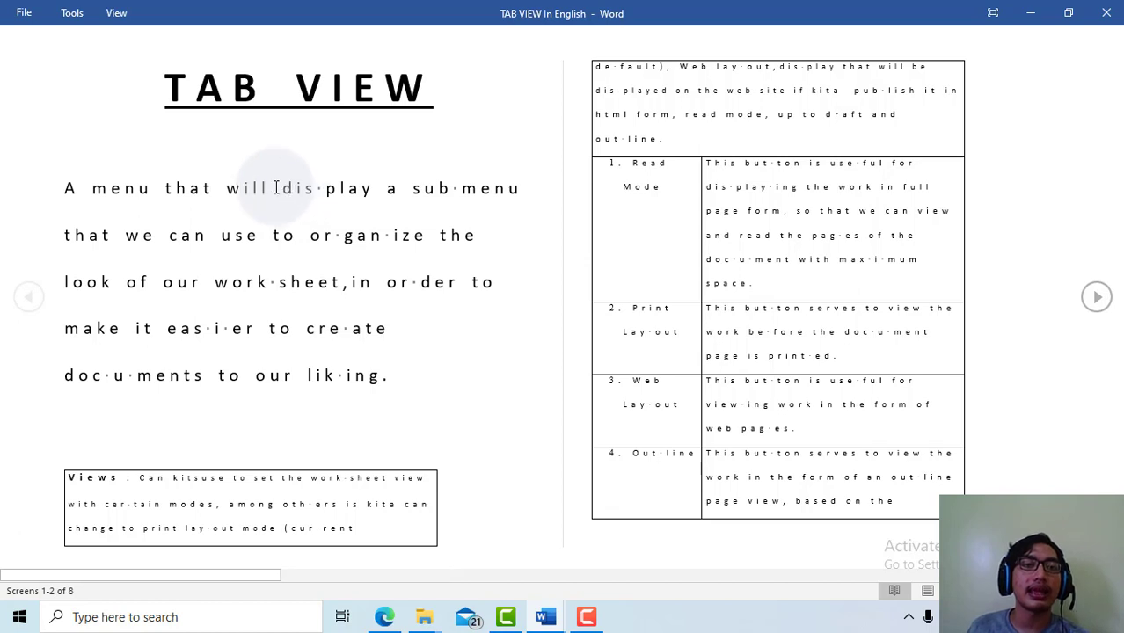
mouse_move(256, 188)
left_mouse_down()
mouse_move(370, 188)
mouse_move(287, 178)
left_mouse_up()
left_click(374, 190)
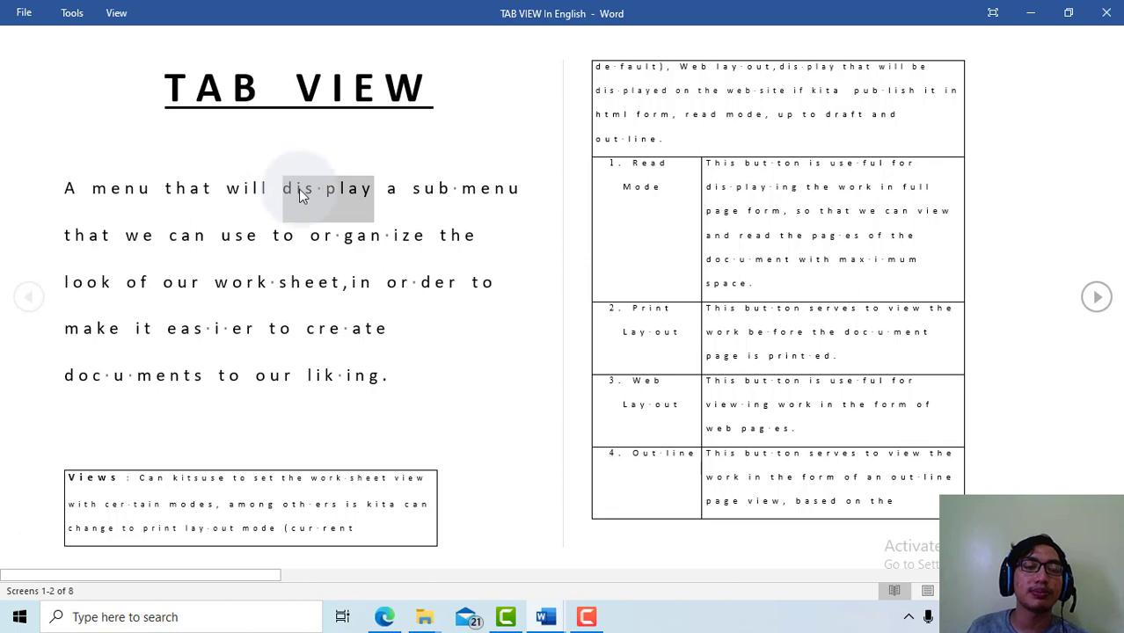
left_click(284, 191)
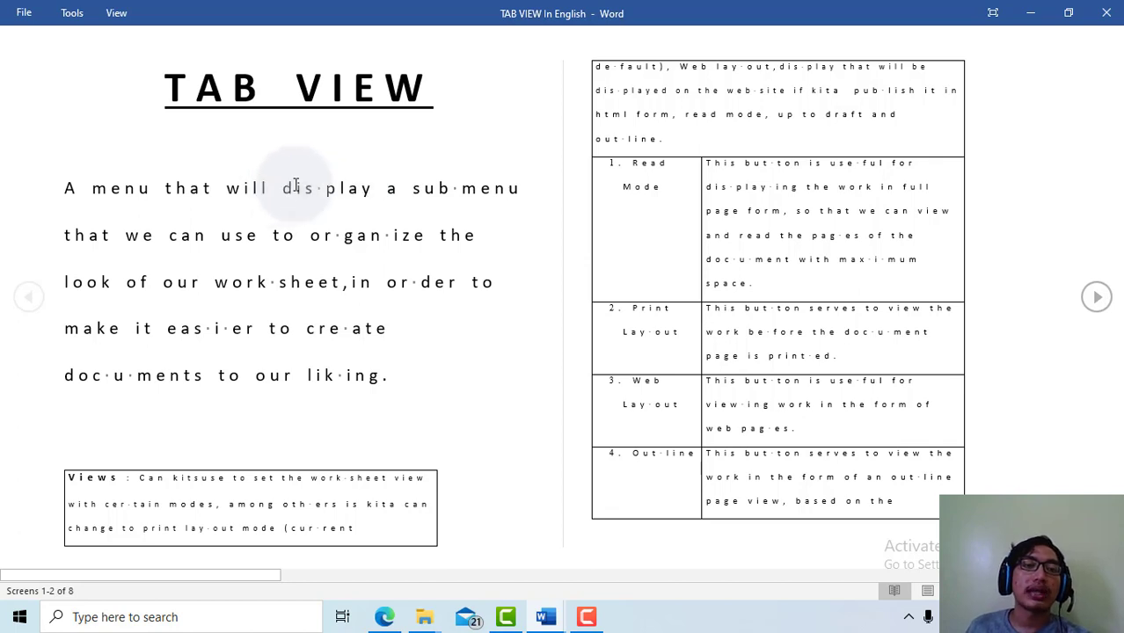
left_click_drag(282, 188, 305, 188)
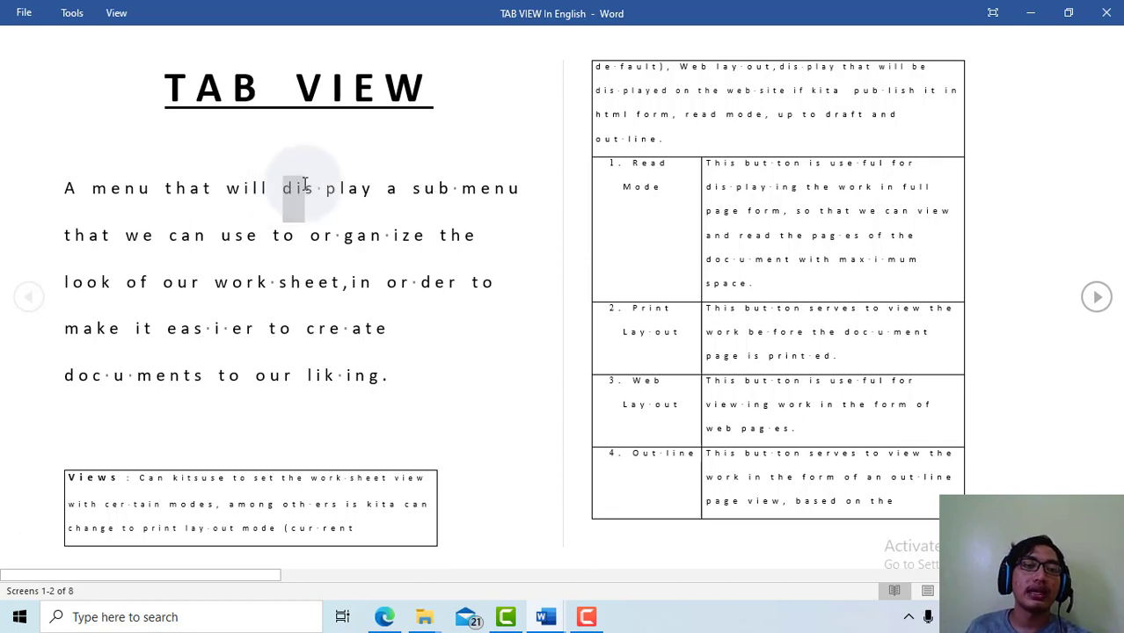
Step: Hide the syllable breaks and turn off the extra Text Spacing
left_click(116, 13)
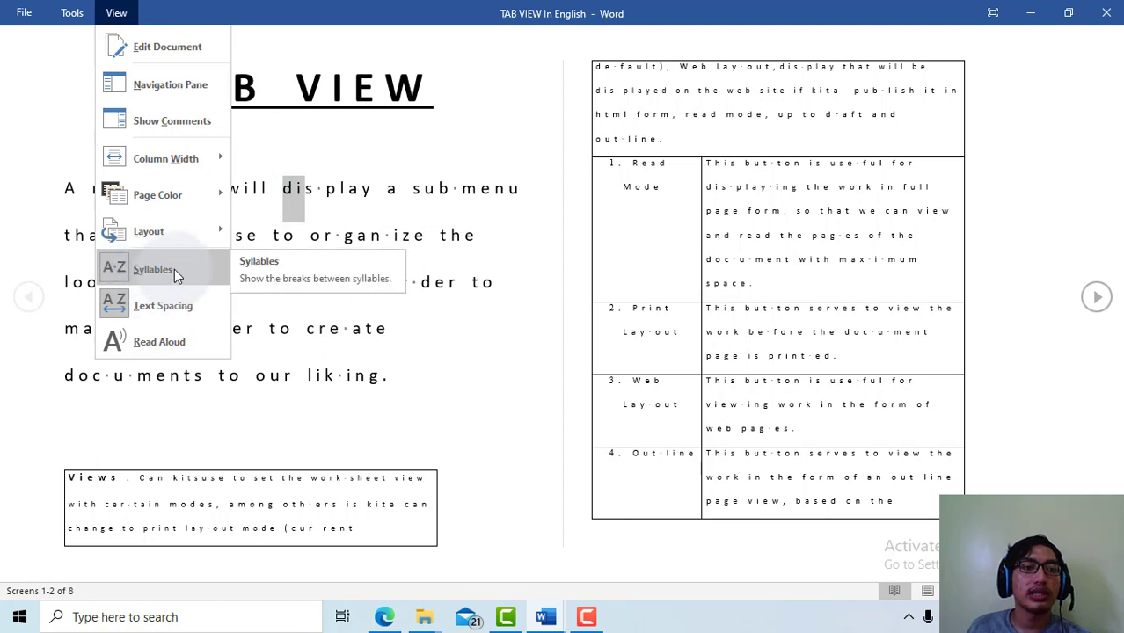
key("Escape")
left_click(123, 13)
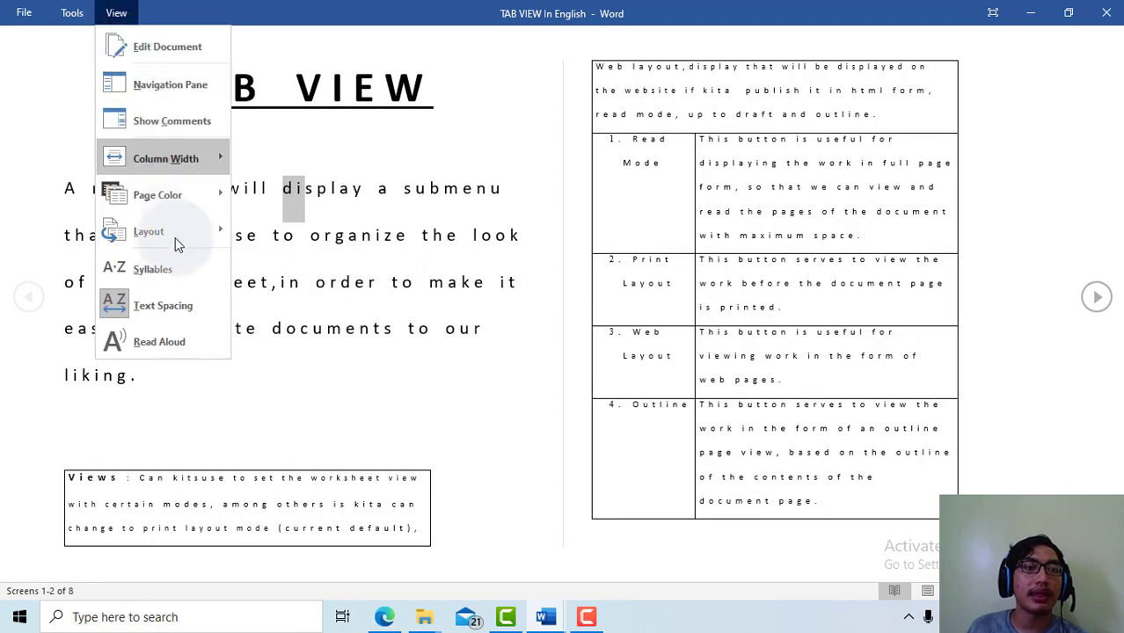
left_click(197, 306)
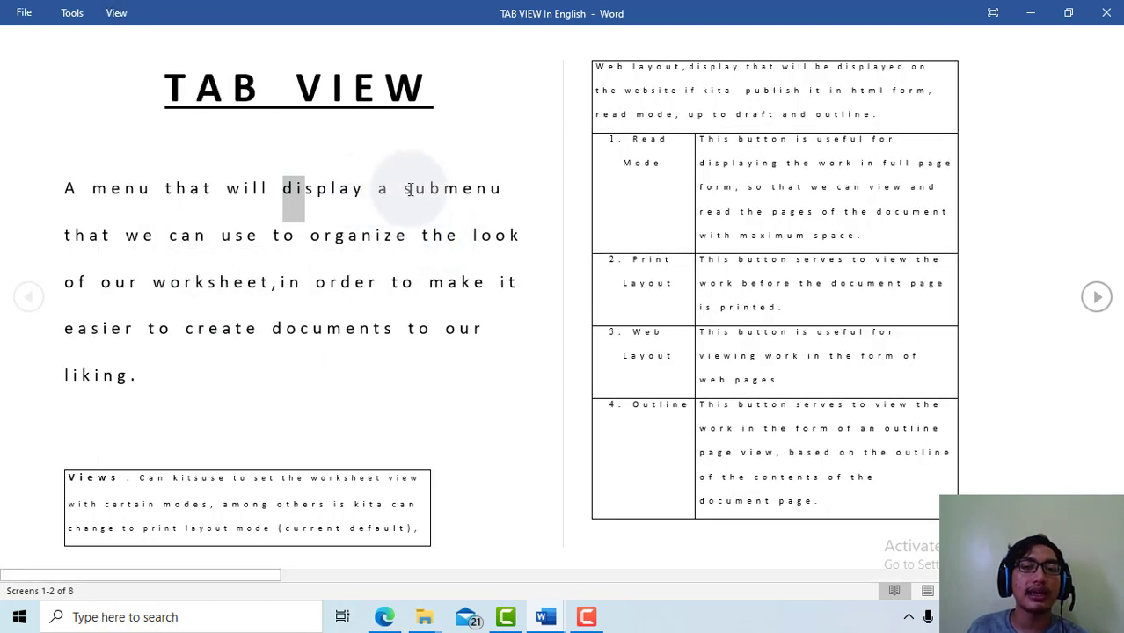
left_click(117, 14)
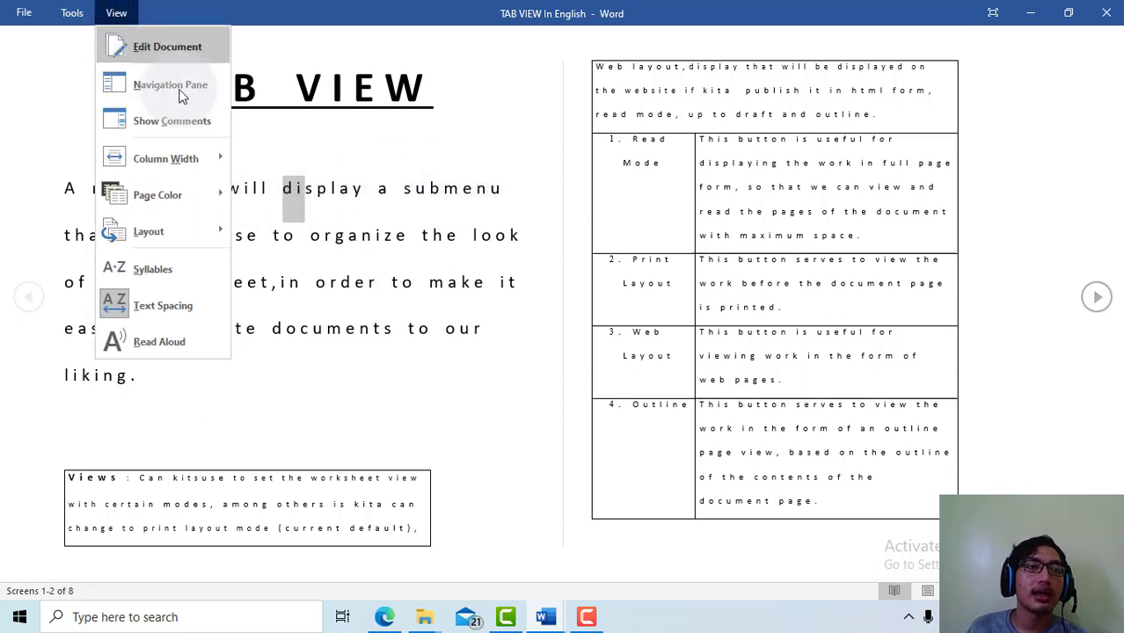
left_click(203, 306)
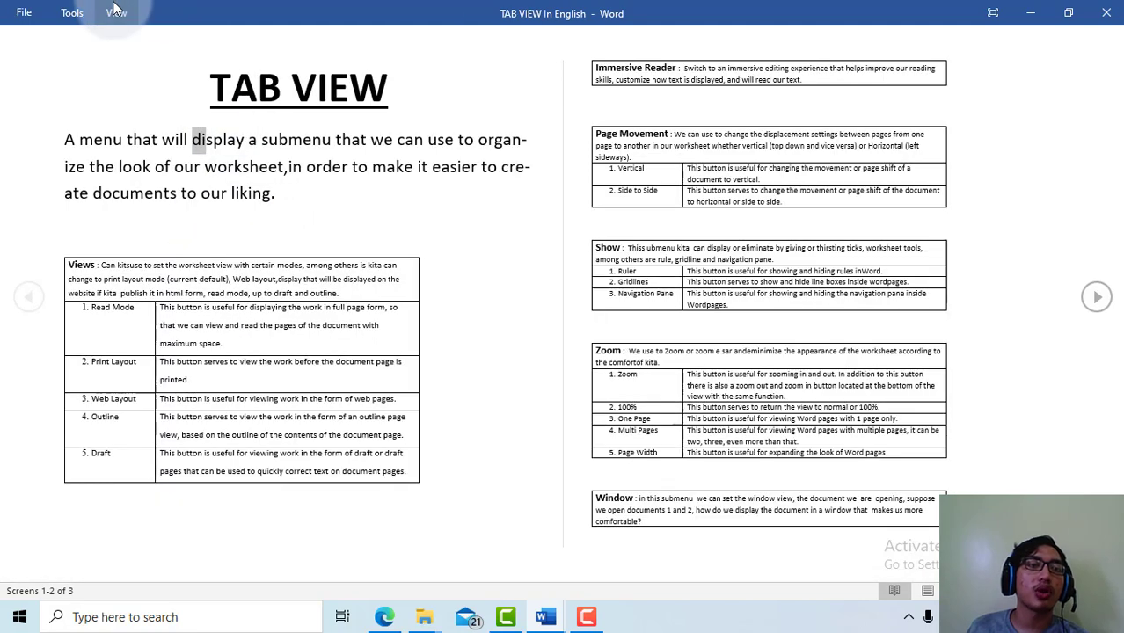
left_click(116, 13)
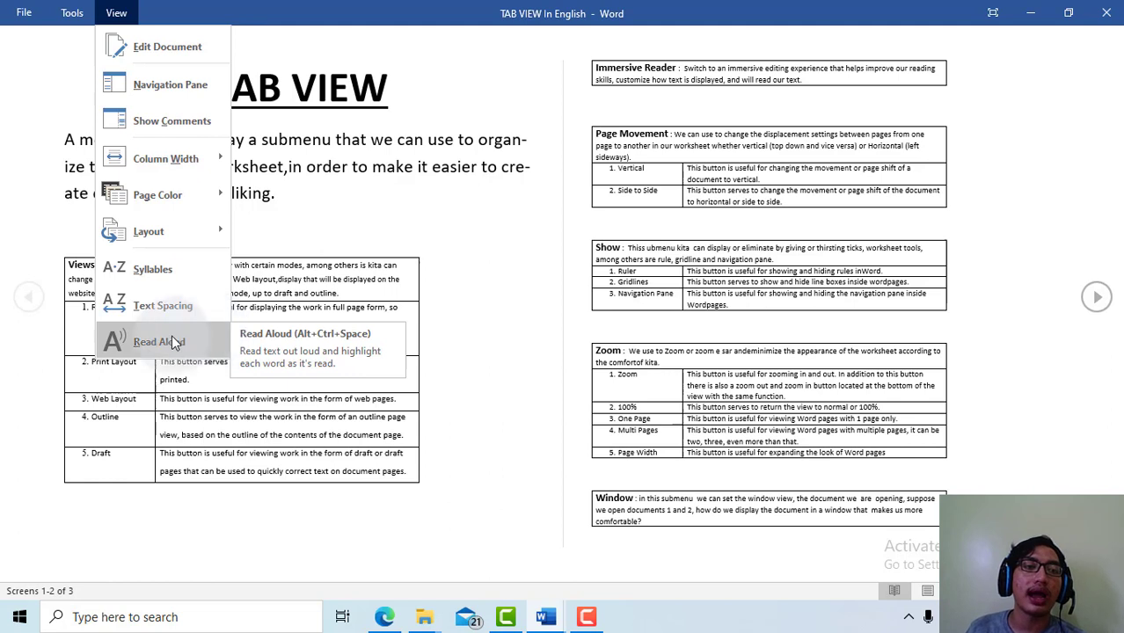
left_click(145, 353)
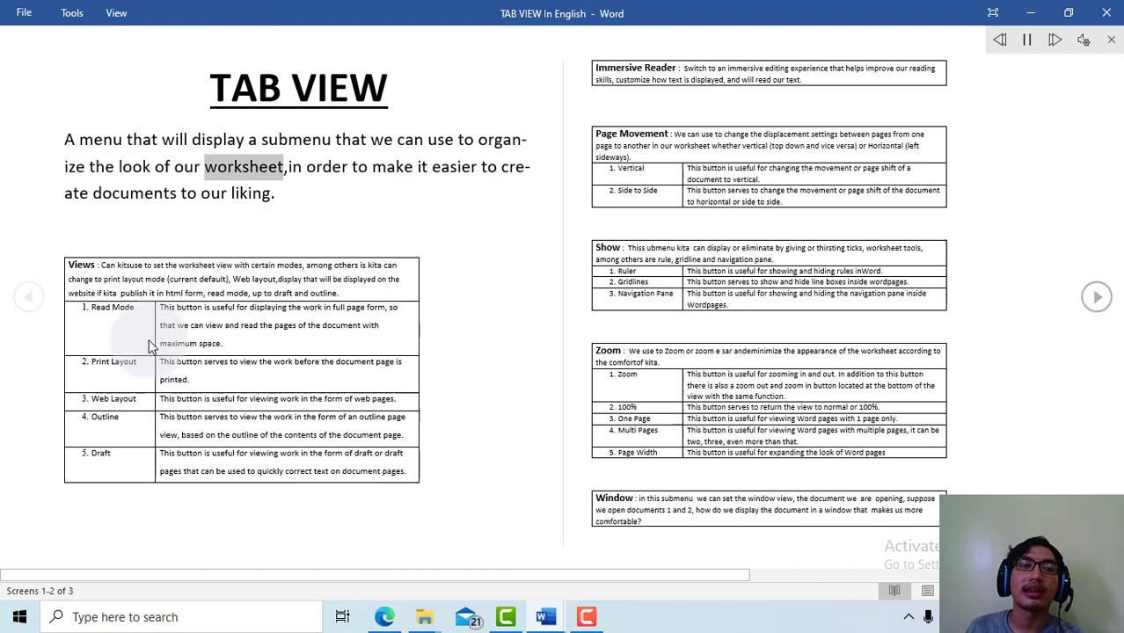
left_click(1029, 47)
left_click(1111, 40)
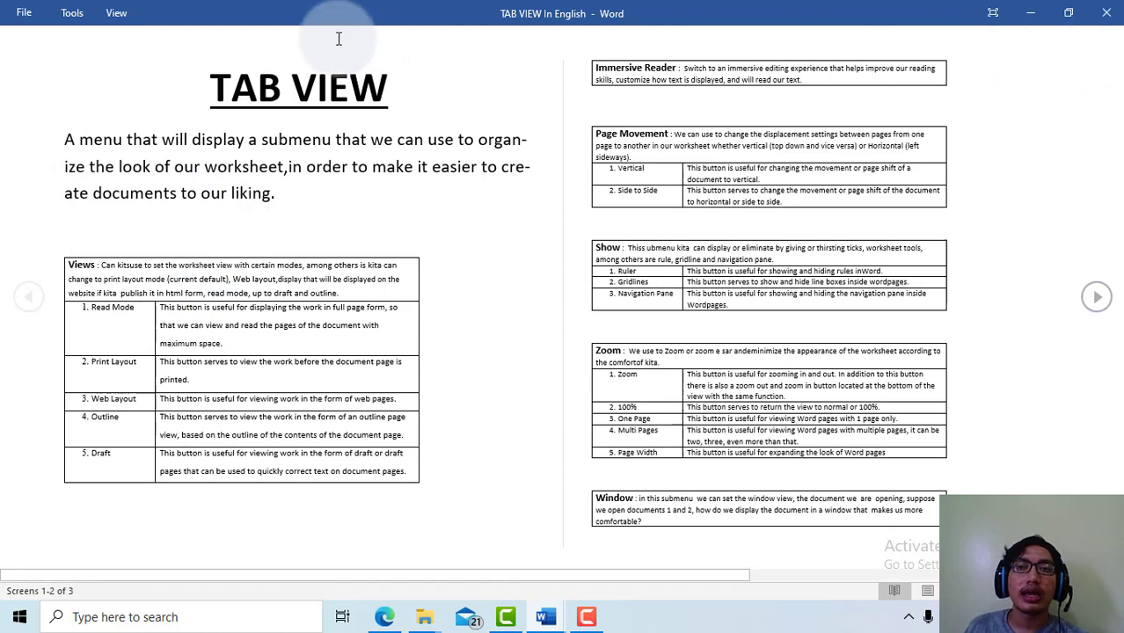
left_click(115, 14)
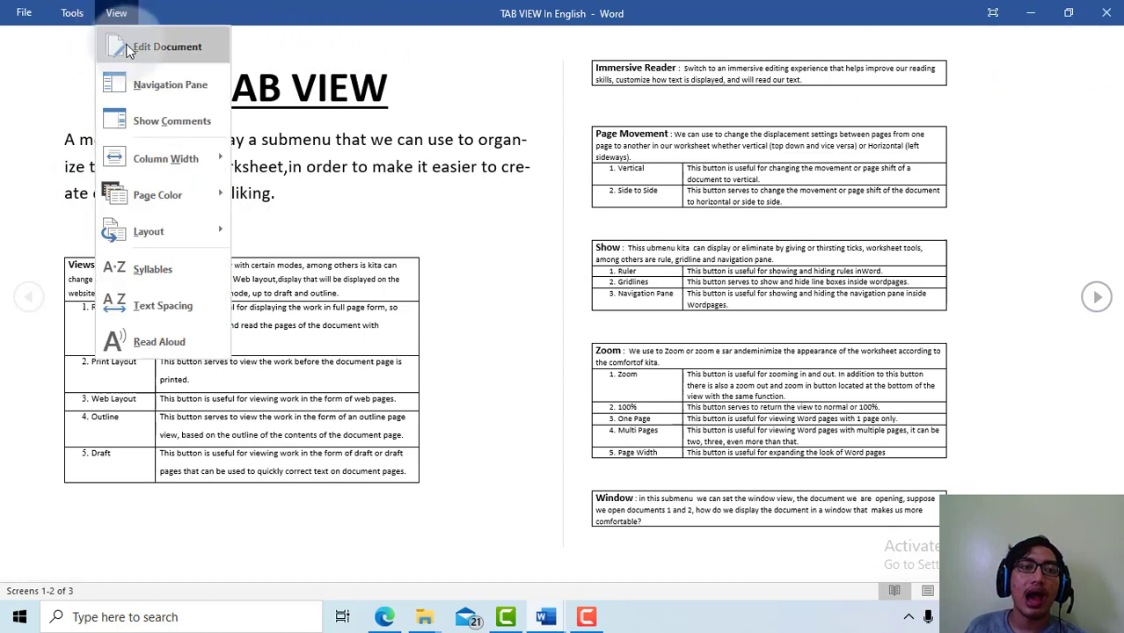
Step: Leave Read Mode to edit the document, then switch it to Web Layout
left_click(127, 48)
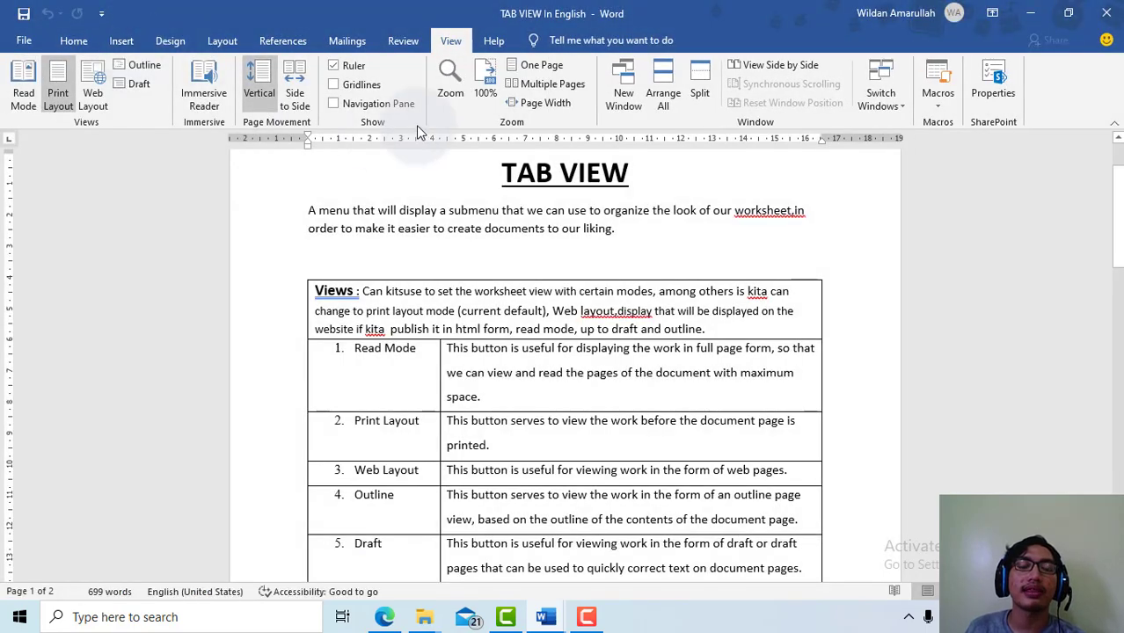
scroll(432, 198, "down", 1)
scroll(431, 198, "down", 1)
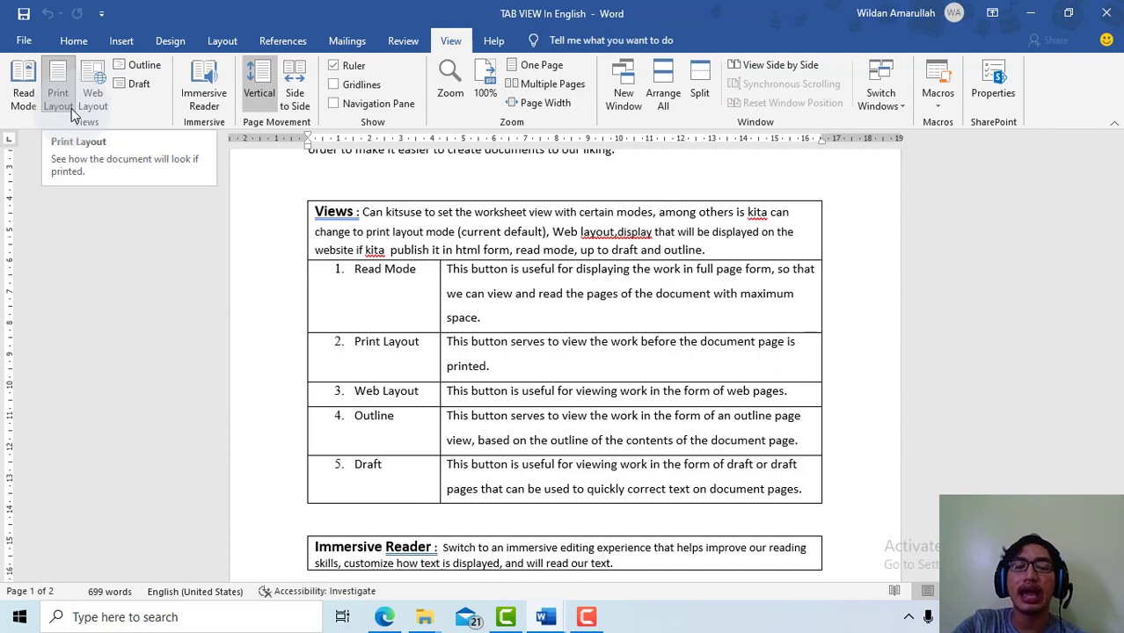
left_click(71, 109)
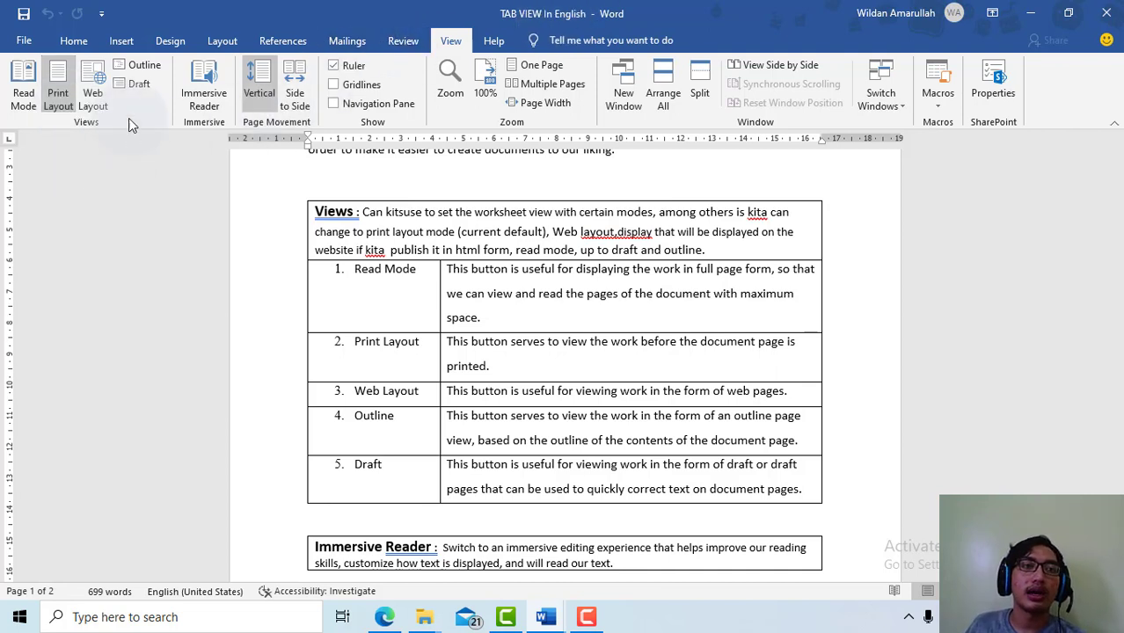
left_click(92, 88)
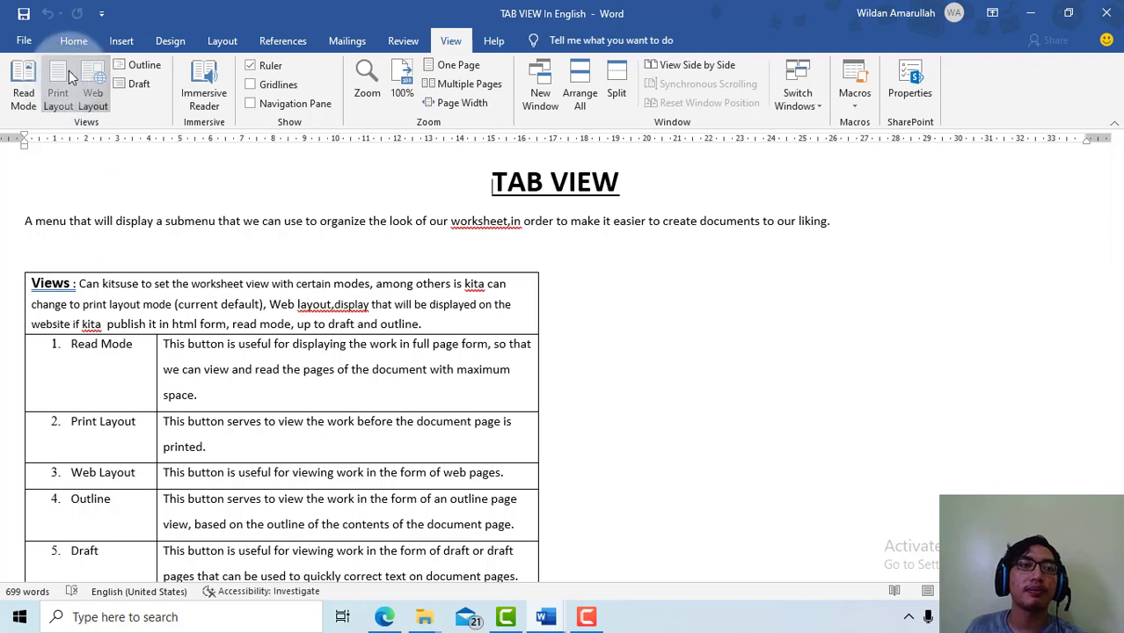
left_click(71, 79)
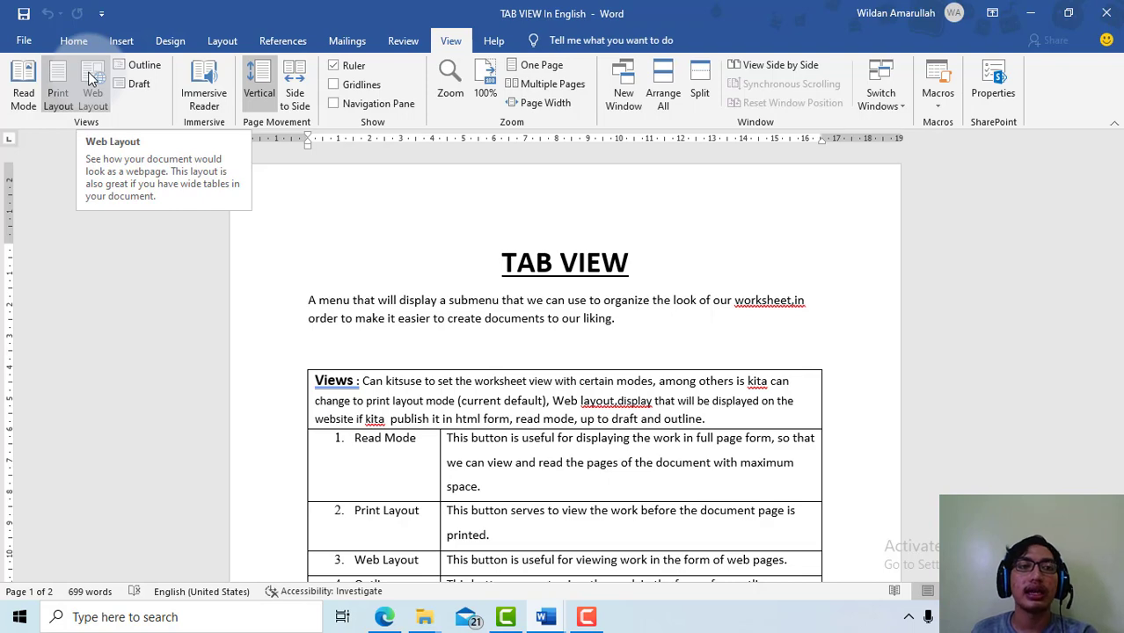
left_click(93, 79)
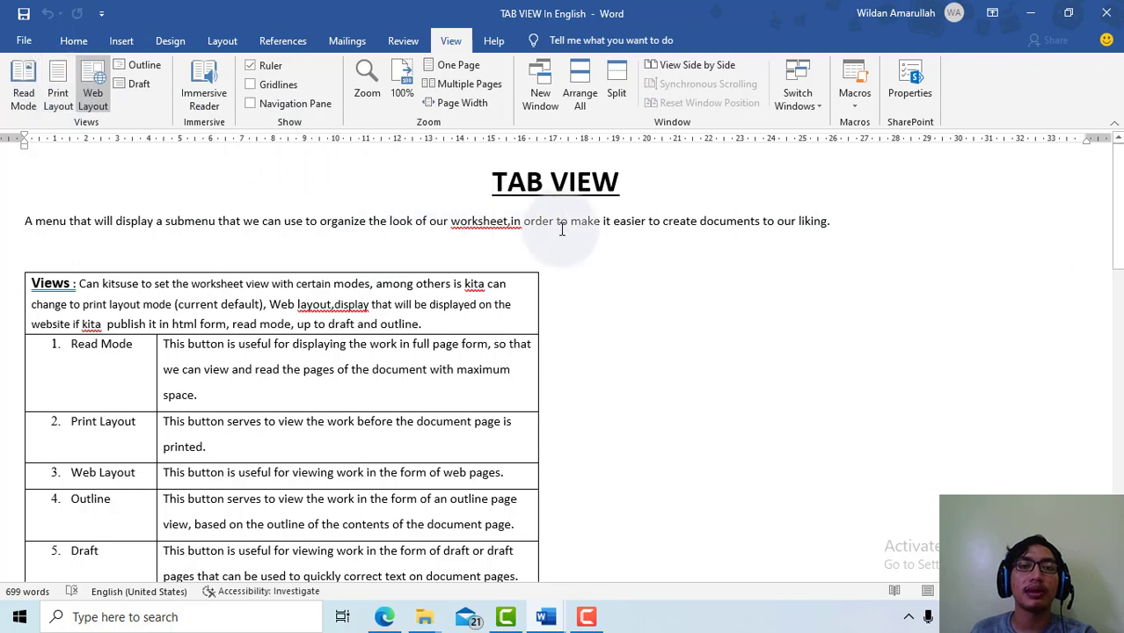
scroll(564, 226, "down", 1)
scroll(769, 214, "up", 1)
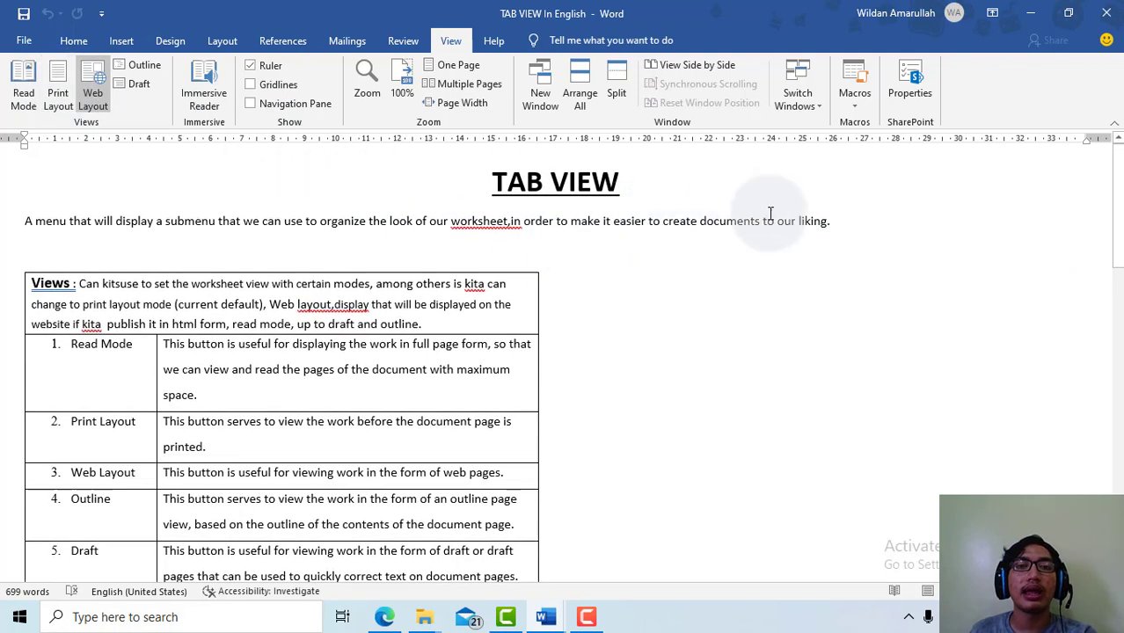
scroll(770, 261, "down", 2)
scroll(867, 238, "down", 1)
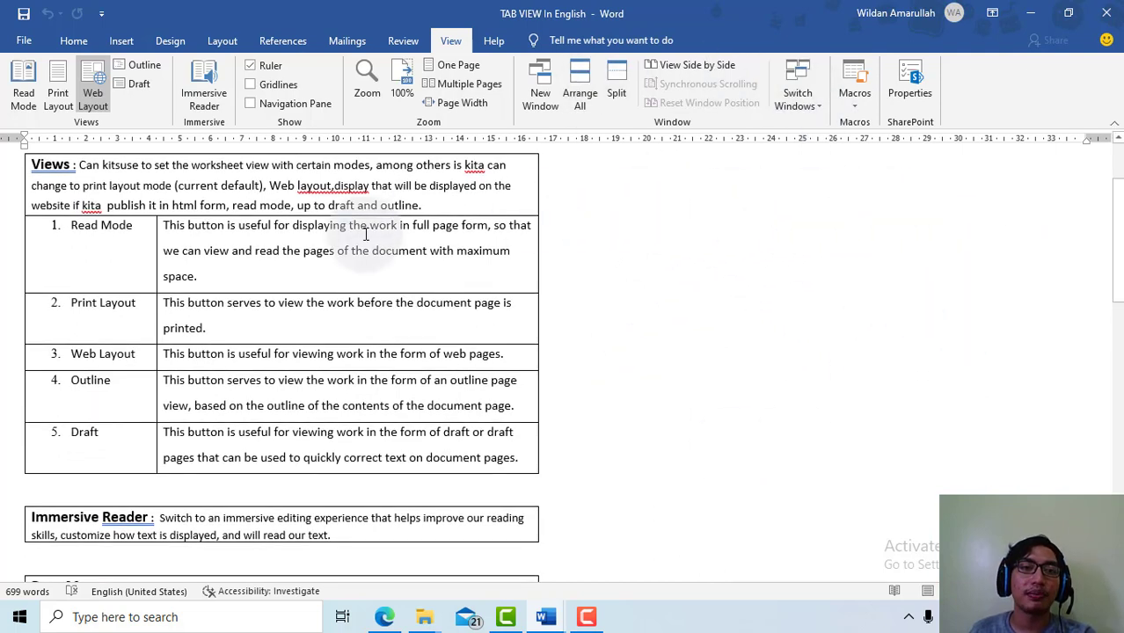
scroll(489, 299, "up", 2)
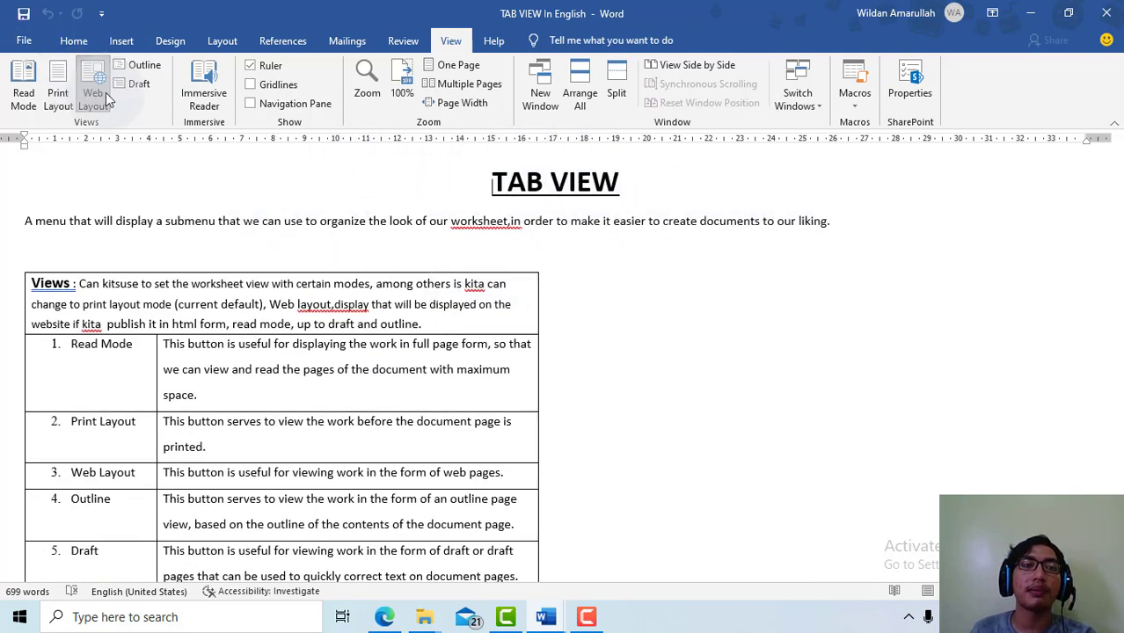
Step: Switch from Print Layout to Outline view
left_click(58, 92)
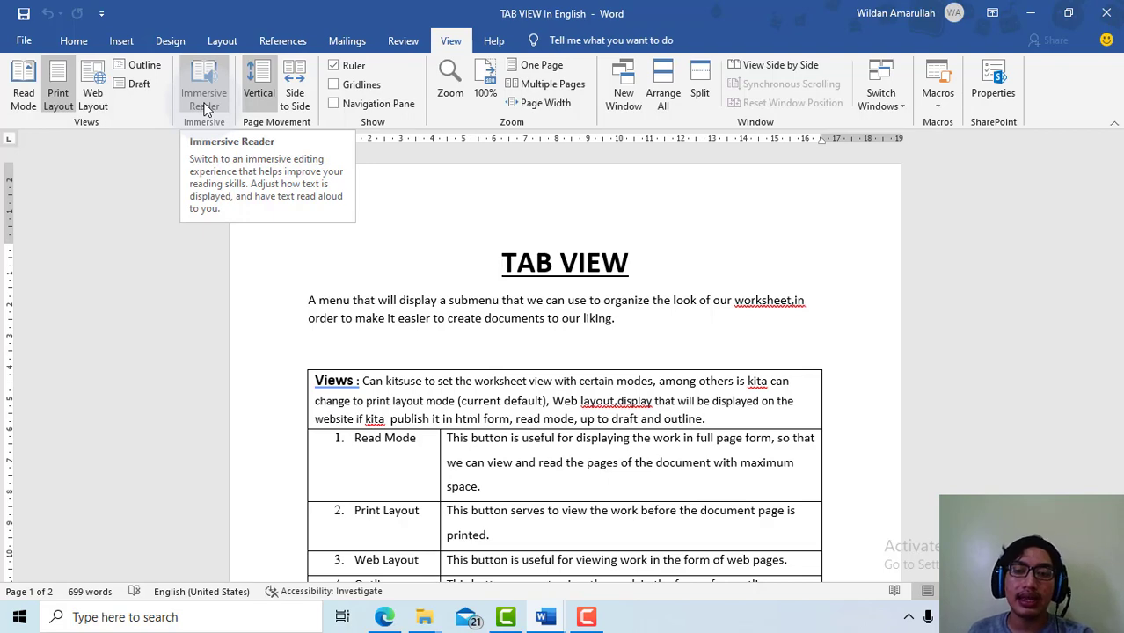
left_click(144, 70)
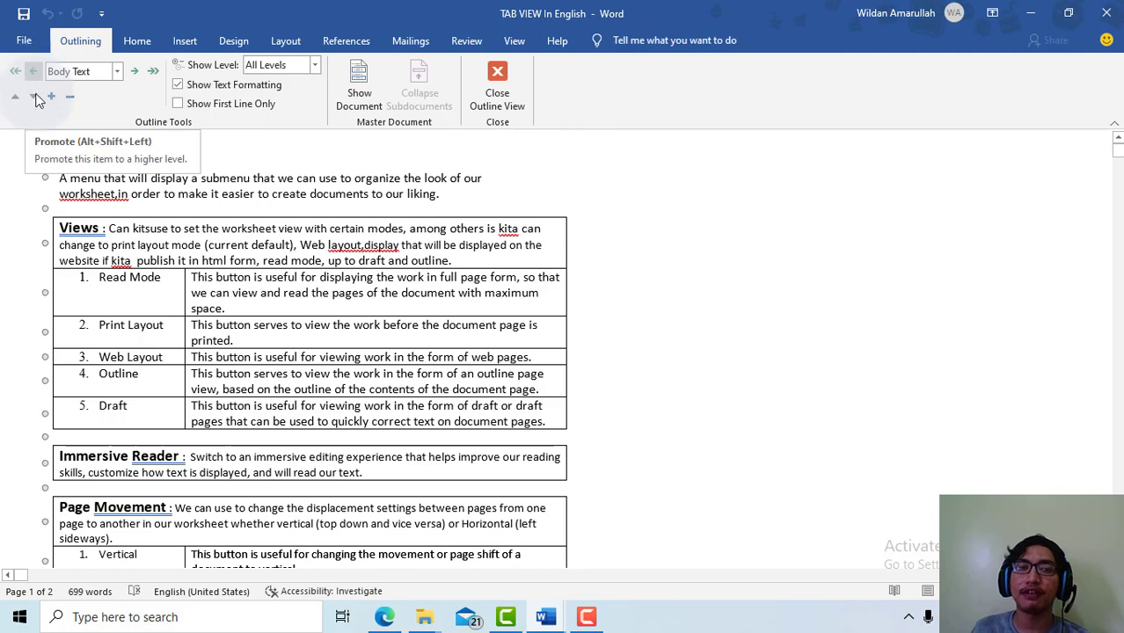
Step: Select the TAB VIEW title, demote it to Level 2, then promote it to Level 1
left_click(44, 178)
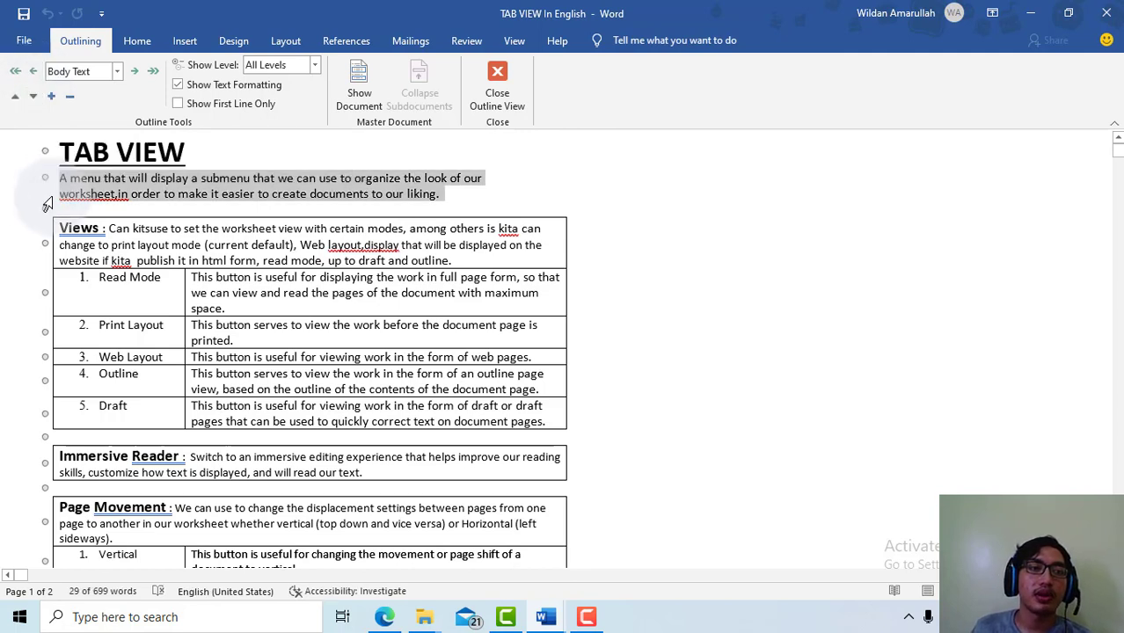
left_click(60, 181)
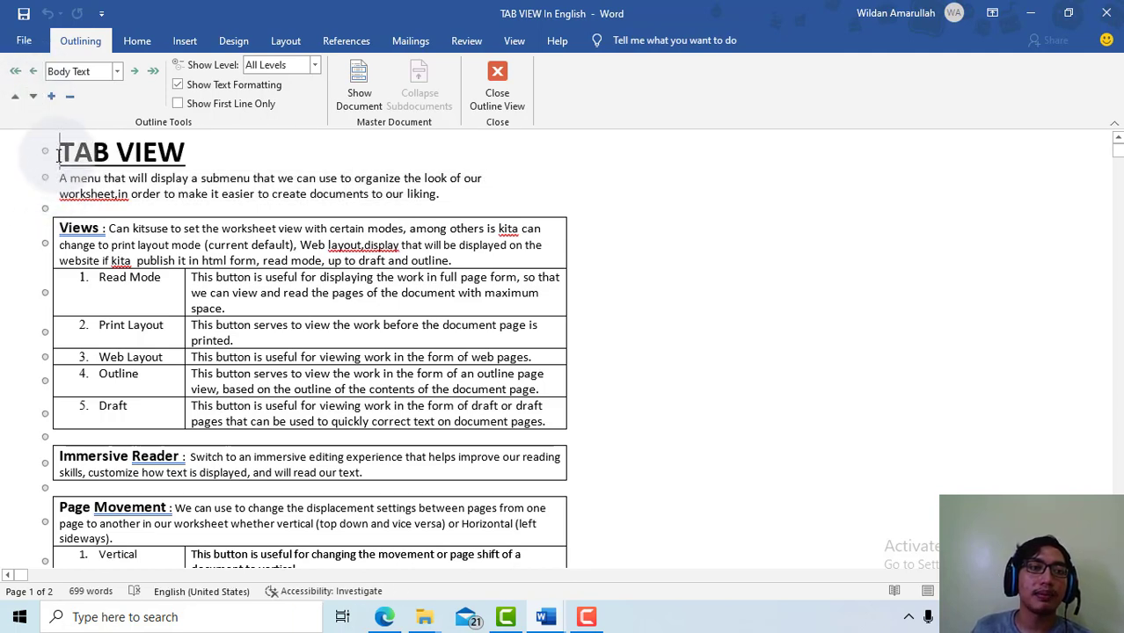
left_click_drag(59, 156, 185, 153)
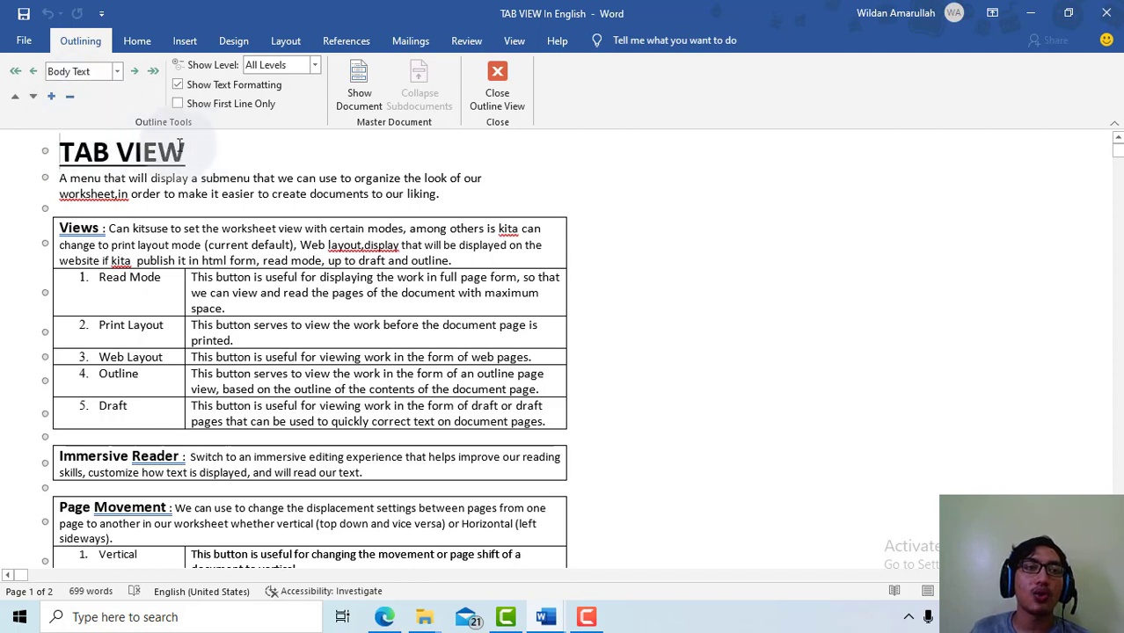
left_click_drag(187, 151, 53, 152)
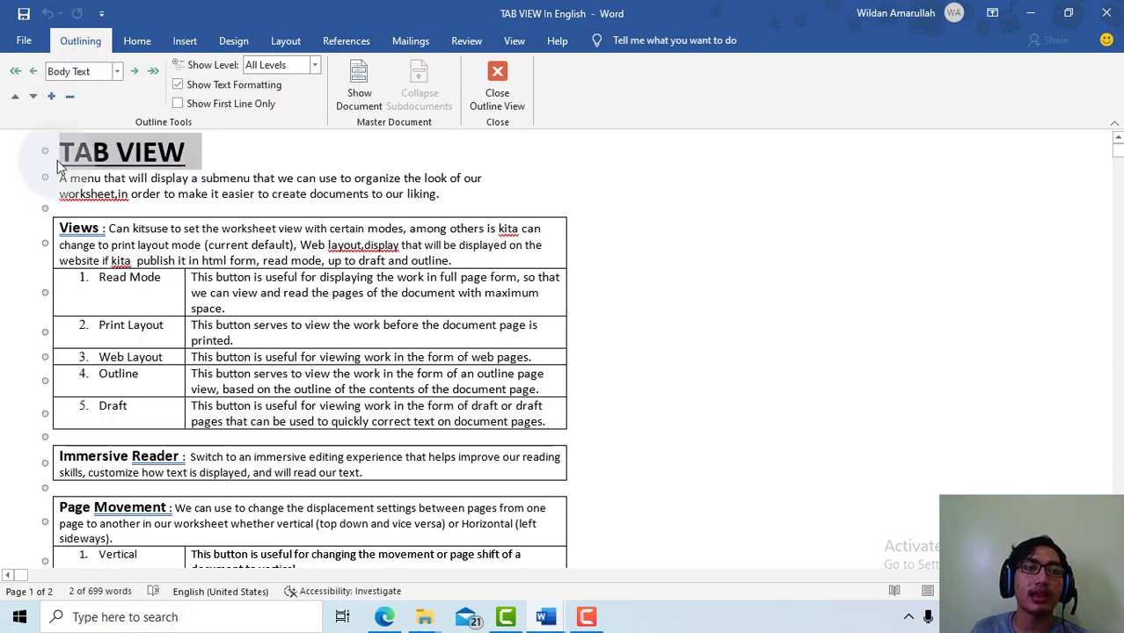
left_click(57, 160)
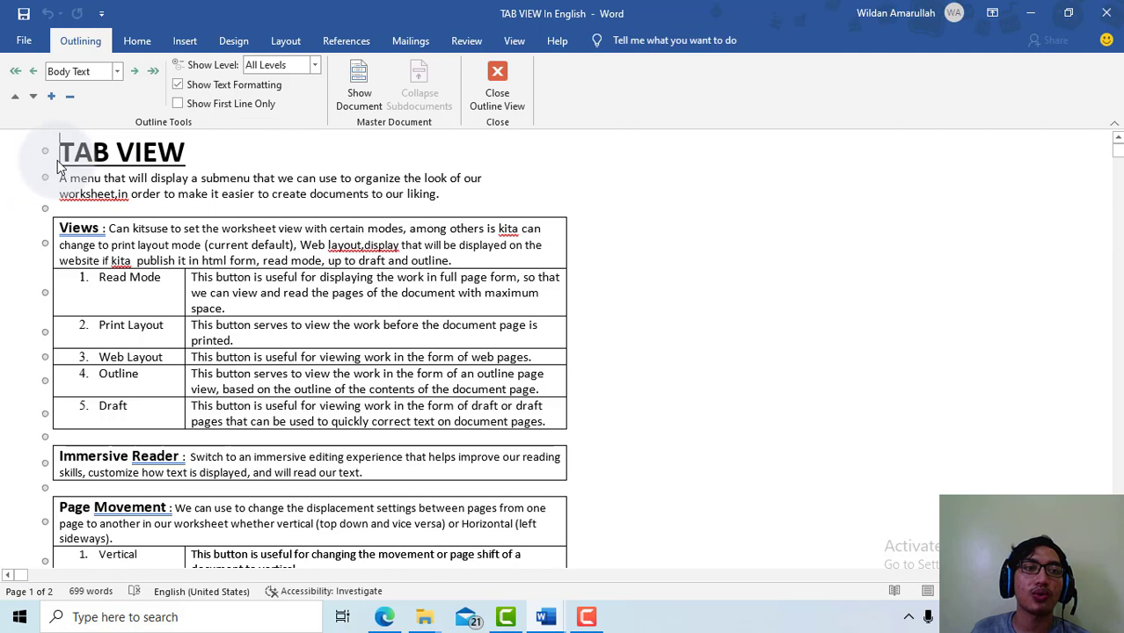
left_click(136, 70)
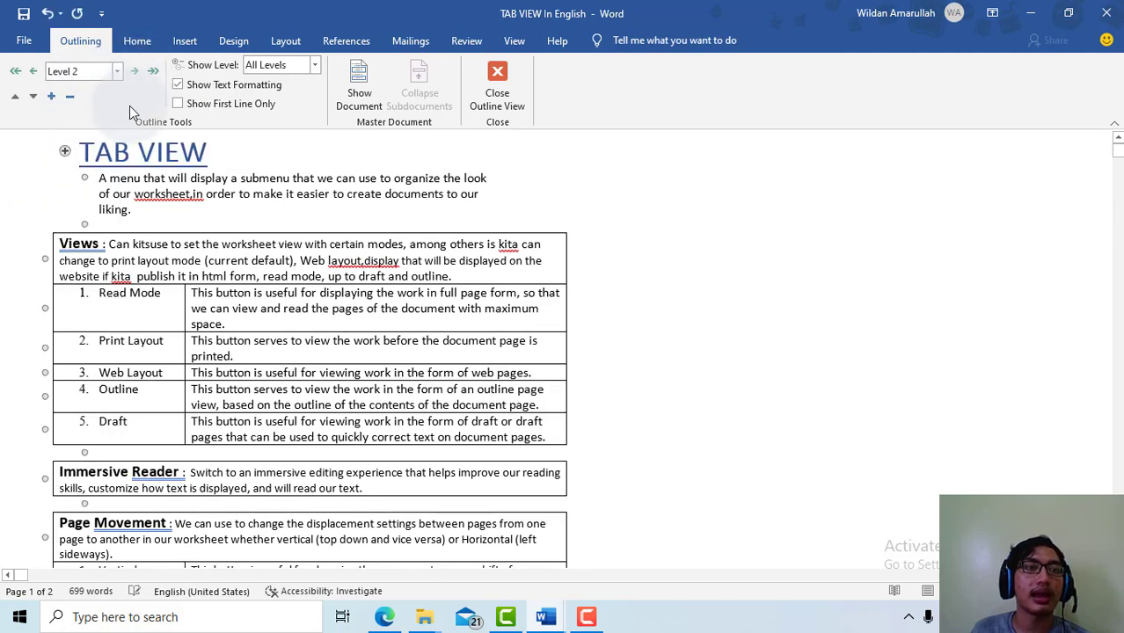
left_click(32, 73)
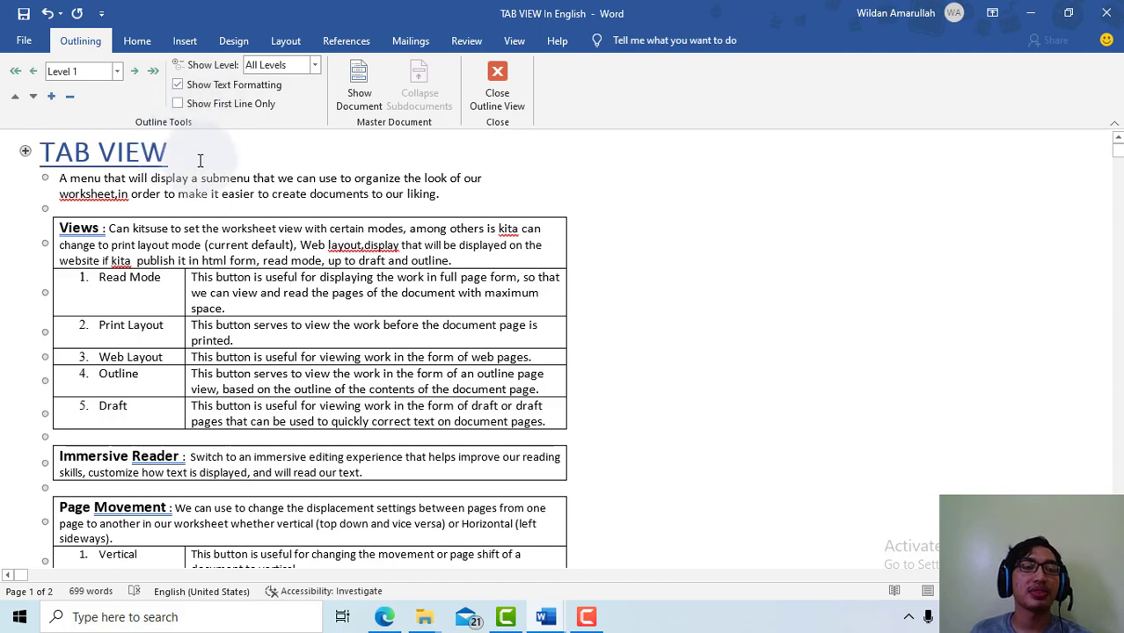
Step: Make the Views paragraph a Level 2 heading
scroll(200, 159, "down", 1)
left_click(59, 176)
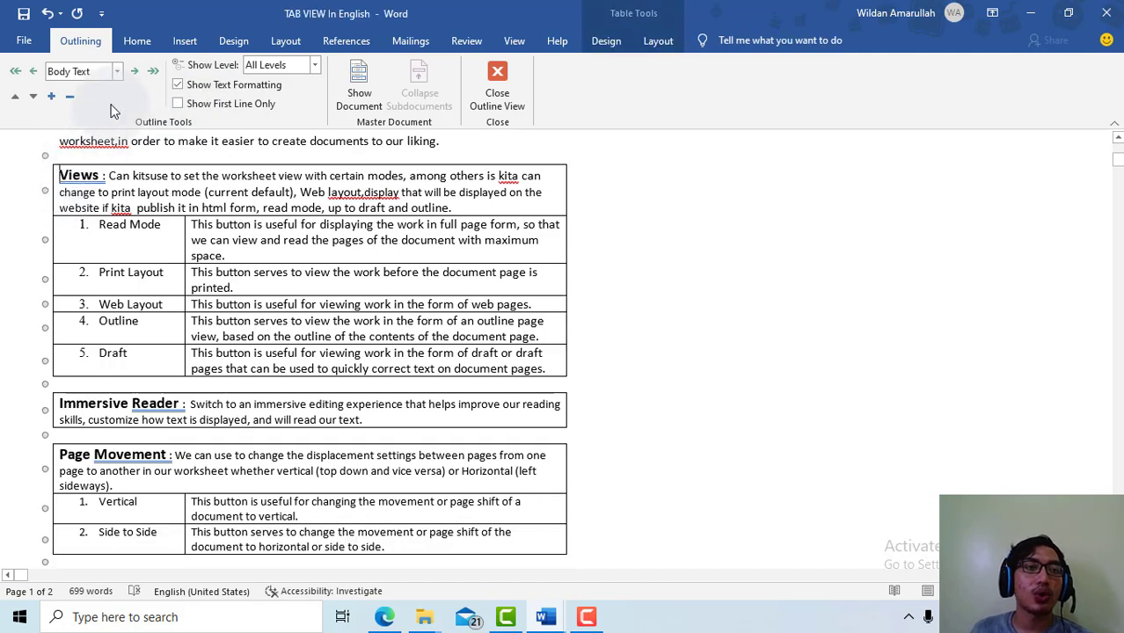
left_click(133, 73)
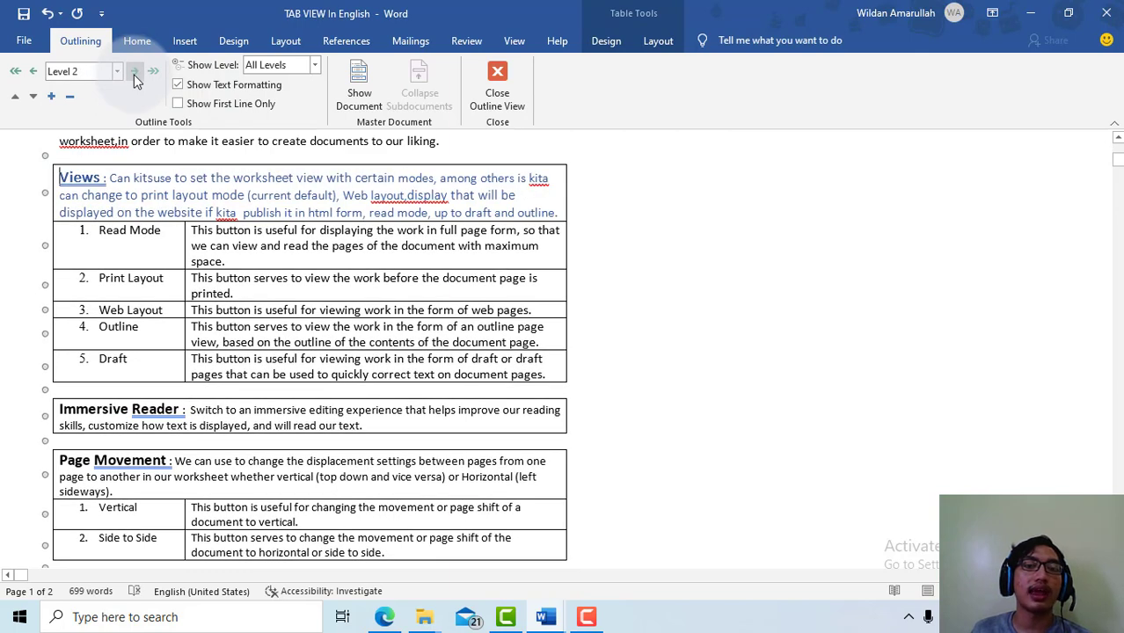
scroll(139, 180, "up", 1)
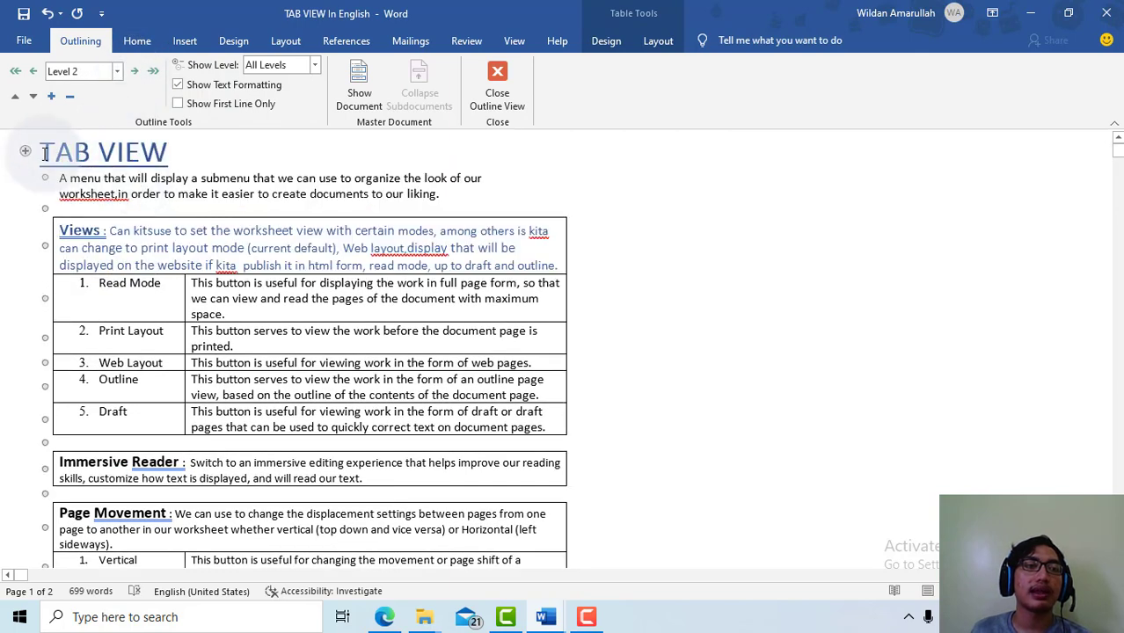
left_click(55, 234)
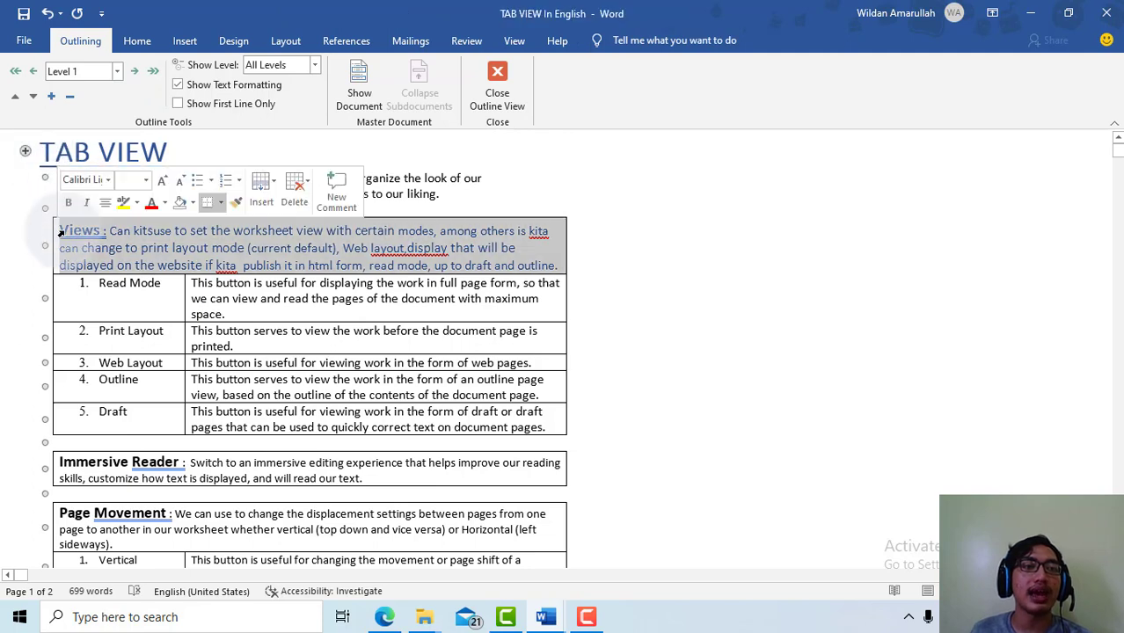
left_click(63, 236)
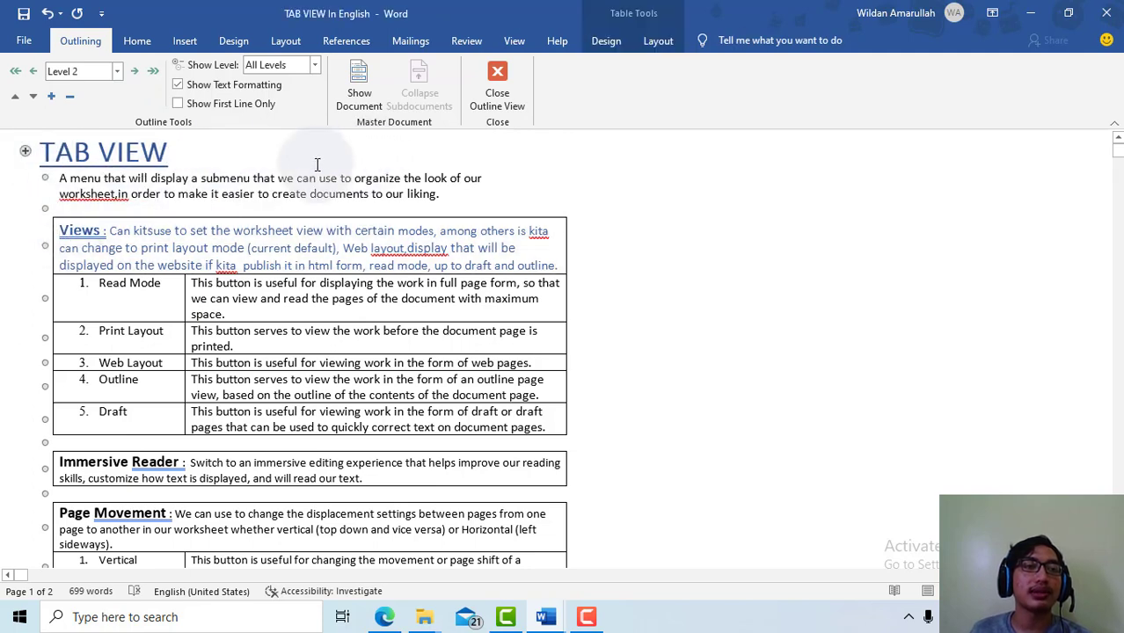
Step: Make the Immersive Reader paragraph a Level 2 heading
scroll(138, 270, "down", 1)
scroll(106, 290, "down", 2)
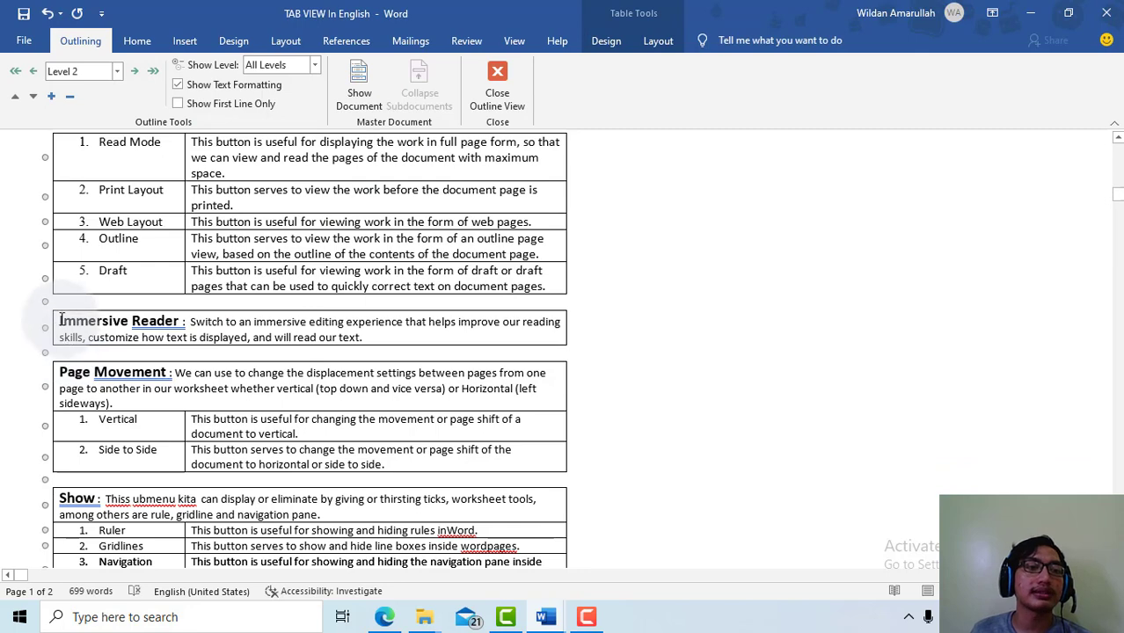
left_click(61, 320)
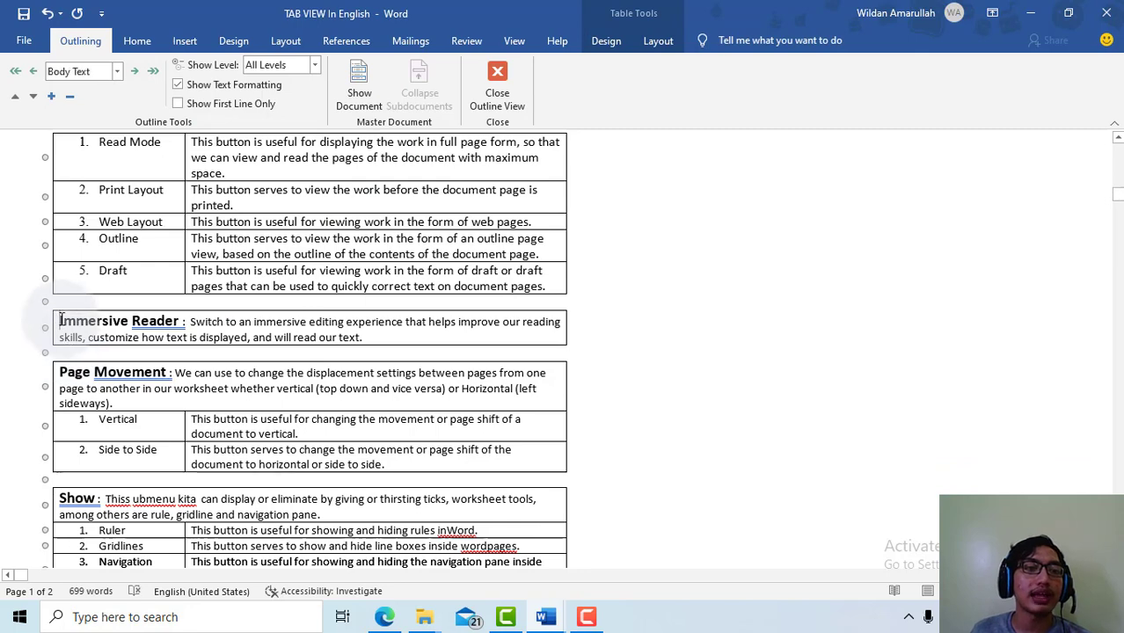
left_click(135, 67)
scroll(303, 251, "up", 1)
scroll(304, 255, "up", 2)
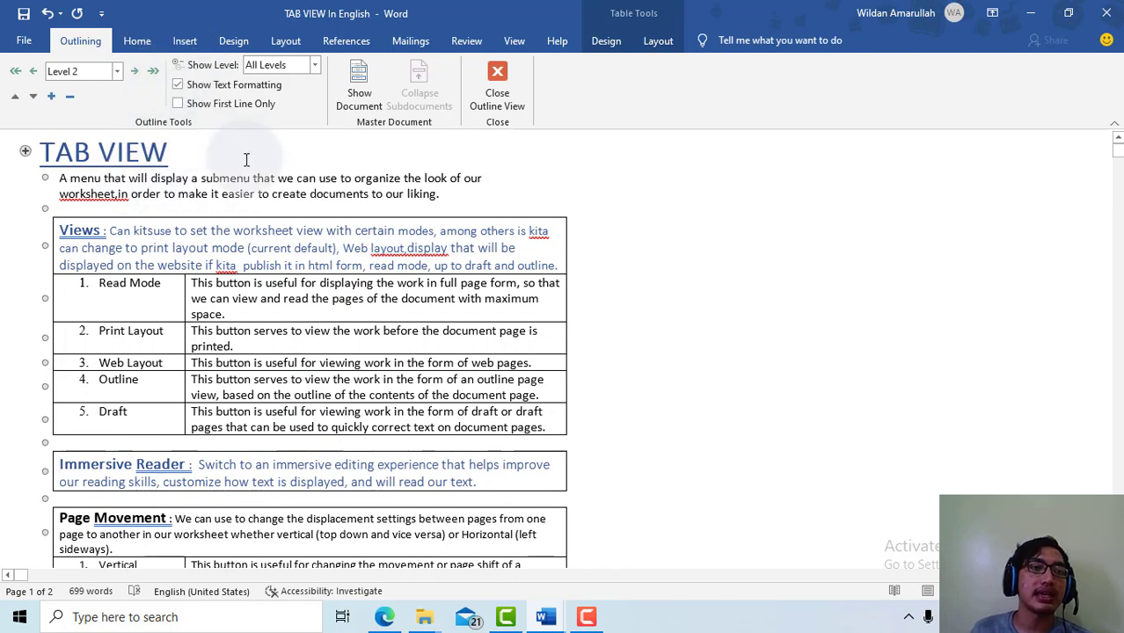
left_click(316, 71)
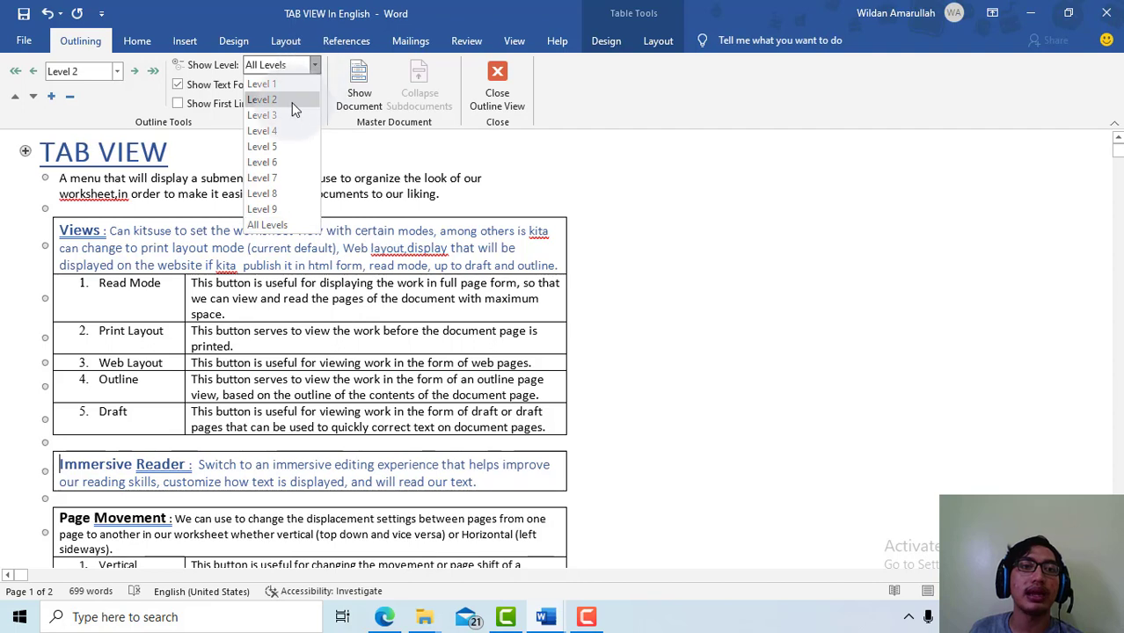
left_click(299, 84)
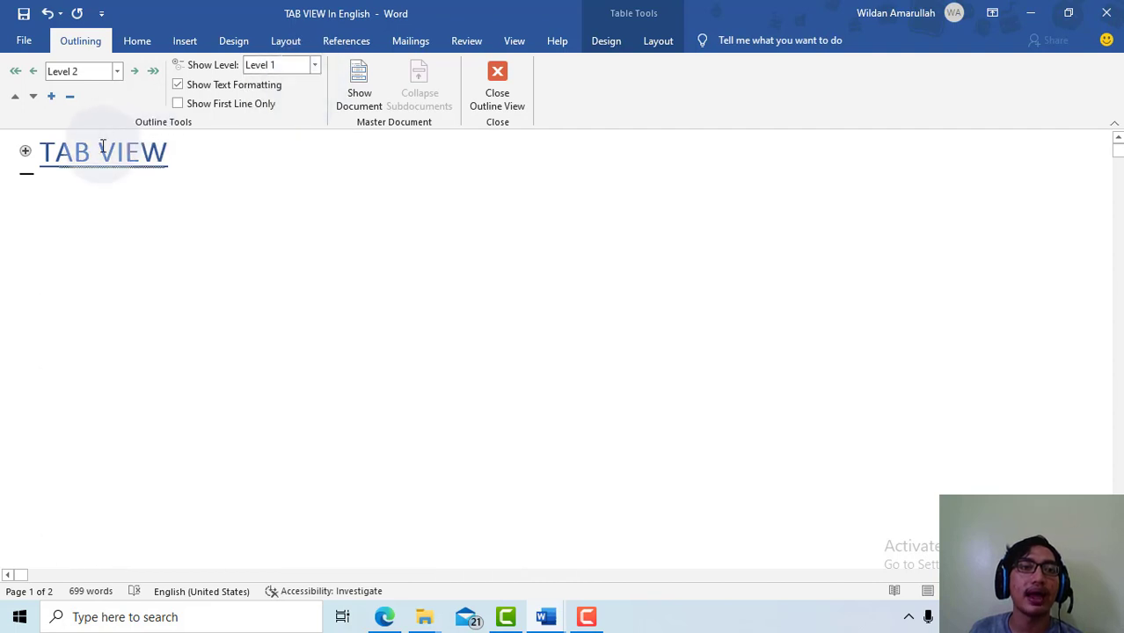
left_click(308, 64)
left_click(298, 101)
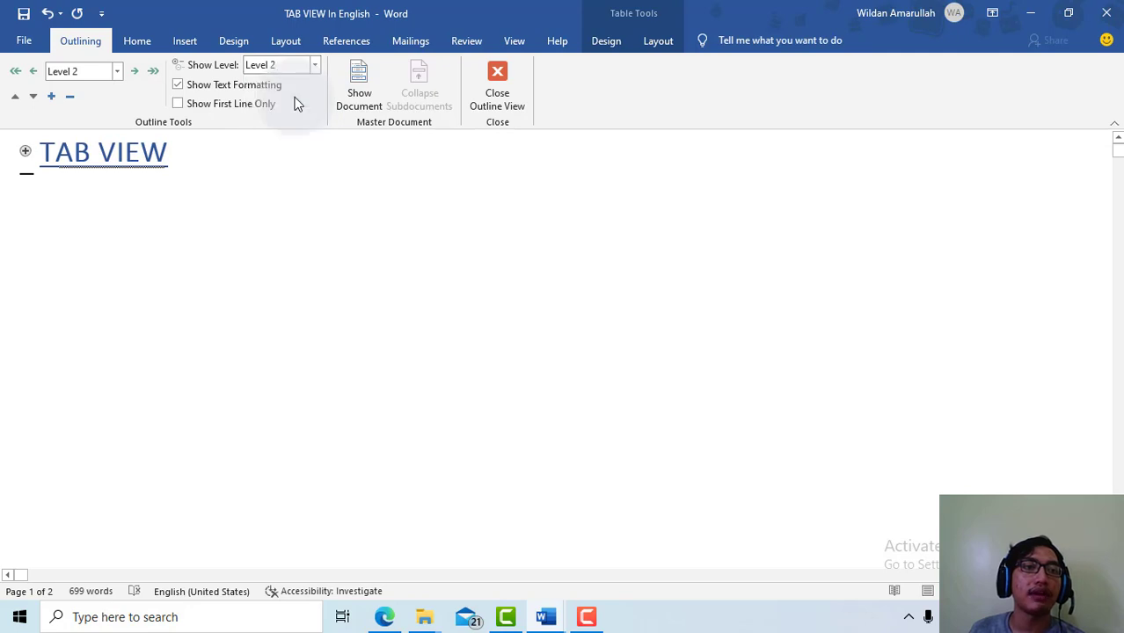
left_click(313, 65)
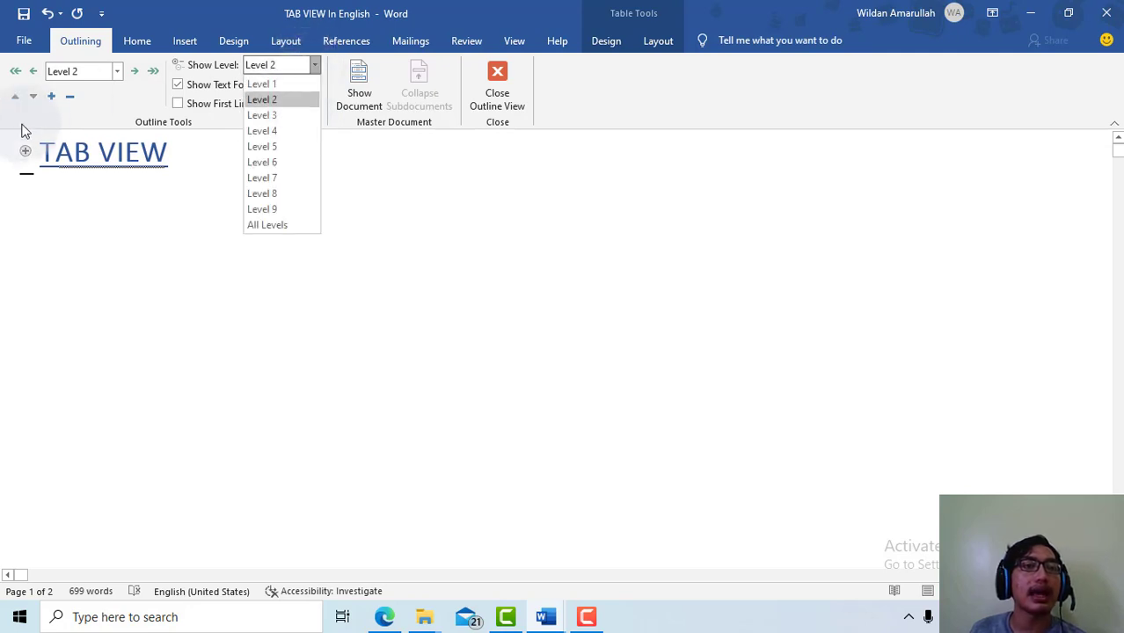
left_click(24, 152)
left_click(23, 153)
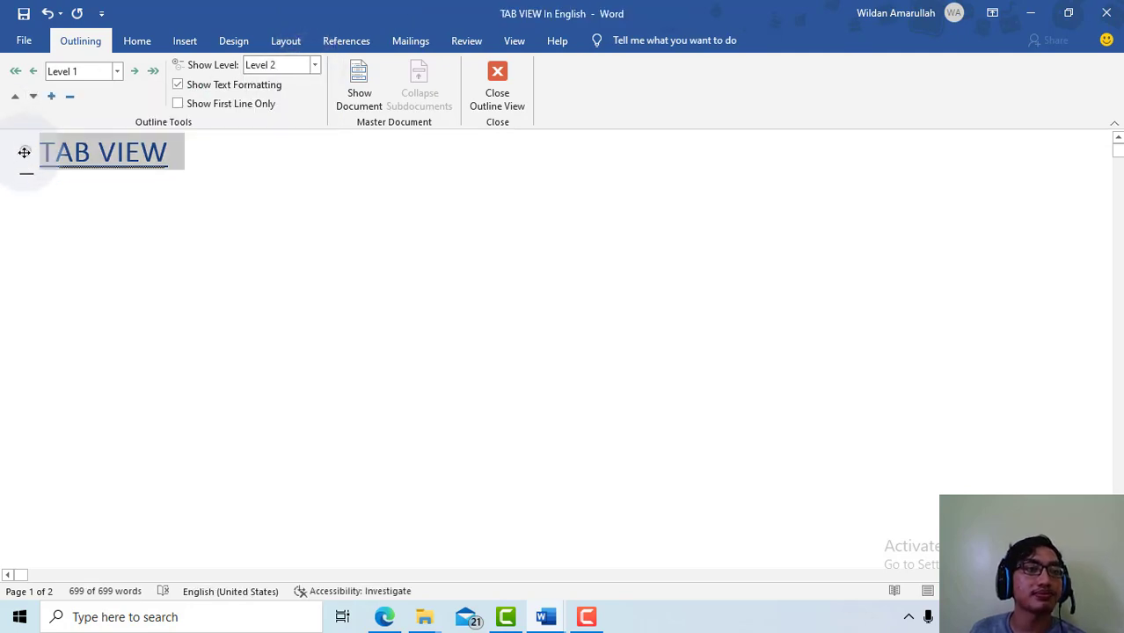
left_click(493, 83)
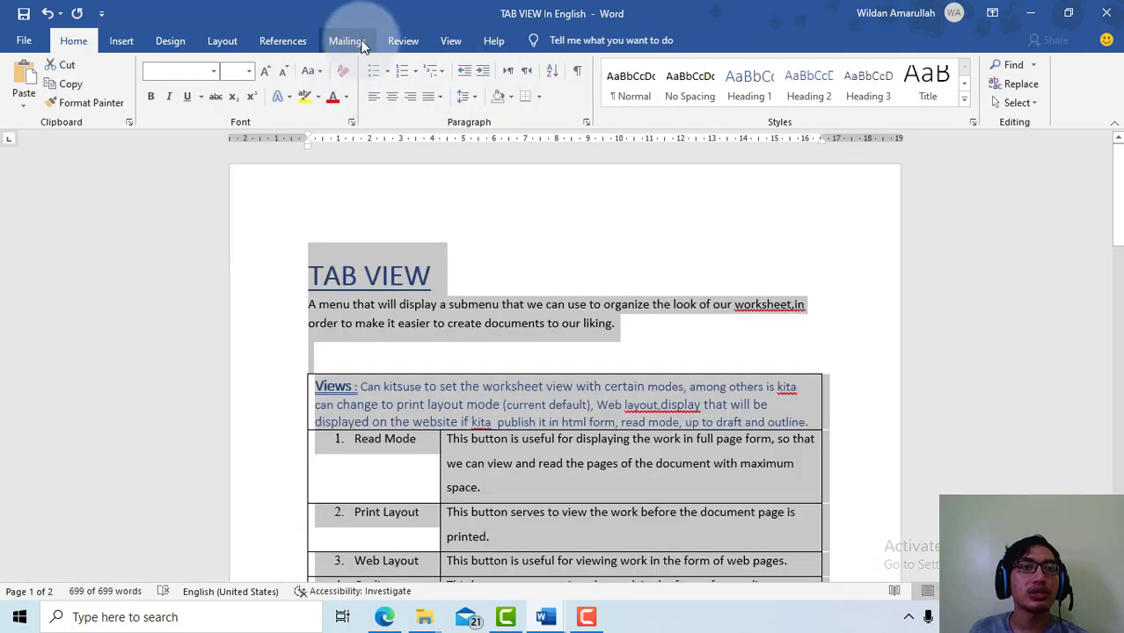
Step: Switch the TAB VIEW document to Draft view
left_click(437, 42)
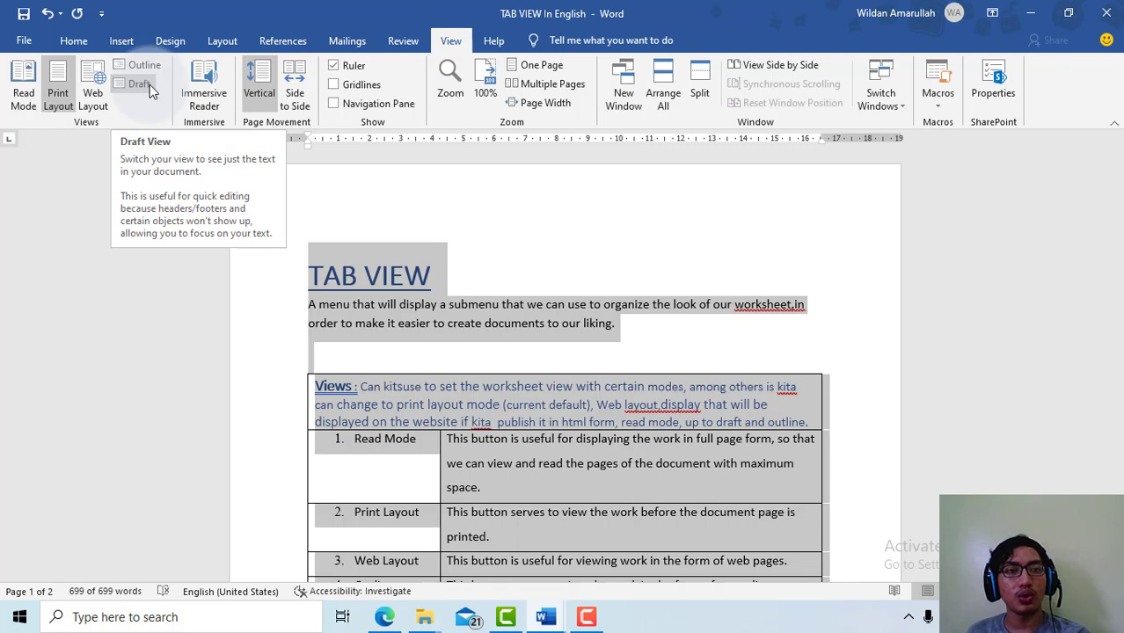
left_click(150, 85)
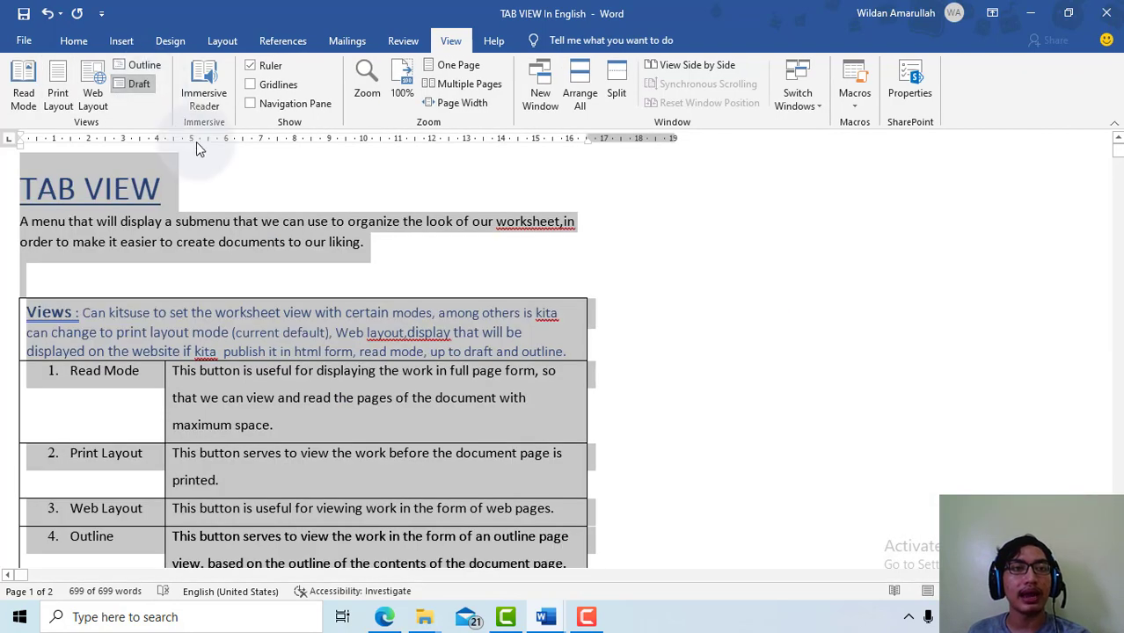
scroll(431, 178, "down", 1)
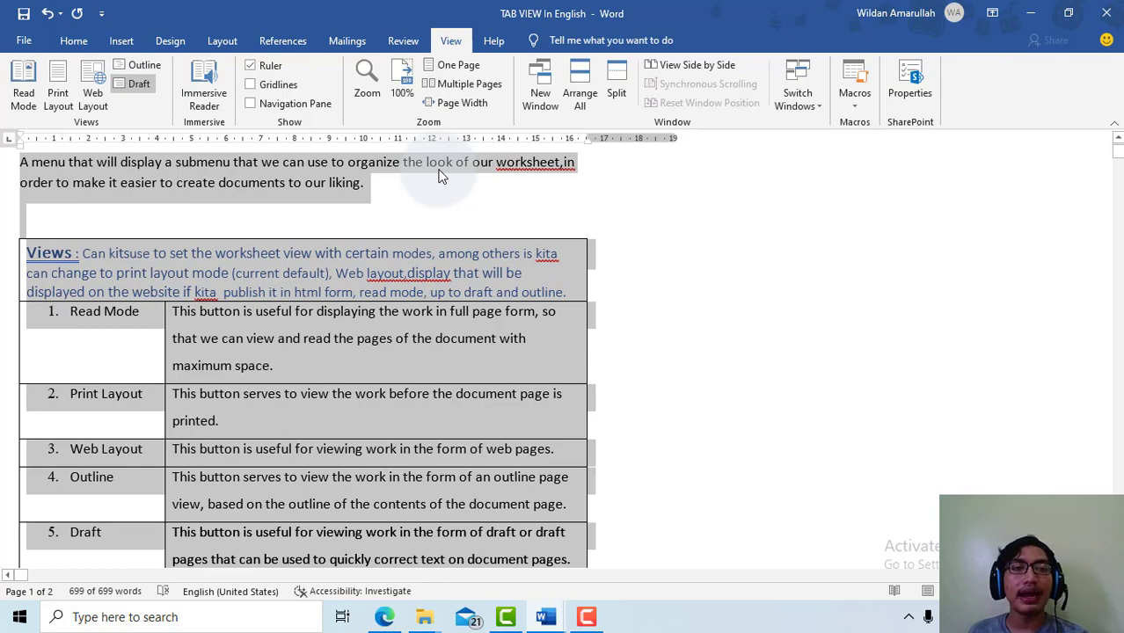
scroll(443, 175, "up", 1)
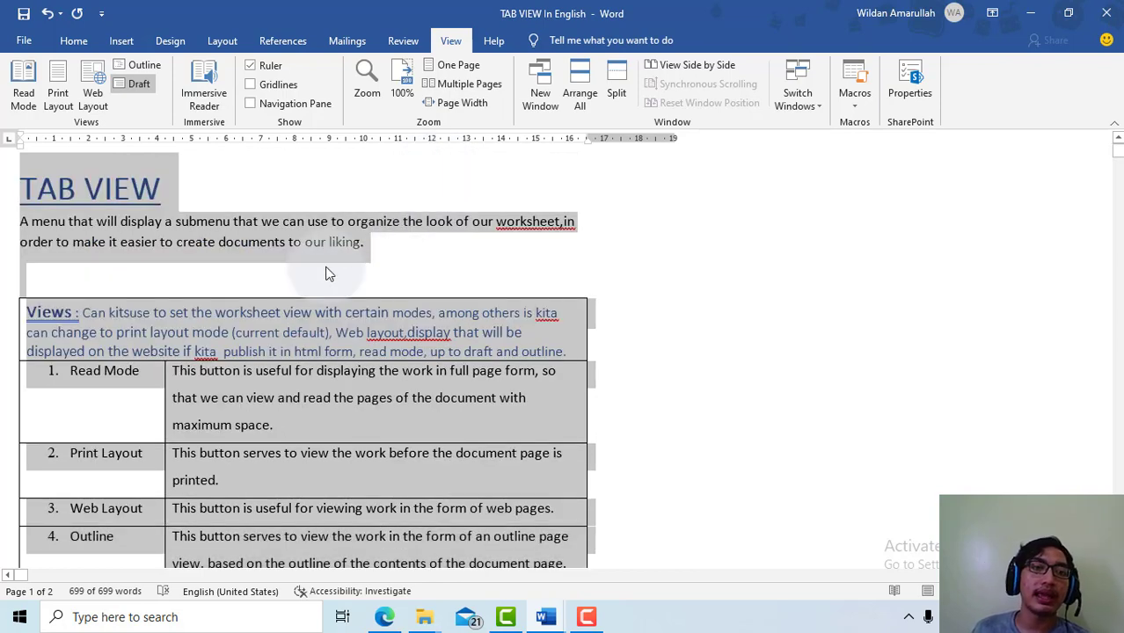
Step: Return the document to Print Layout view
left_click(326, 275)
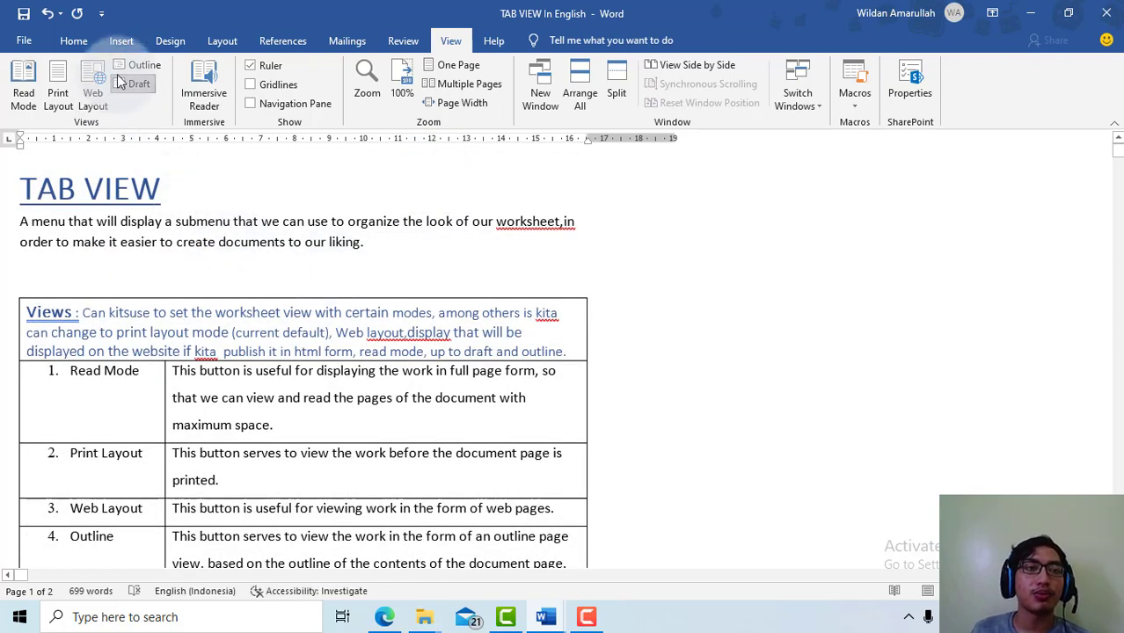
left_click(62, 97)
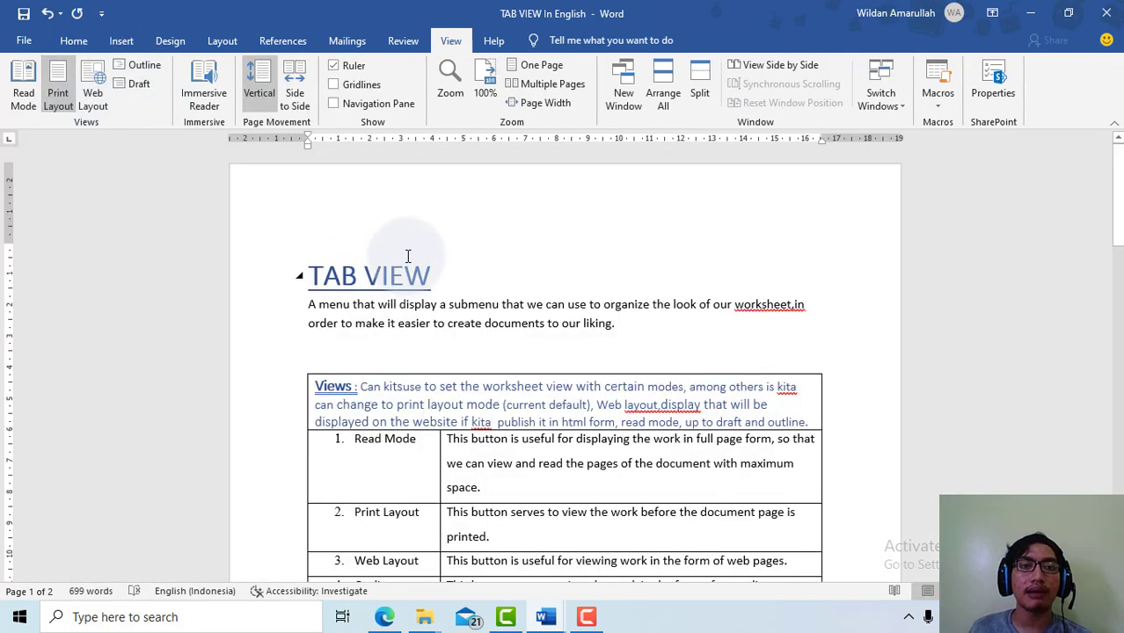
scroll(433, 245, "down", 1)
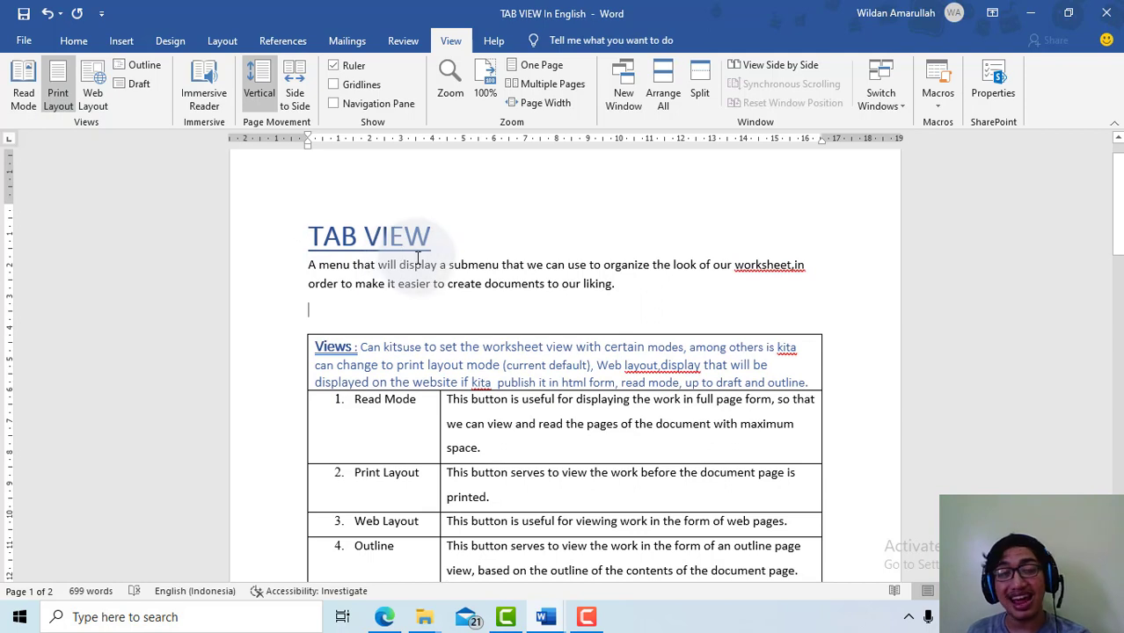
Step: Draw a rectangle over the opening paragraph and table, and open its Alt Text pane
left_click(122, 41)
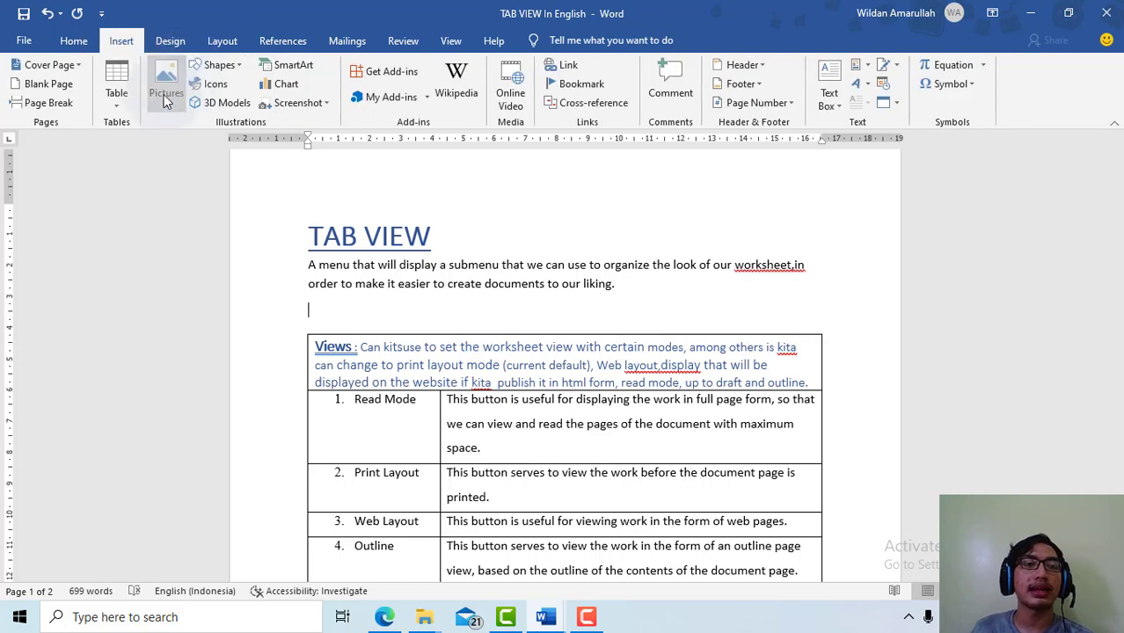
left_click(222, 66)
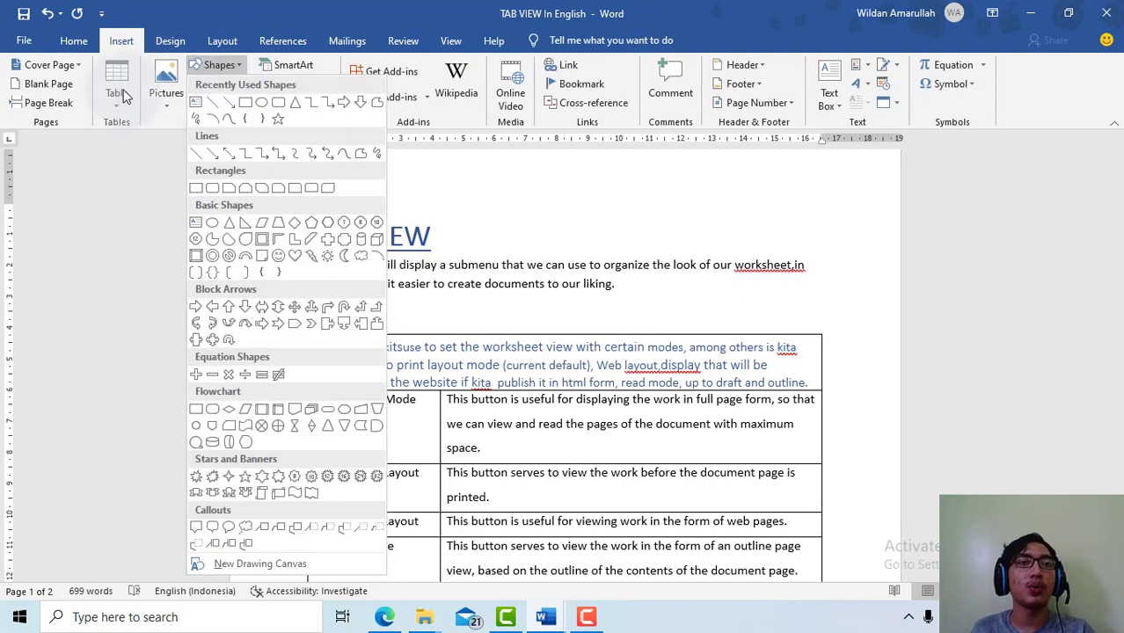
left_click(261, 106)
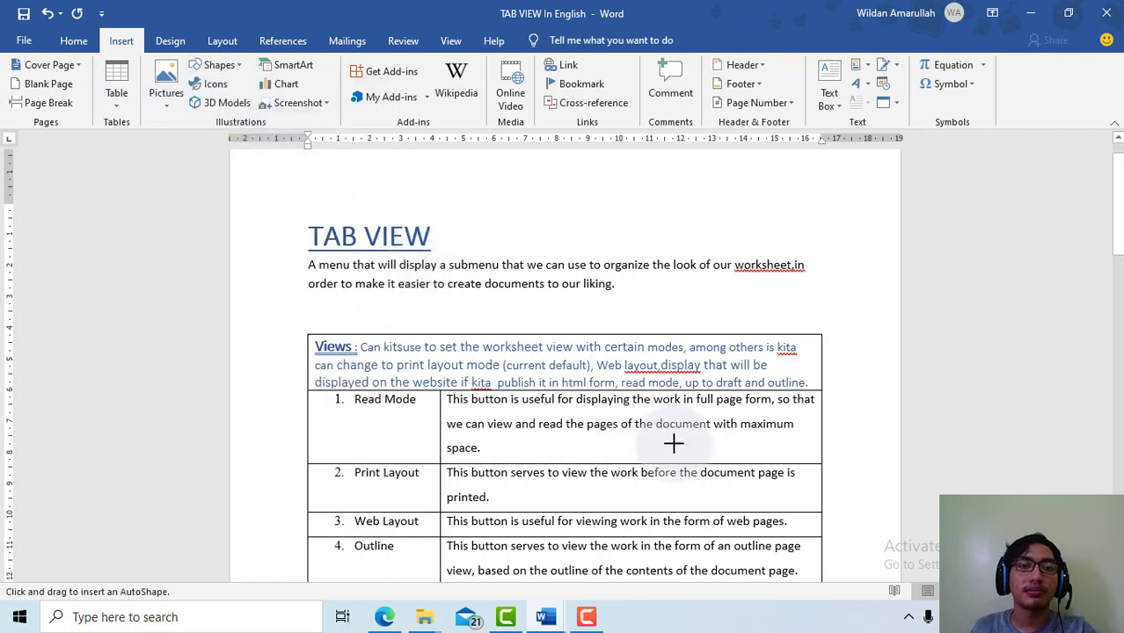
left_click_drag(415, 257, 659, 430)
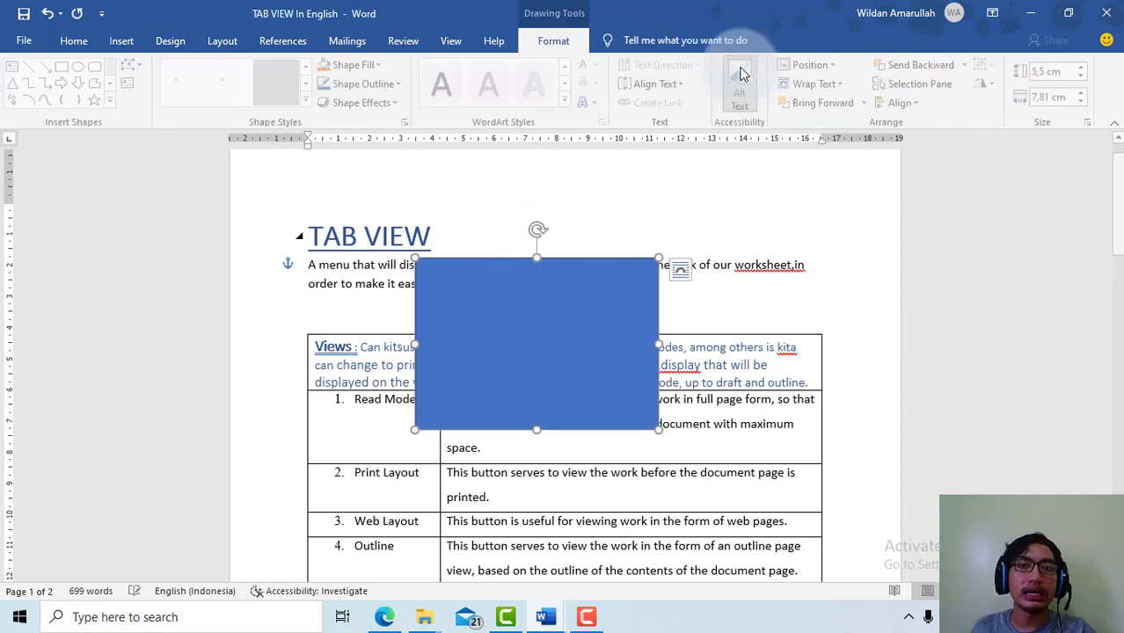
left_click(739, 79)
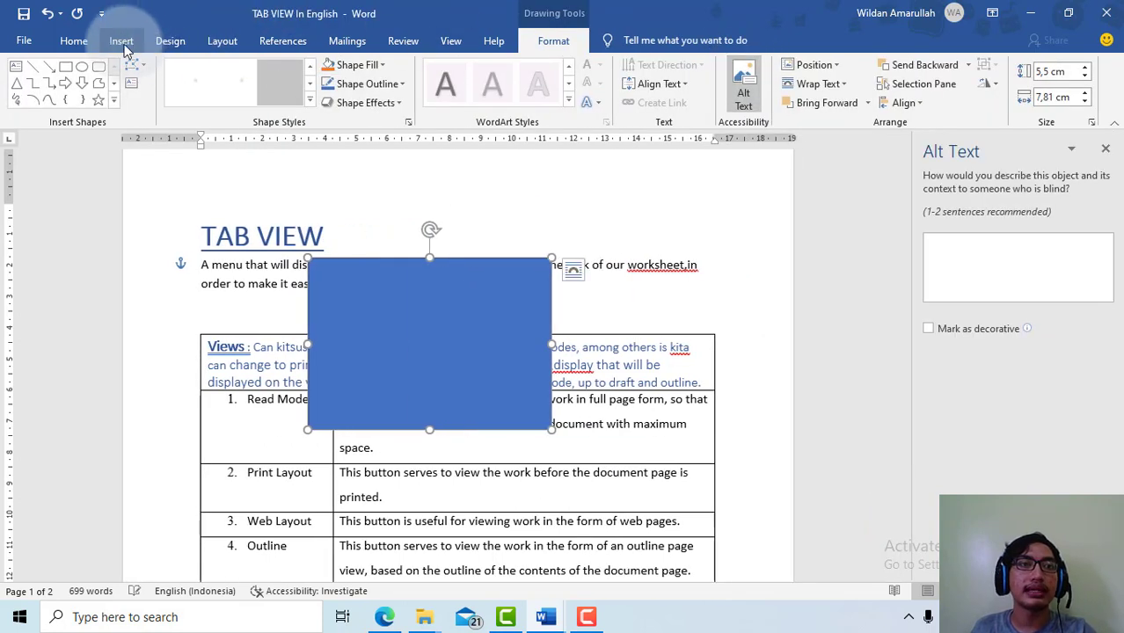
Step: Insert a Blank header with the [Type here] placeholder
left_click(123, 44)
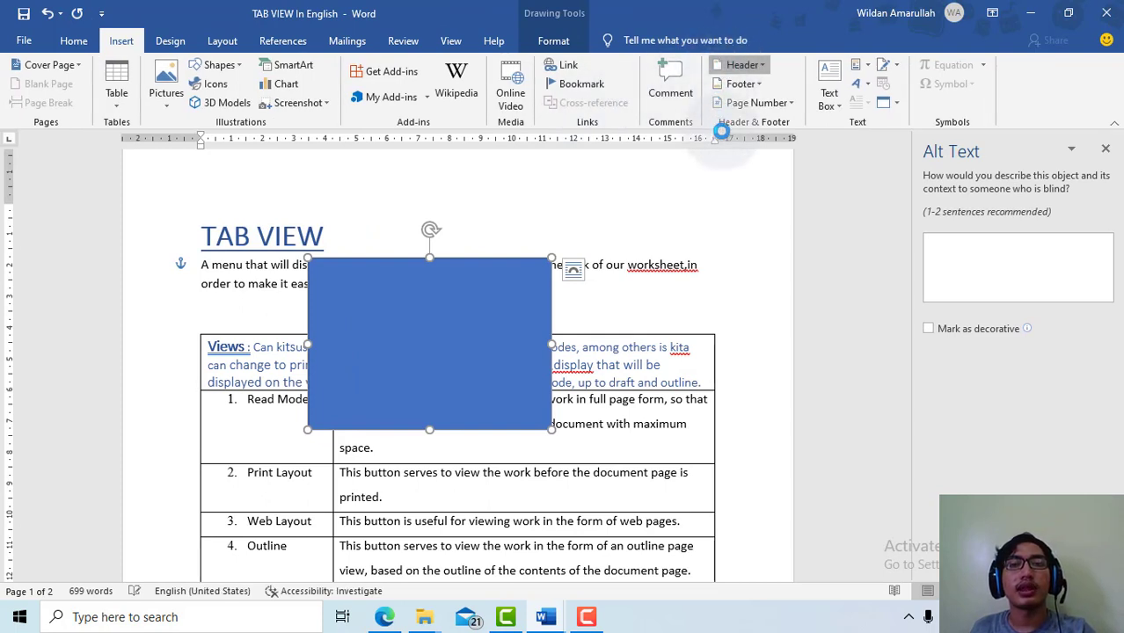
left_click(728, 131)
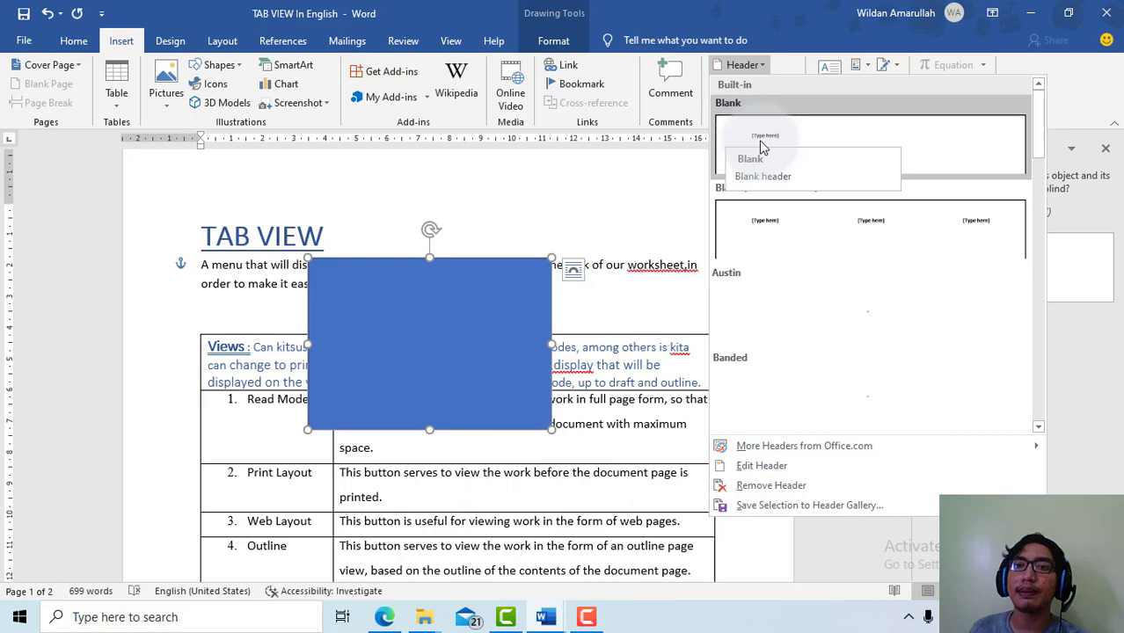
left_click(762, 147)
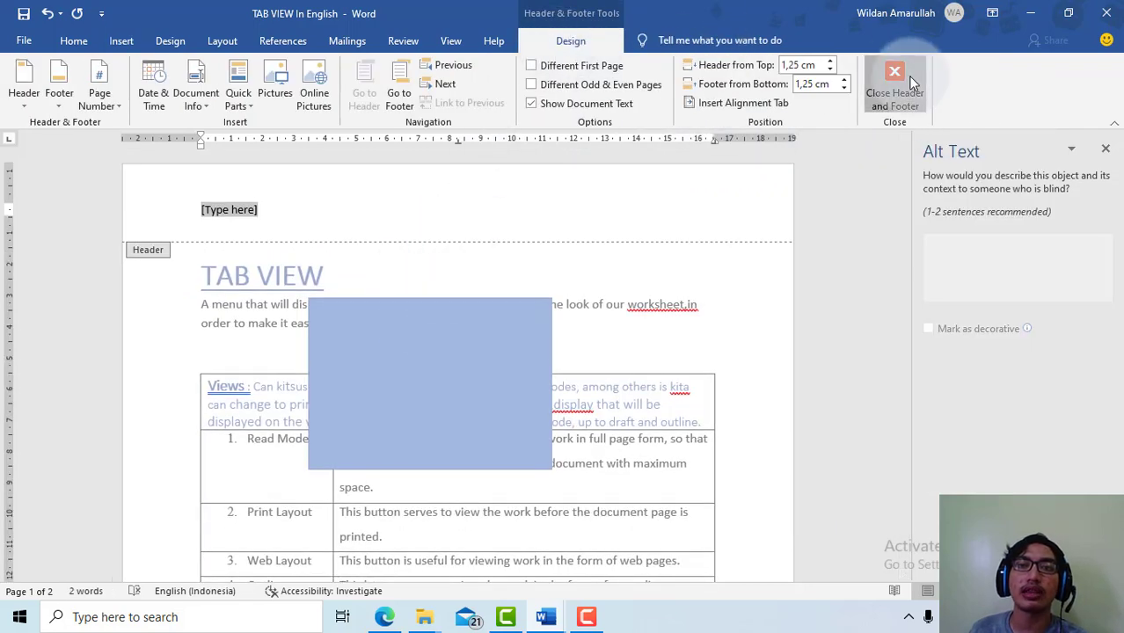
Step: Close header editing and the Alt Text pane, passing through Draft back to Print Layout
left_click(897, 88)
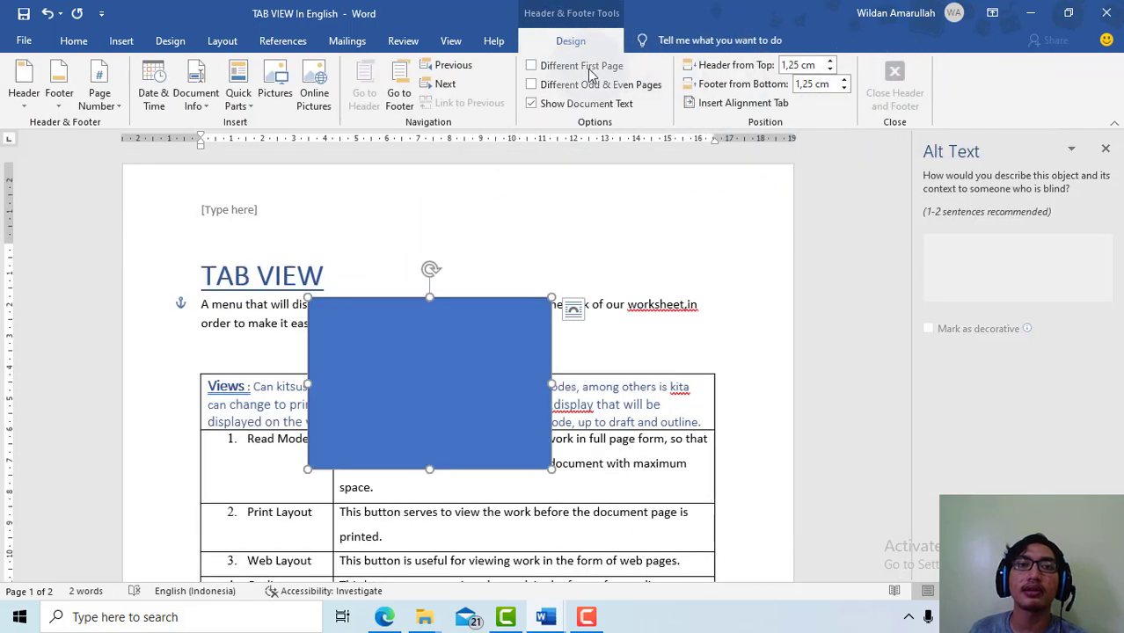
left_click(458, 41)
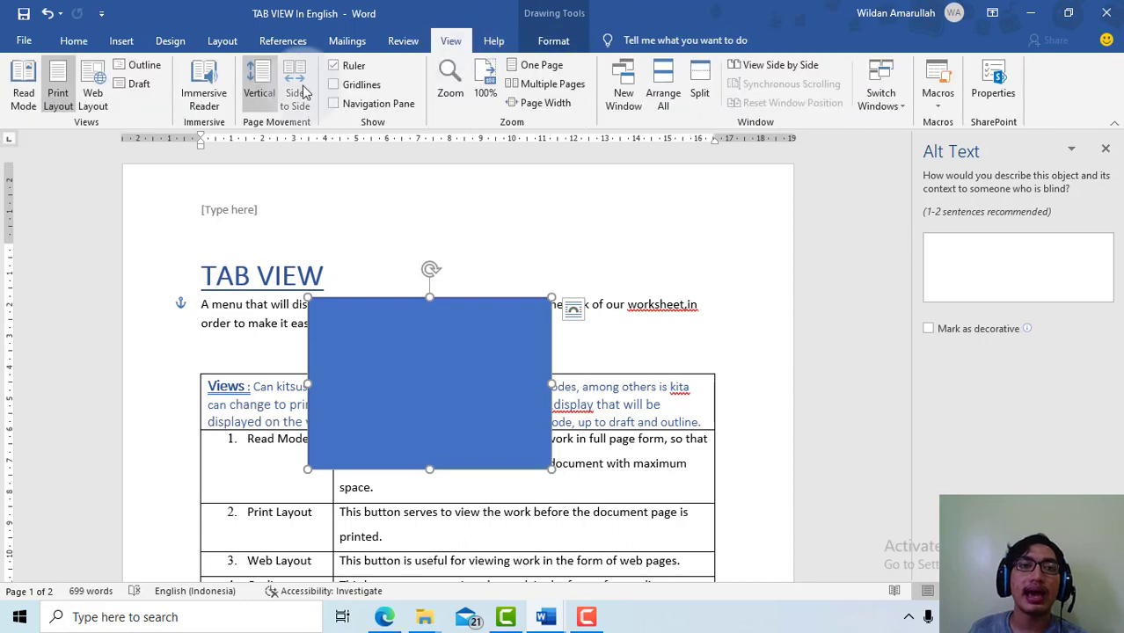
left_click(138, 83)
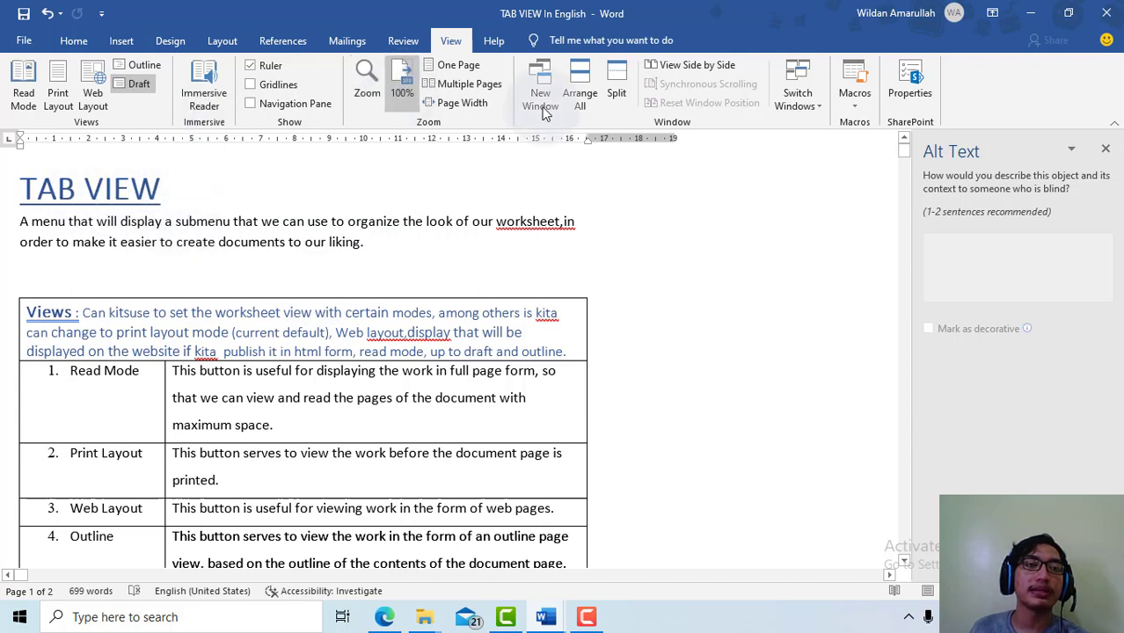
left_click(1106, 149)
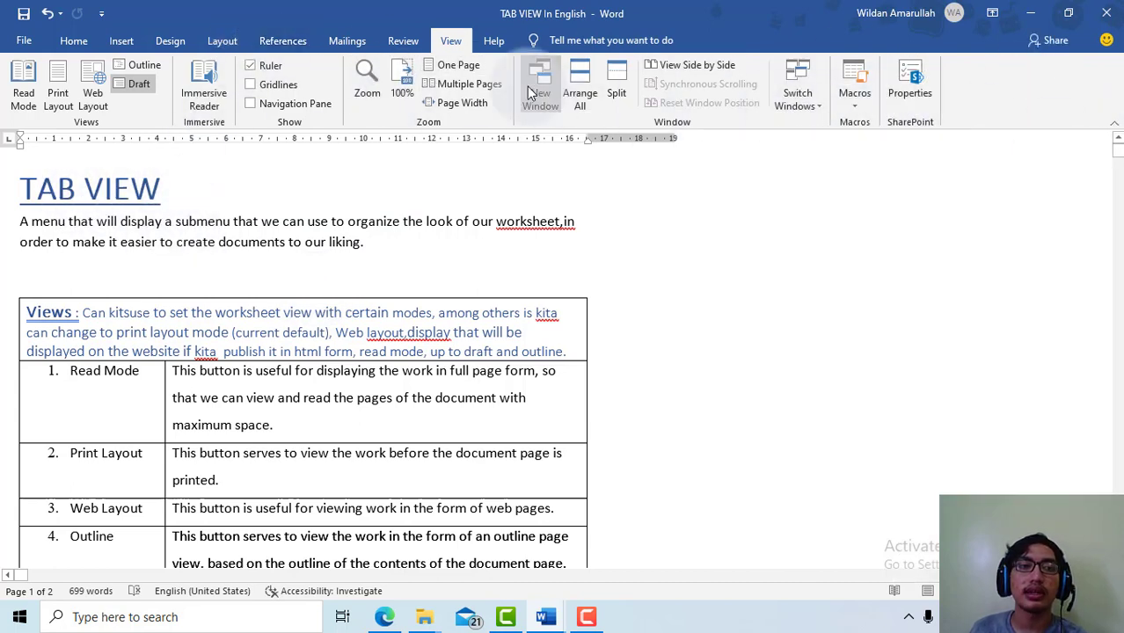
left_click(70, 68)
Step: Drag the rectangle down onto the table rows, then deselect it by clicking the title
left_click_drag(524, 324, 497, 456)
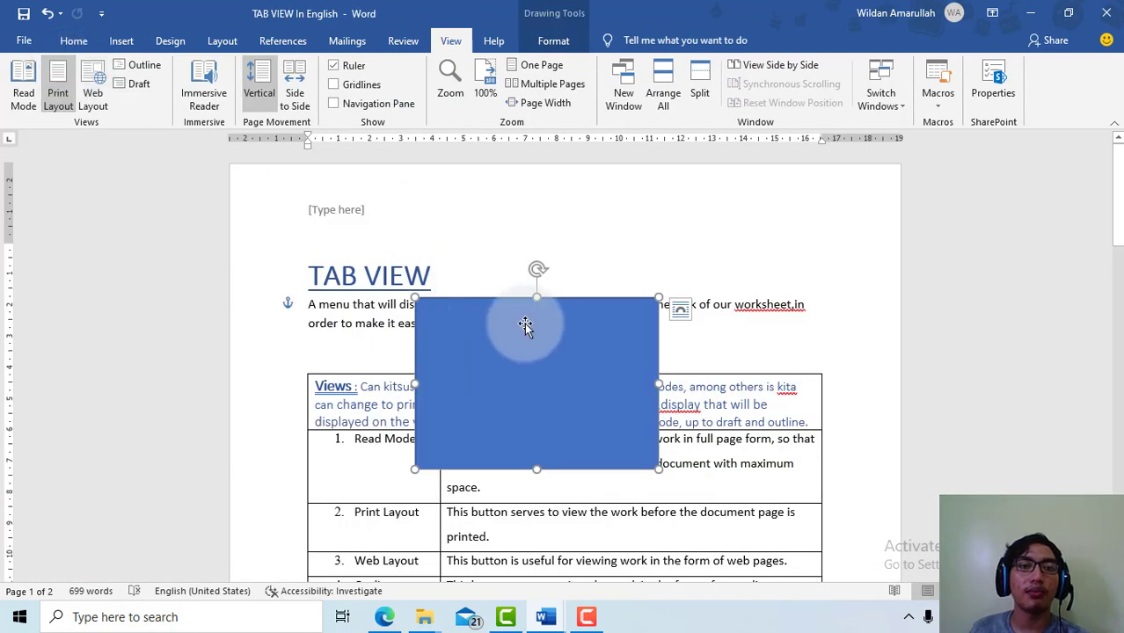
scroll(544, 400, "down", 3)
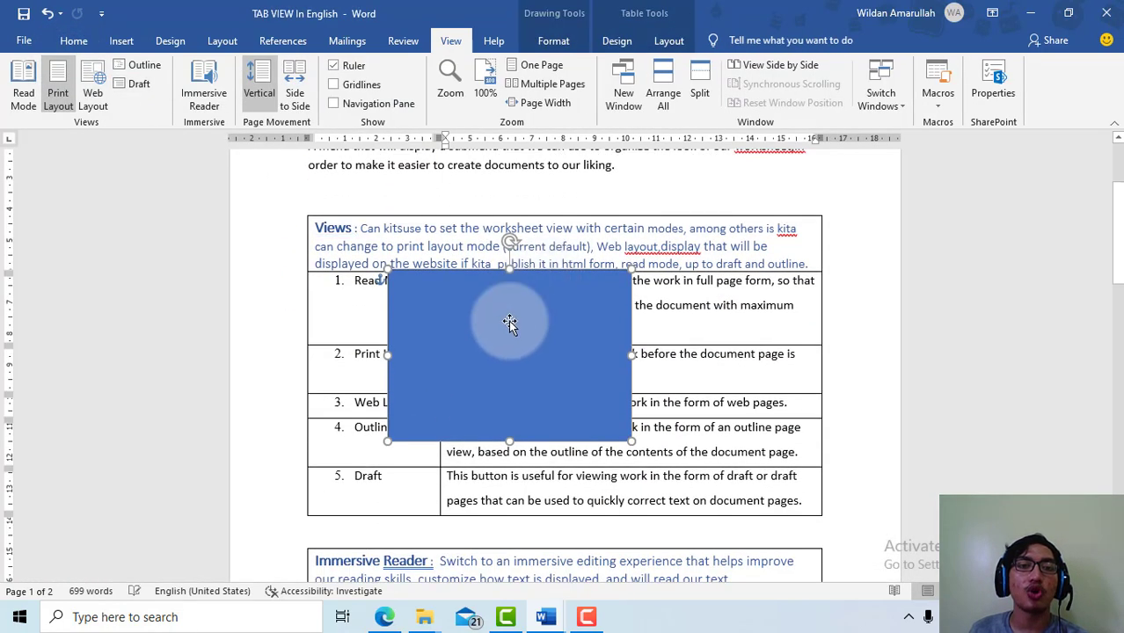
scroll(537, 302, "up", 1)
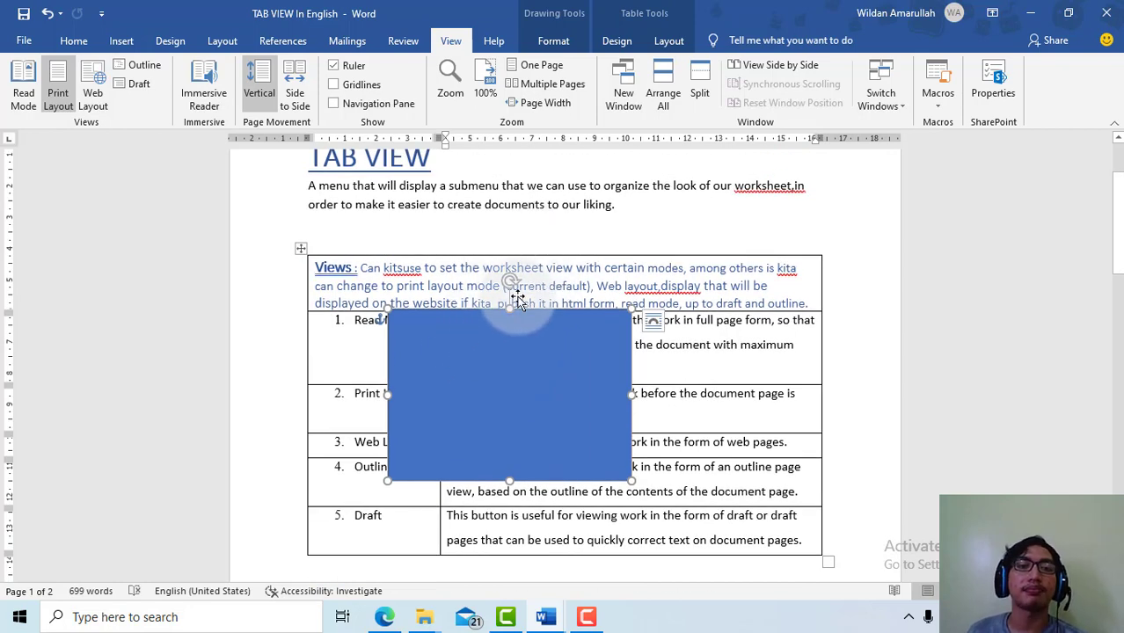
scroll(509, 290, "up", 3)
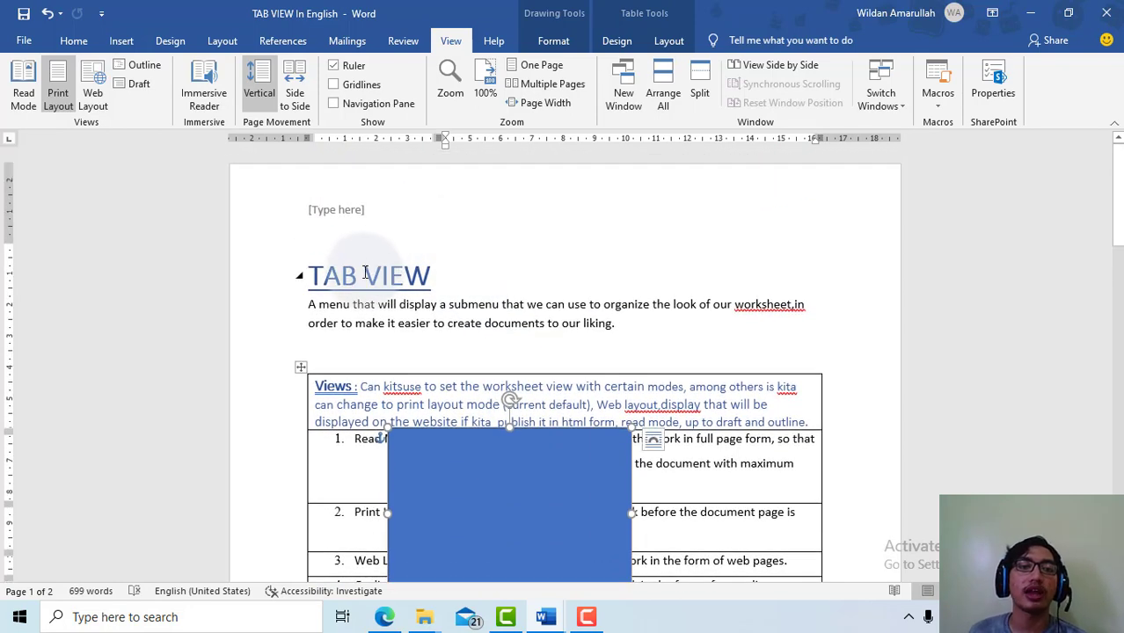
left_click(436, 275)
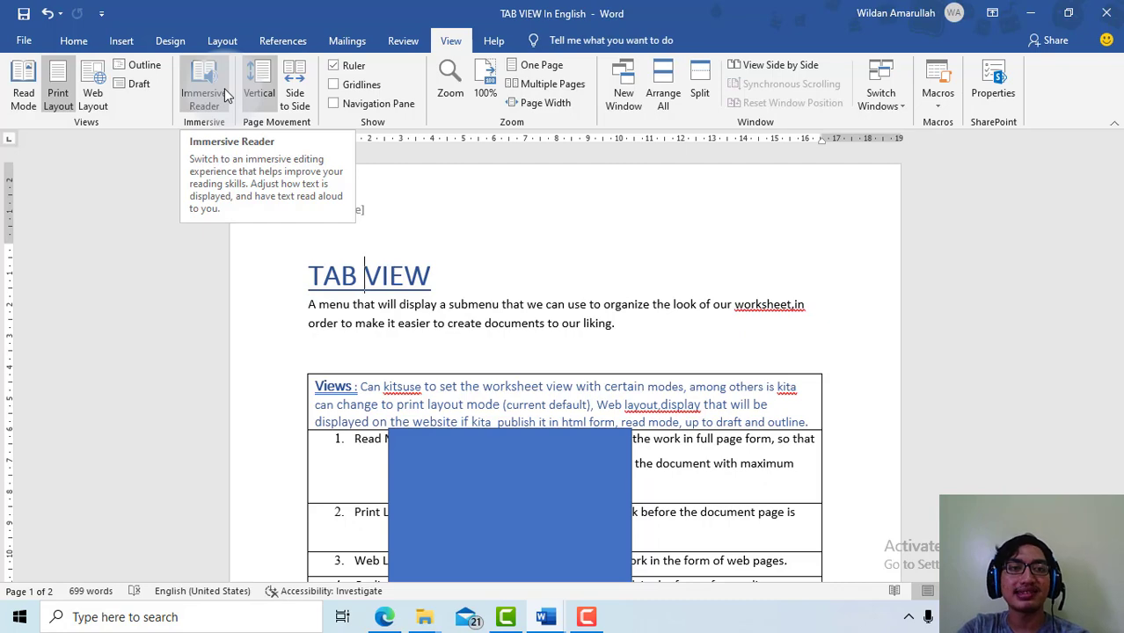
Step: Turn on Immersive Reader with wider text spacing and move the rectangle into the right margin
left_click(224, 87)
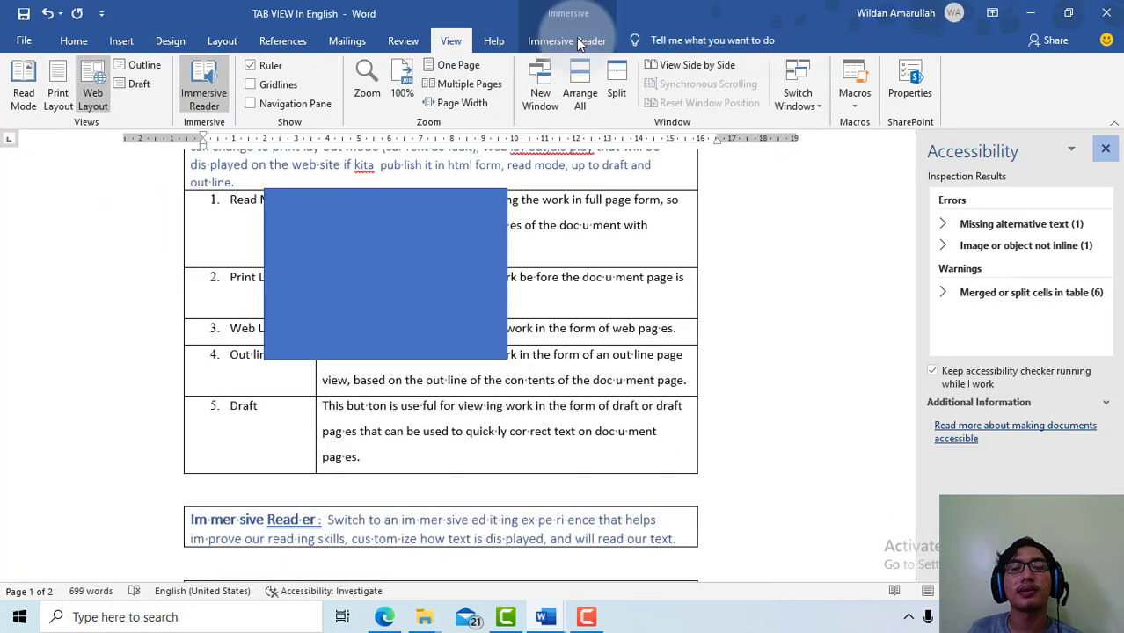
left_click(576, 41)
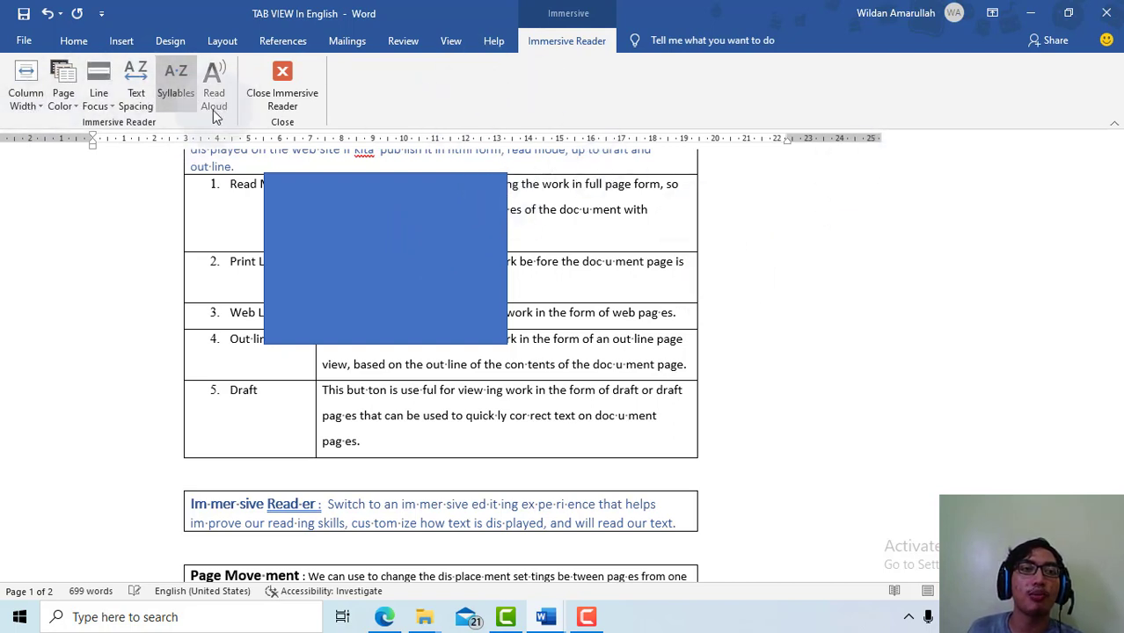
left_click(143, 89)
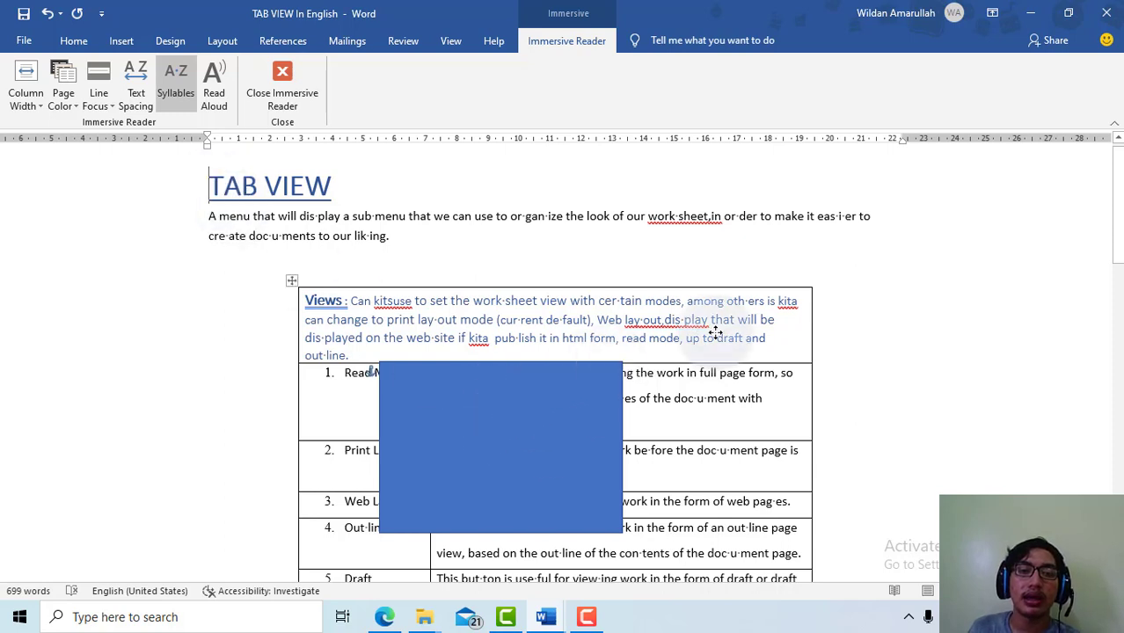
left_click(495, 393)
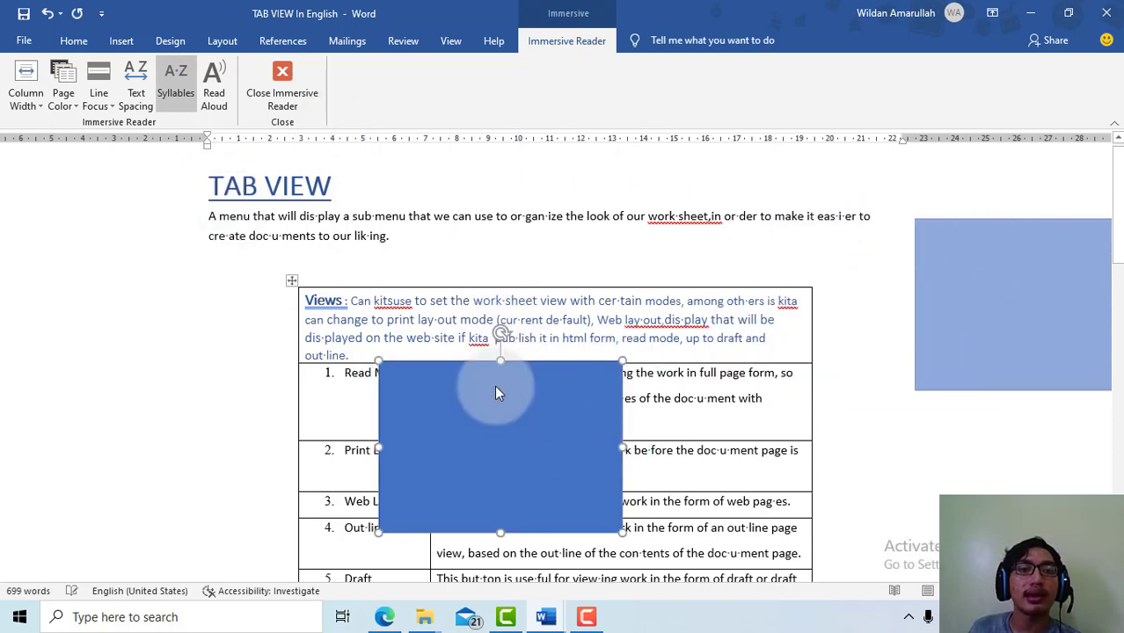
left_click_drag(560, 372, 657, 349)
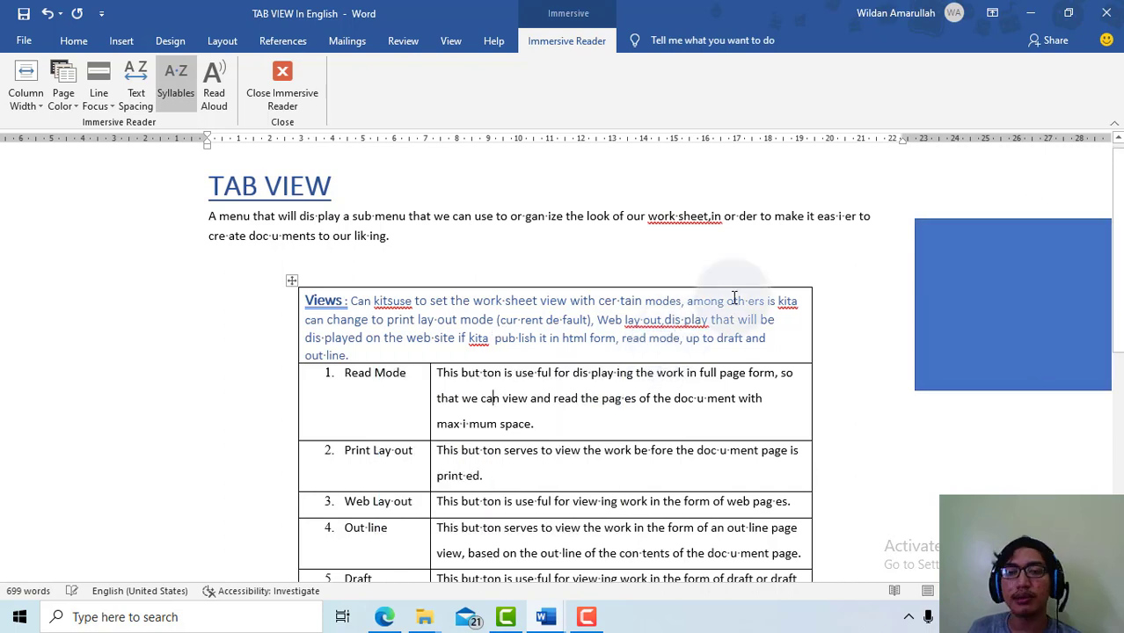
Step: Set Line Focus to One Line, starting at the TAB VIEW heading
left_click(210, 185)
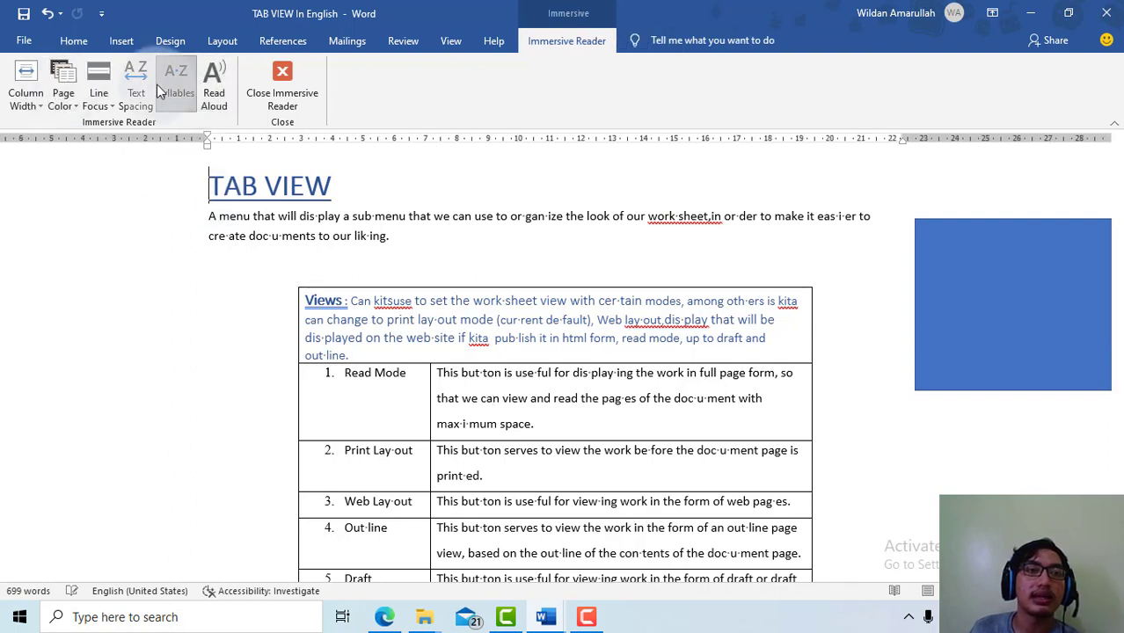
left_click(92, 84)
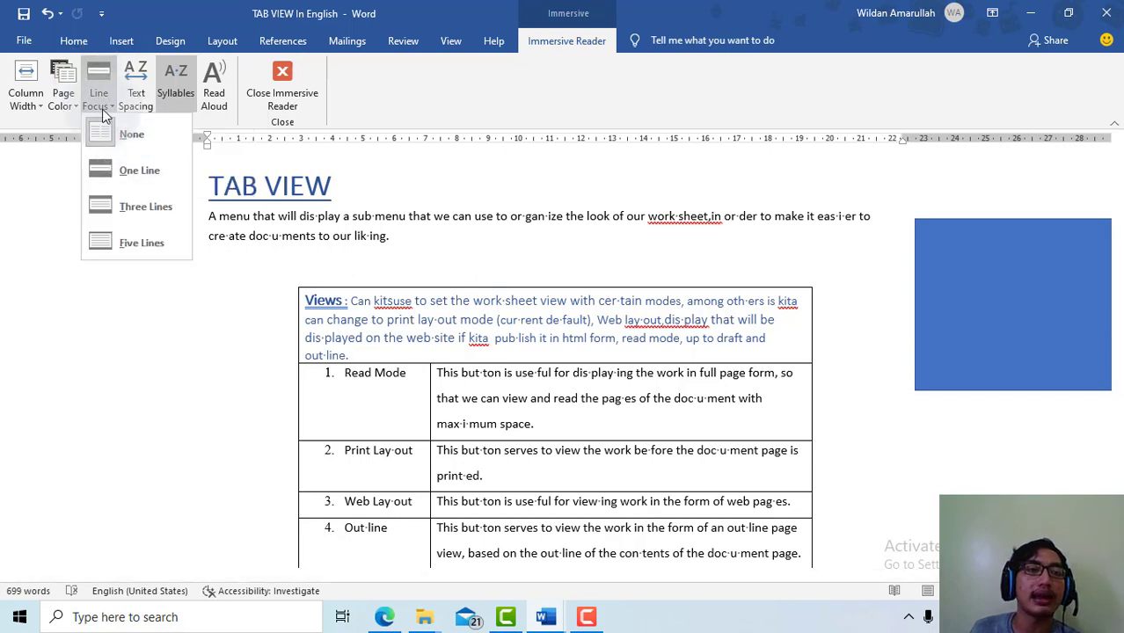
left_click(146, 170)
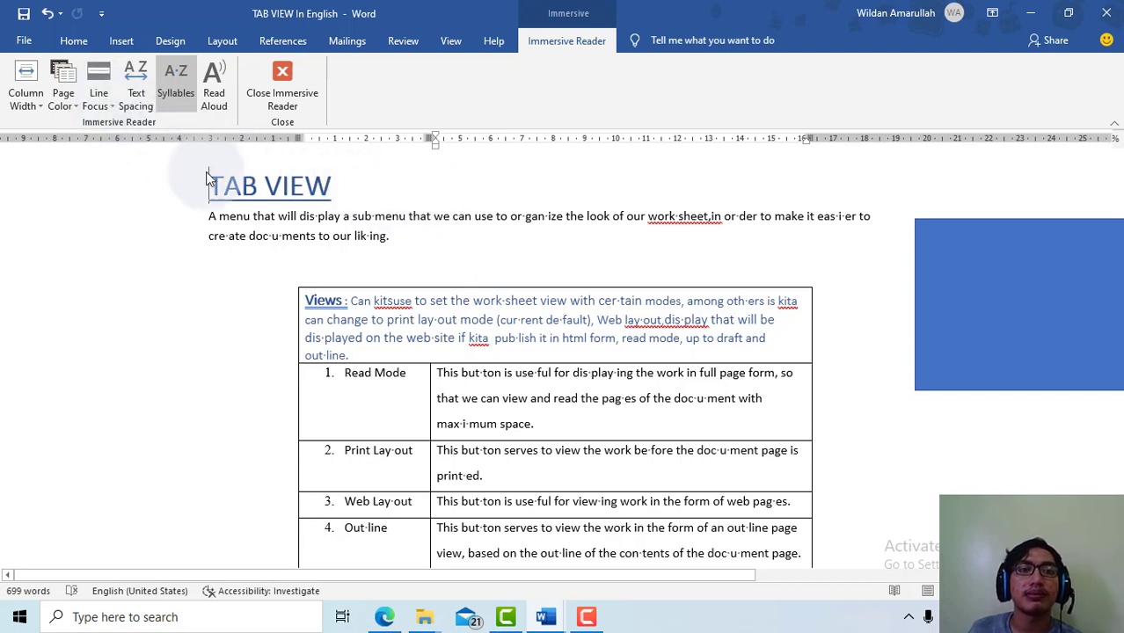
Step: Step the focus band down to the blank line and back up to the TAB VIEW title
left_click(98, 104)
scroll(382, 350, "down", 3)
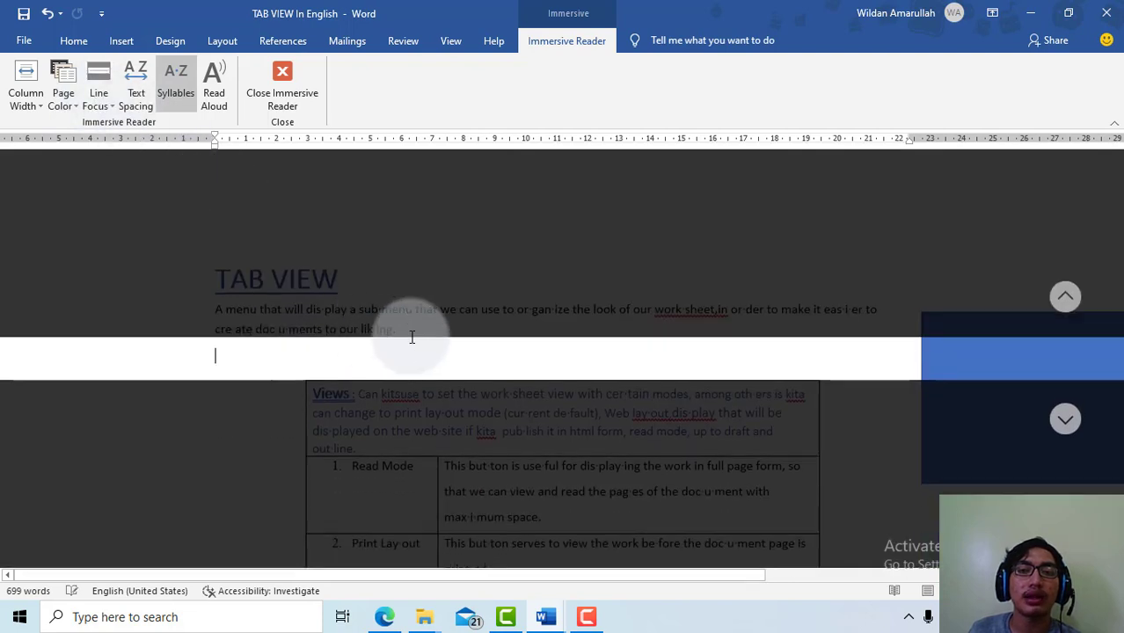
left_click(1064, 295)
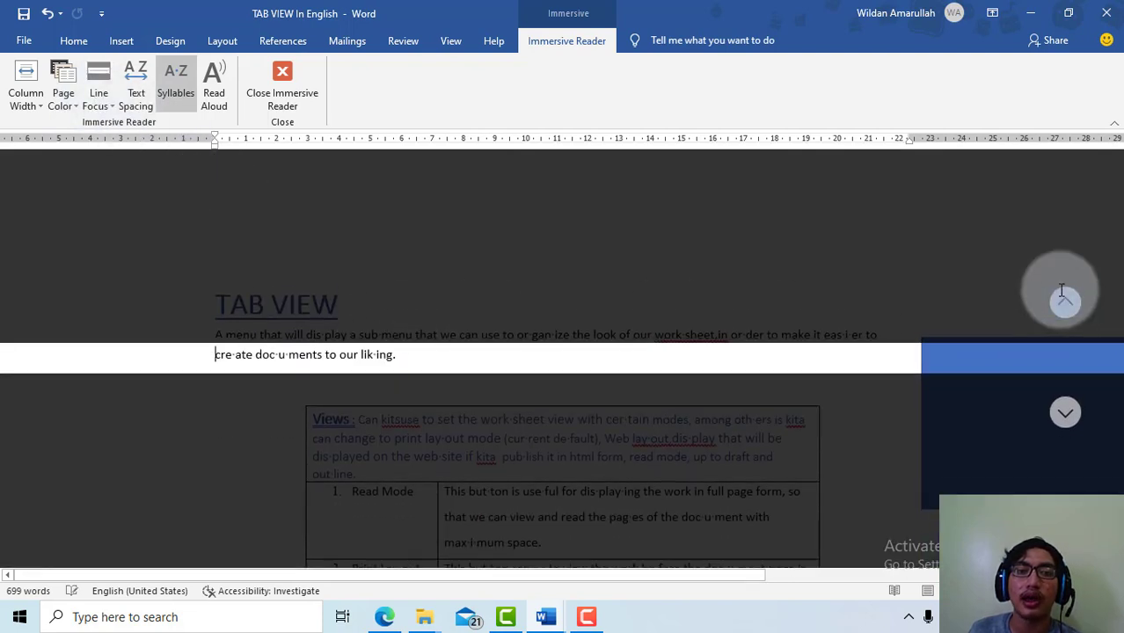
left_click(1064, 294)
left_click(1064, 295)
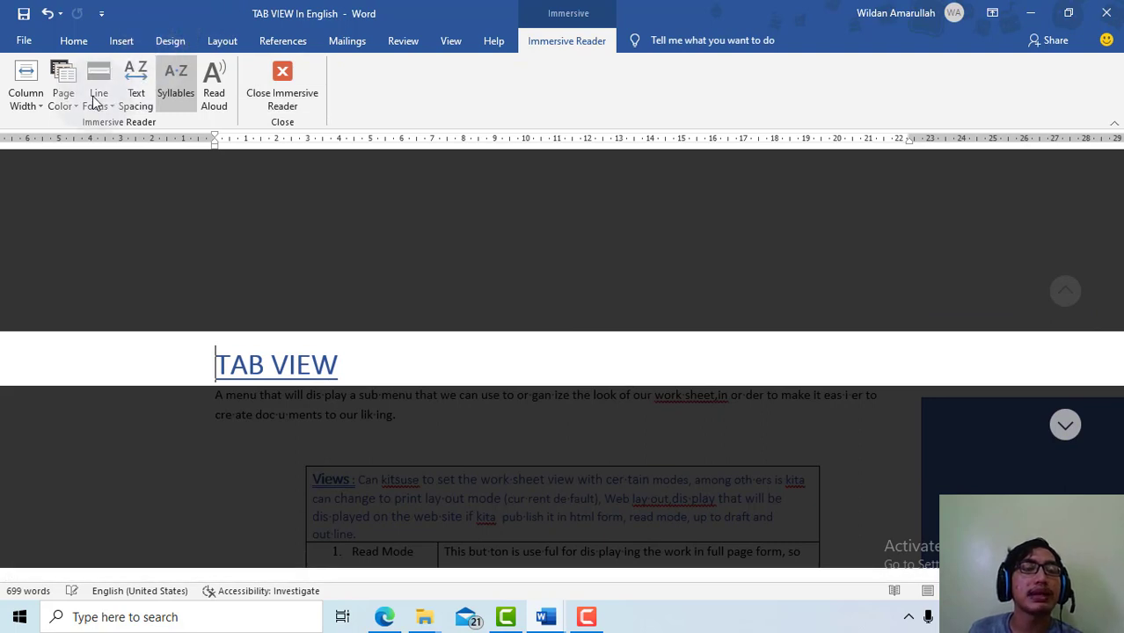
Step: Widen Line Focus to Three Lines and start Read Aloud
left_click(95, 103)
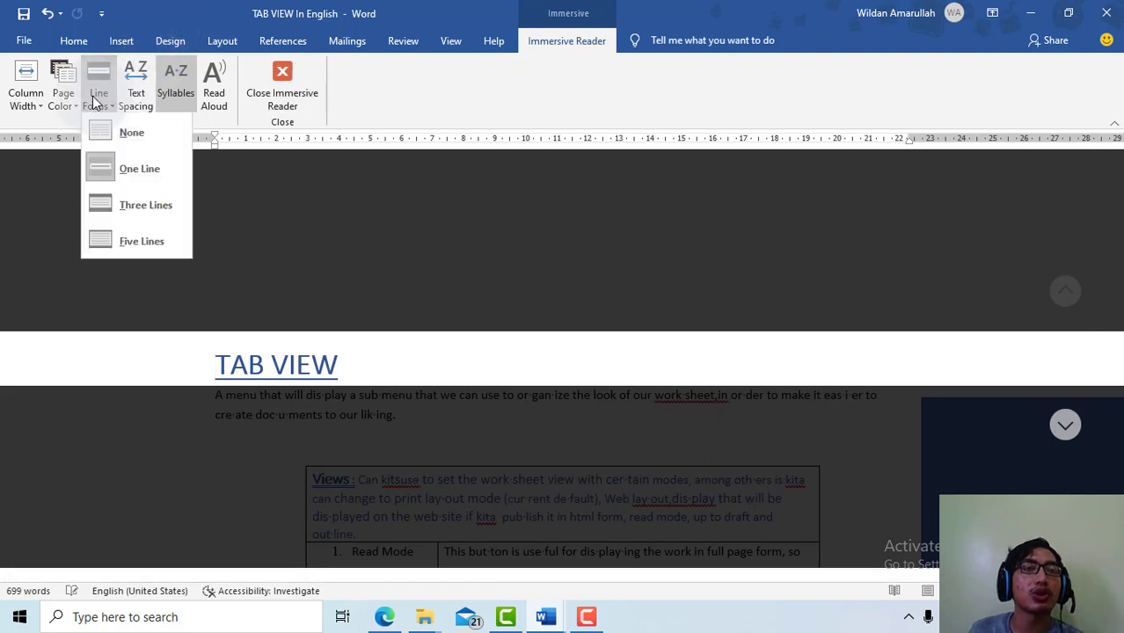
left_click(141, 209)
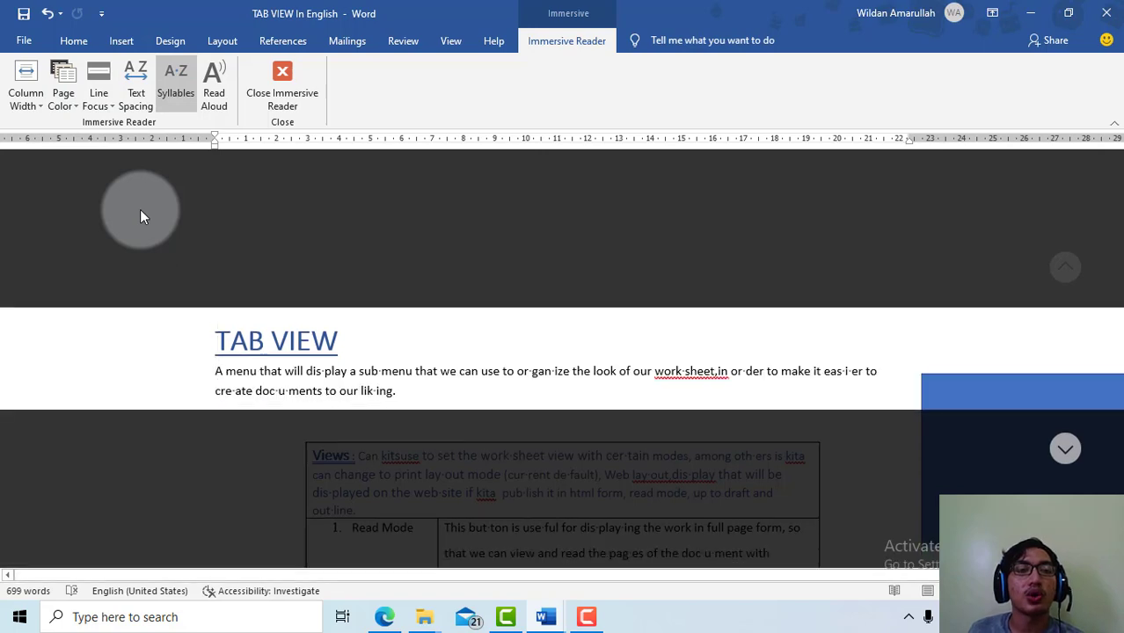
left_click(211, 80)
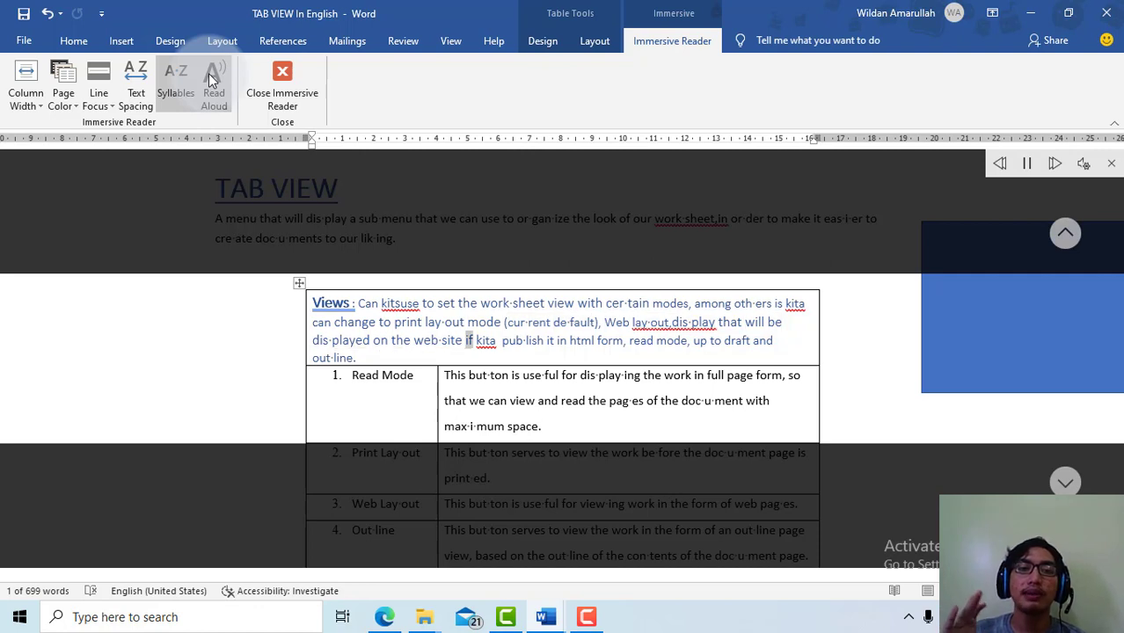
Step: Close Immersive Reader and set Page Movement to Vertical, scrolling through the pages
left_click(293, 98)
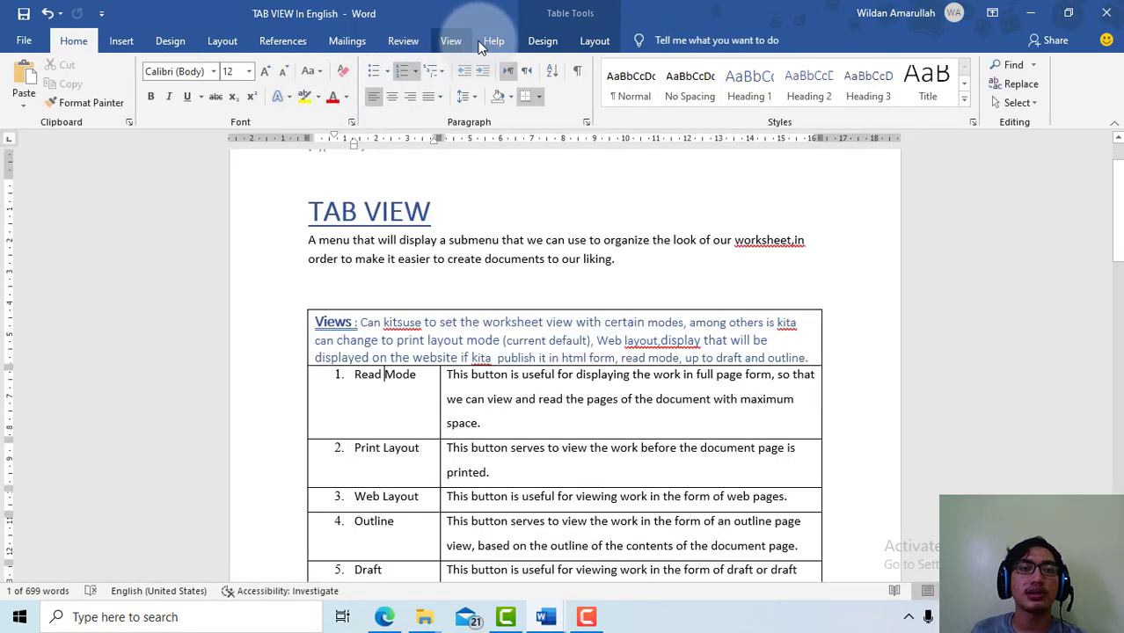
scroll(176, 572, "down", 1)
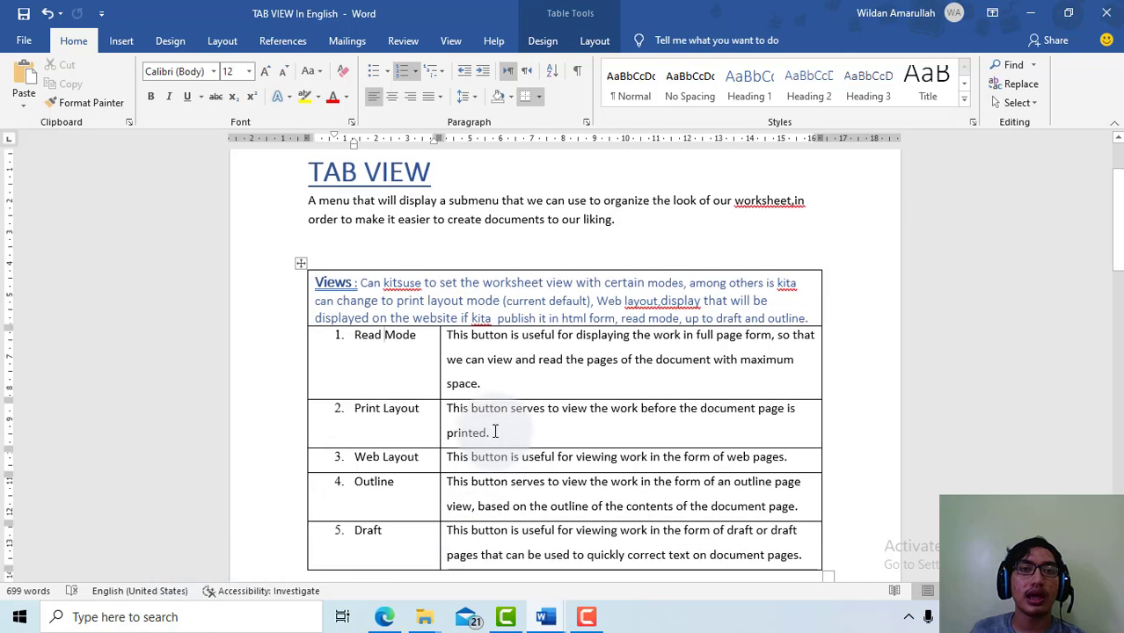
left_click(451, 40)
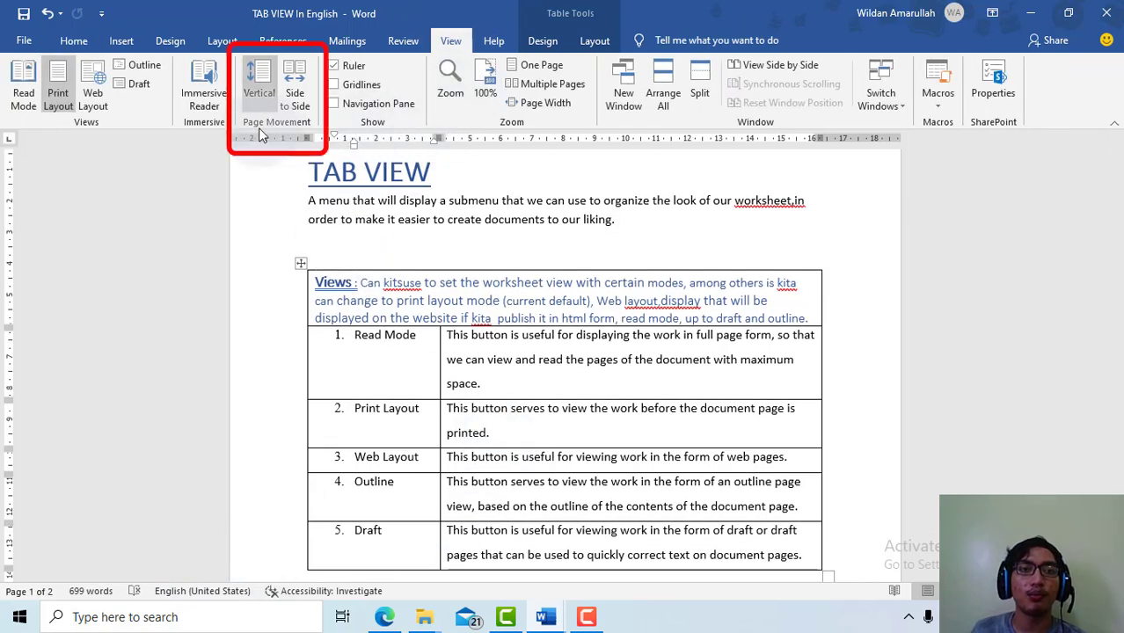
scroll(458, 283, "up", 1)
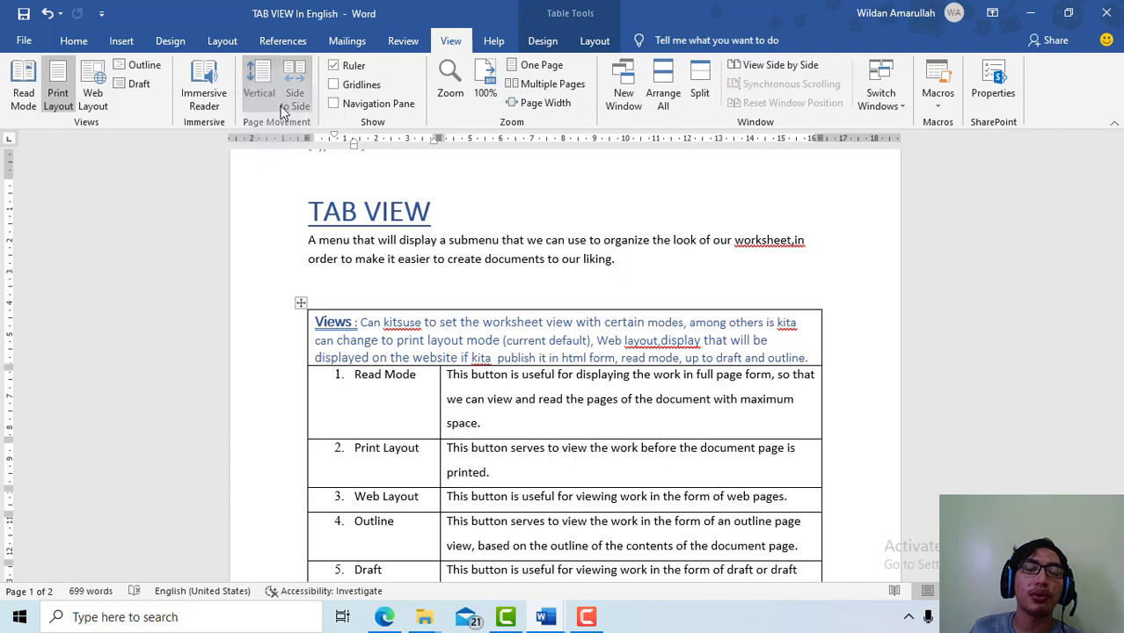
left_click(260, 88)
scroll(545, 281, "down", 2)
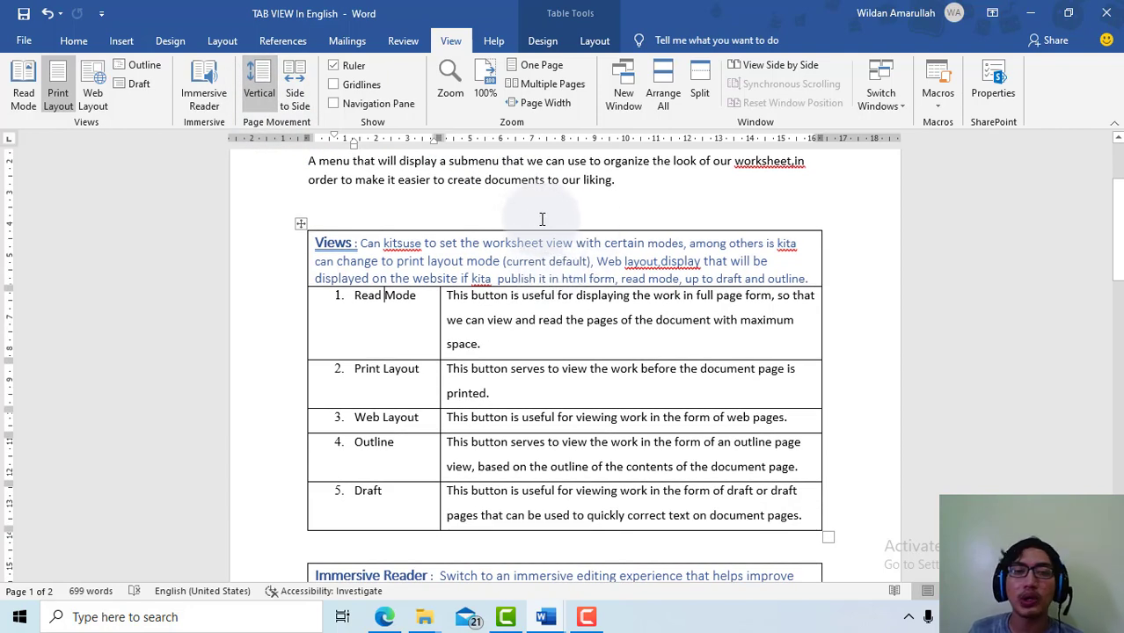
scroll(540, 219, "up", 3)
scroll(558, 208, "down", 5)
scroll(561, 194, "up", 3)
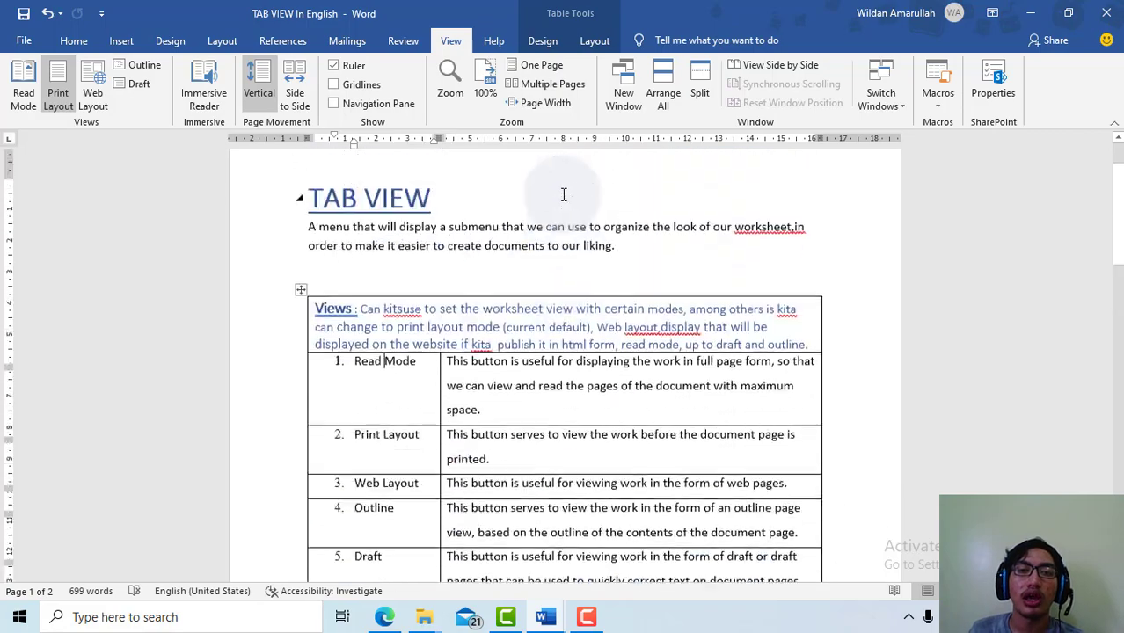
scroll(576, 198, "down", 3)
scroll(581, 202, "down", 5)
scroll(581, 202, "down", 3)
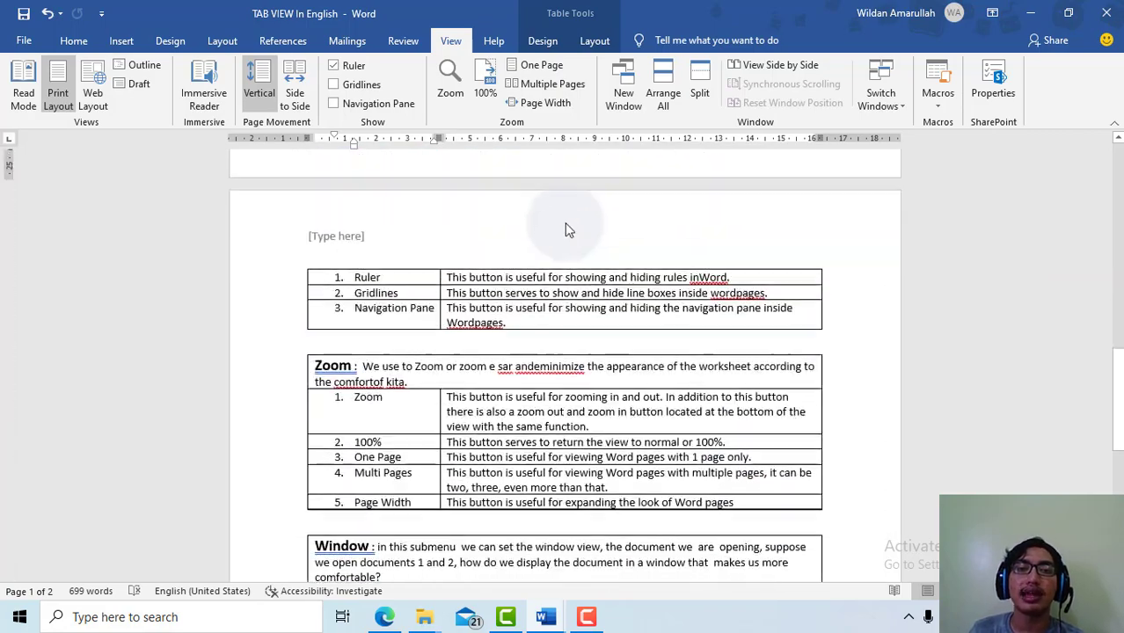
scroll(567, 229, "down", 4)
scroll(554, 220, "up", 5)
scroll(539, 209, "up", 5)
scroll(534, 213, "up", 5)
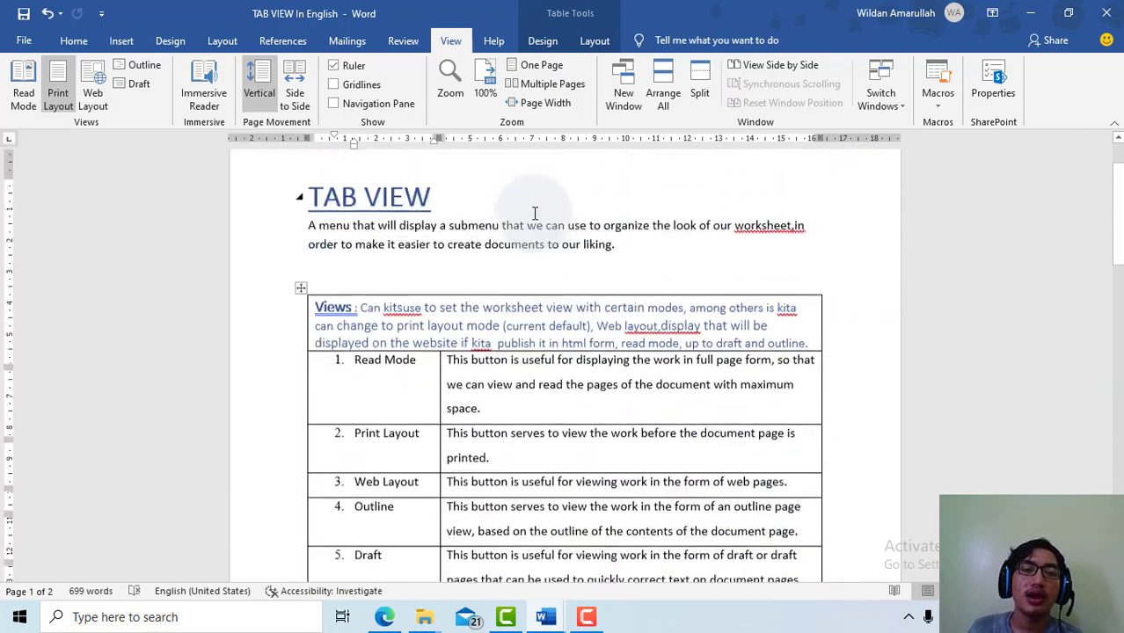
scroll(409, 183, "up", 2)
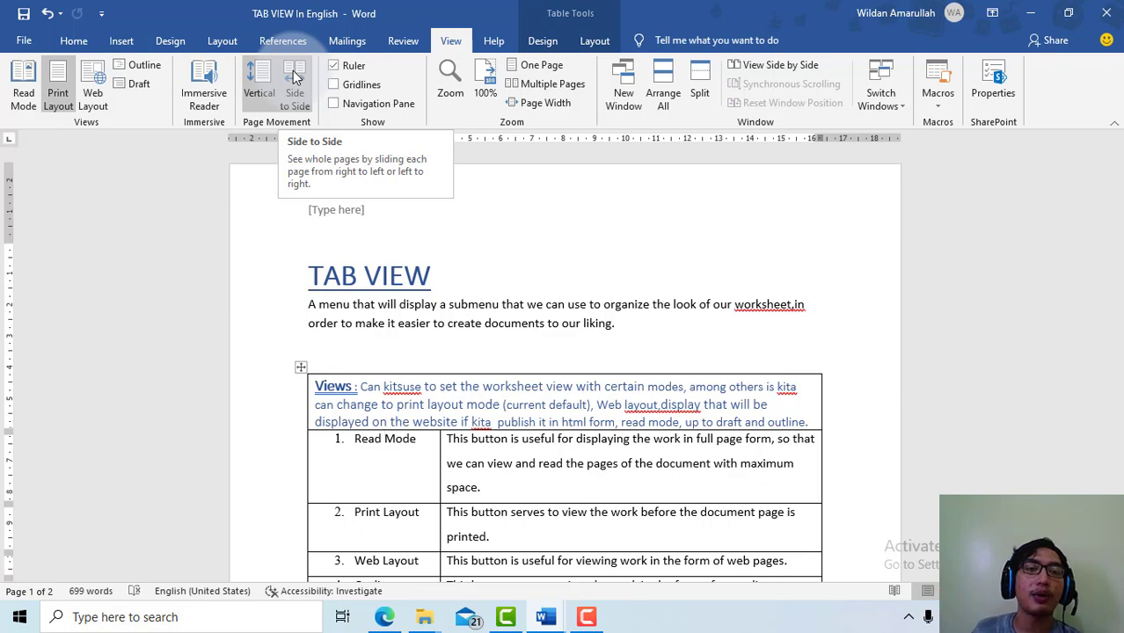
Step: Preview Side to Side paging, return to Vertical, and indent the TAB VIEW heading rightward
left_click(295, 79)
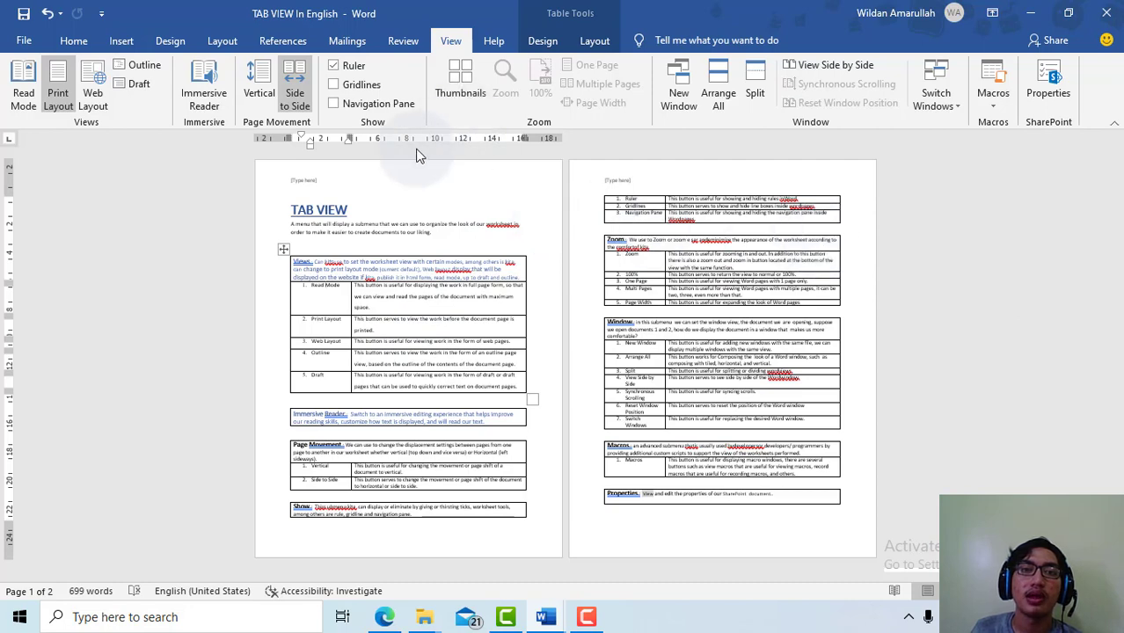
left_click(263, 92)
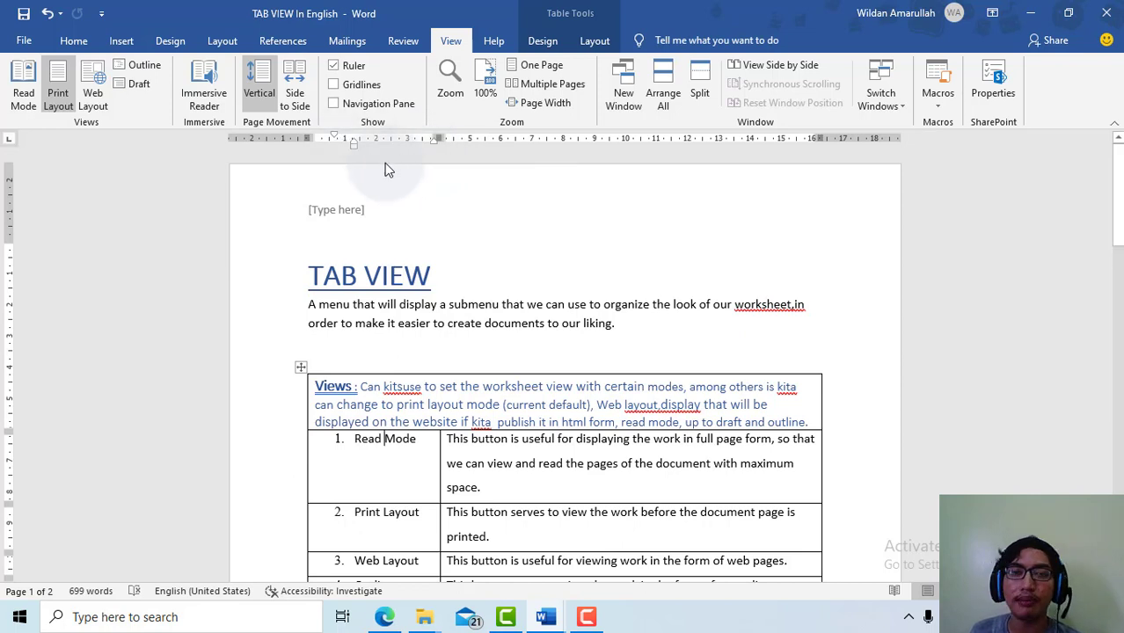
left_click(310, 278)
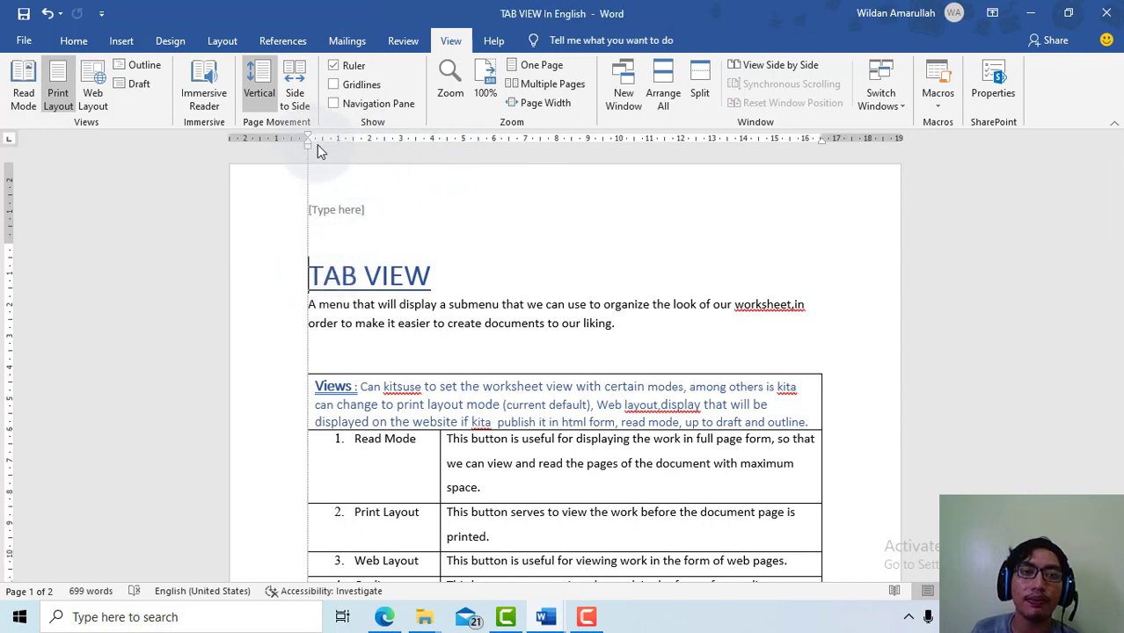
mouse_move(309, 145)
left_mouse_down()
mouse_move(486, 132)
mouse_move(404, 135)
left_mouse_up()
left_click(533, 279)
Step: Nudge the TAB VIEW heading's indent marker right, then hide and reshow the ruler
left_click(416, 211)
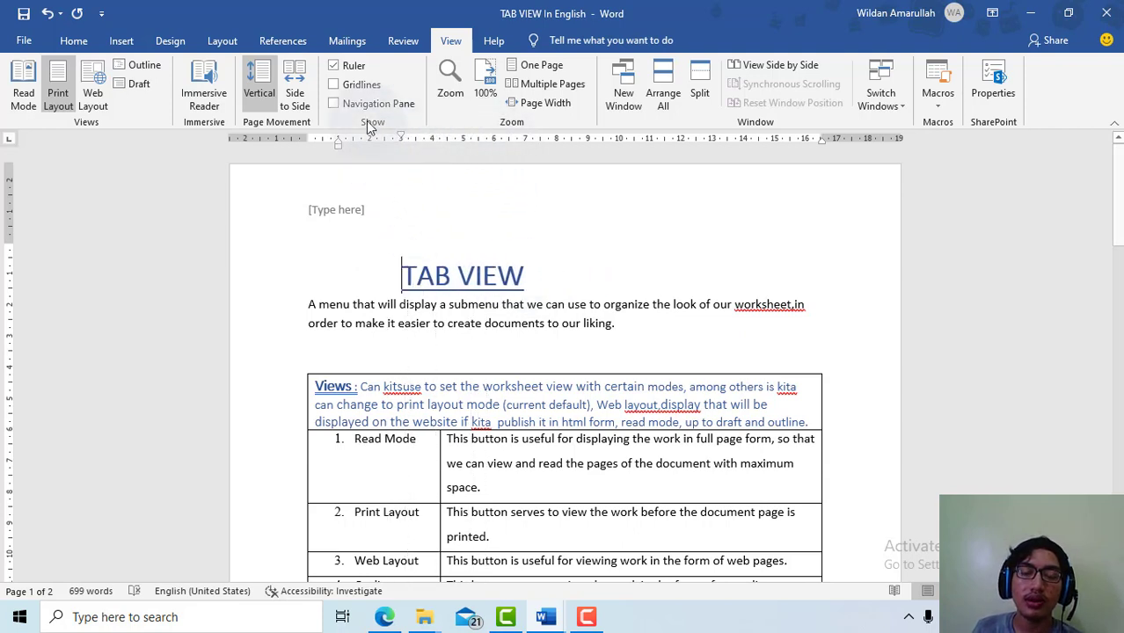
left_click(338, 71)
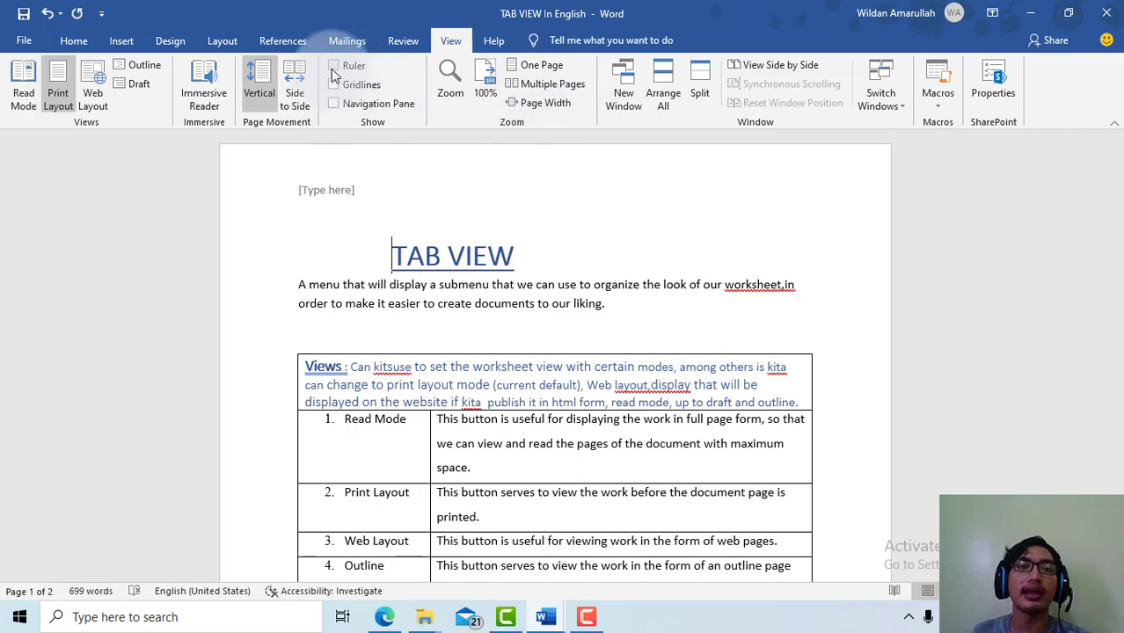
left_click(332, 67)
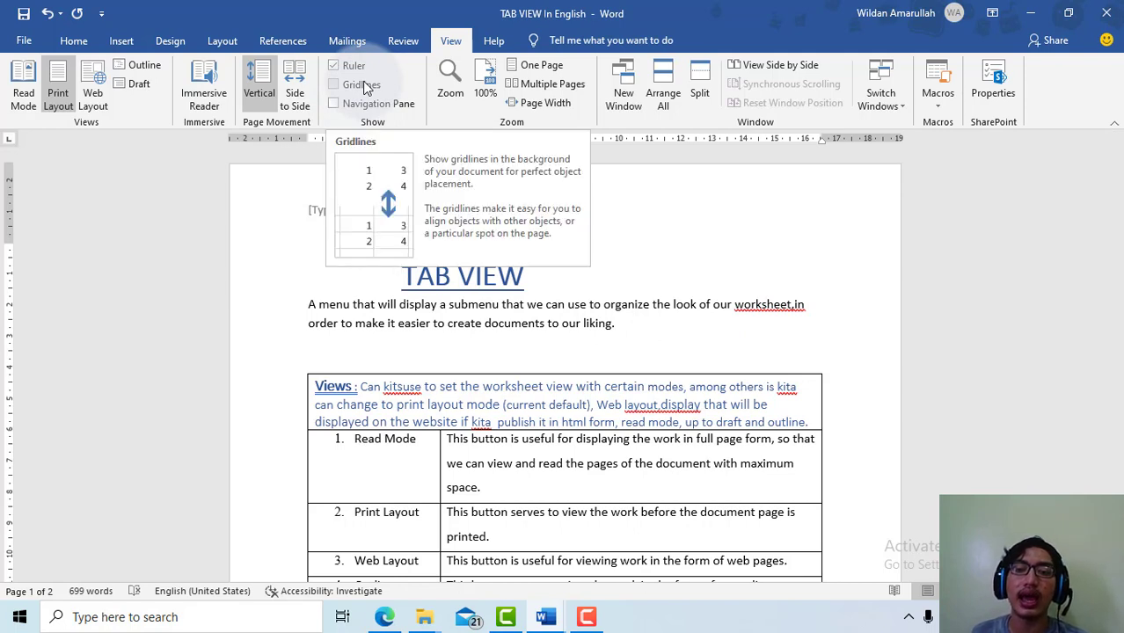
Step: Show gridlines, select the text from 'display' through 'easier to', then hide gridlines again
left_click(335, 84)
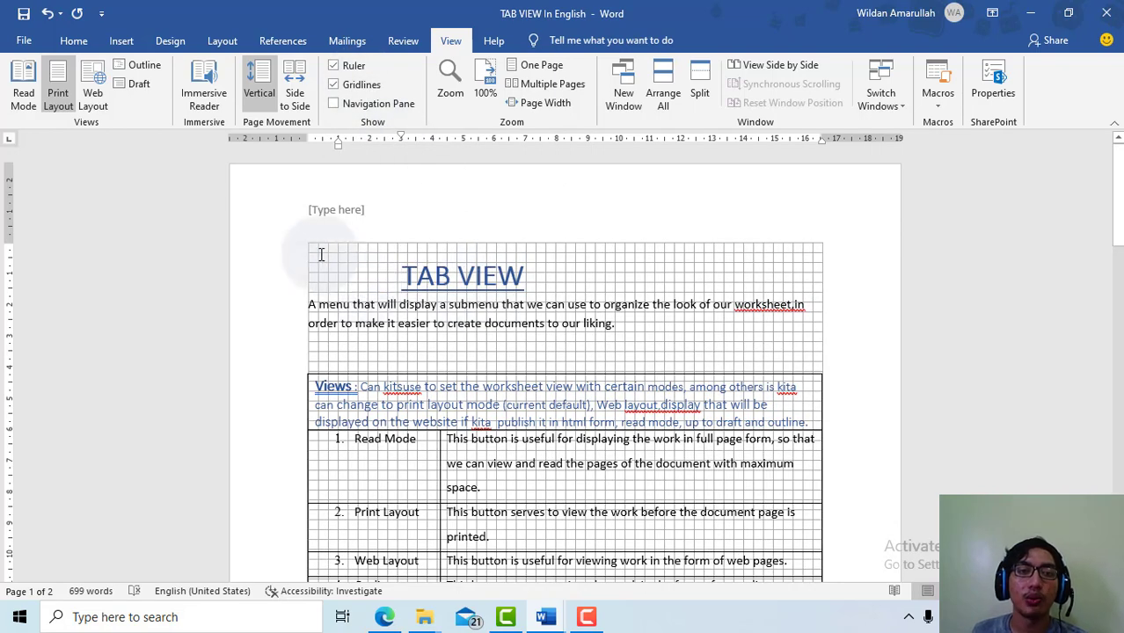
scroll(504, 249, "down", 2)
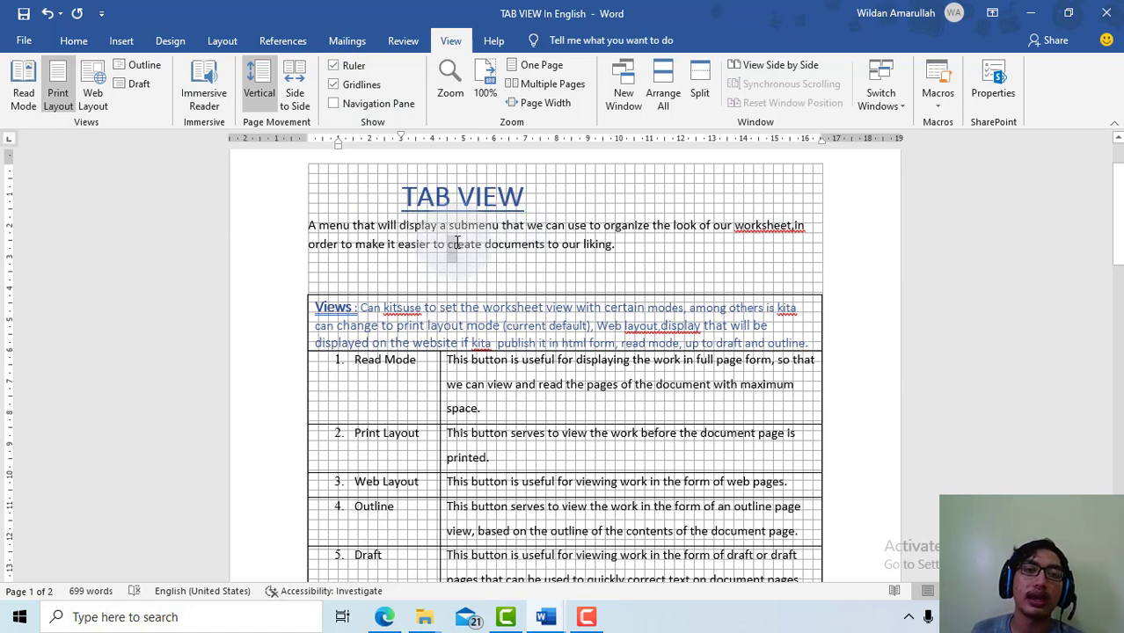
left_click_drag(456, 246, 420, 226)
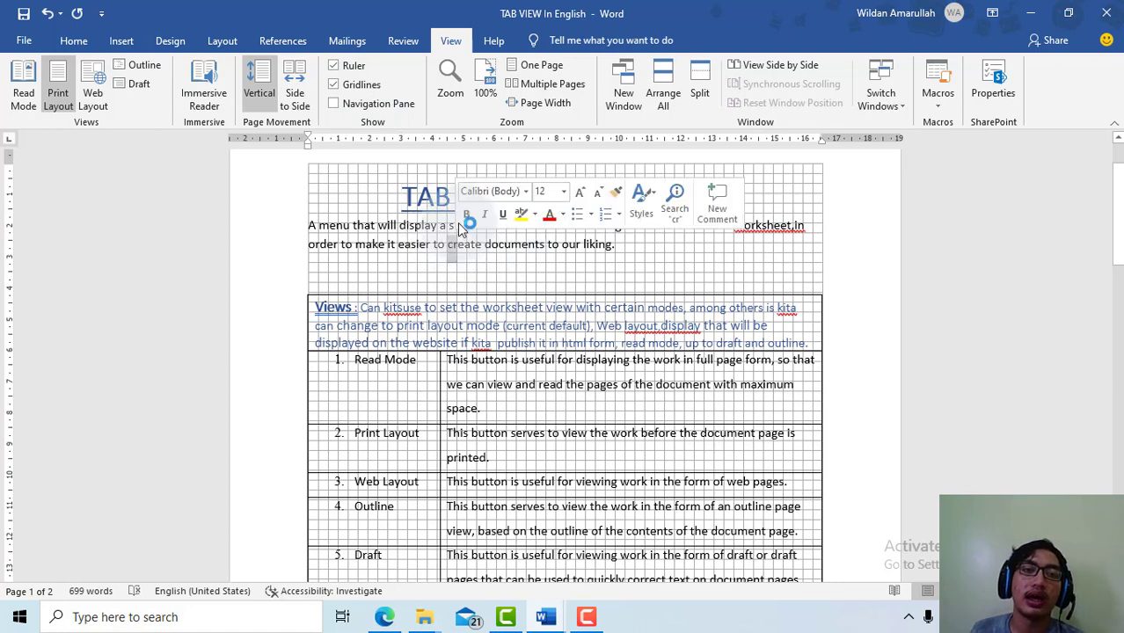
left_click(415, 246)
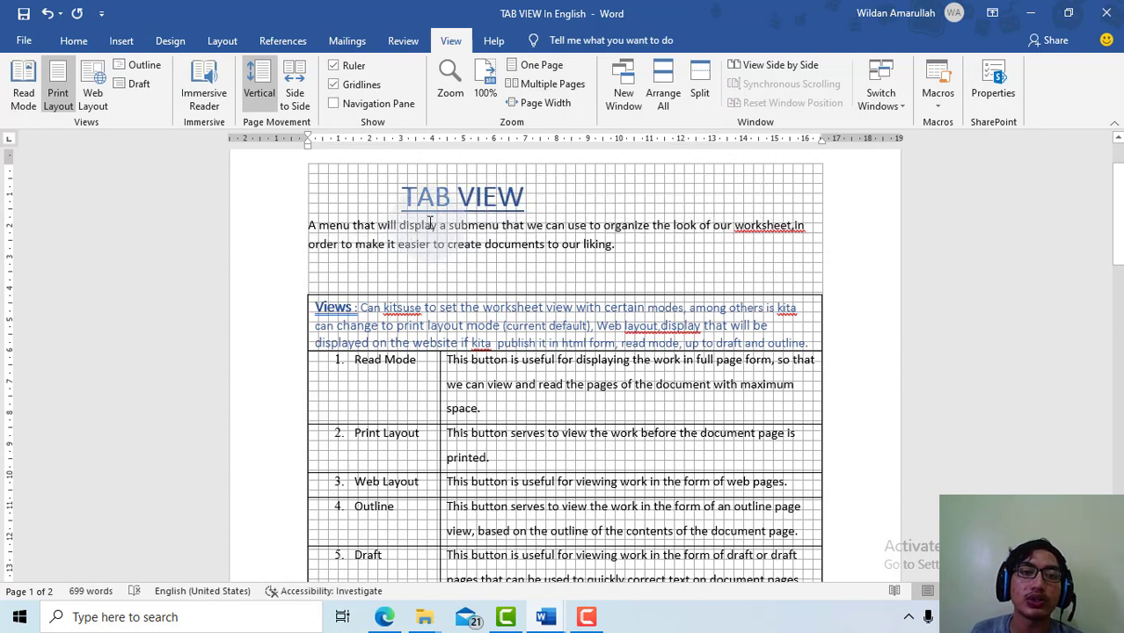
left_click_drag(445, 244, 400, 226)
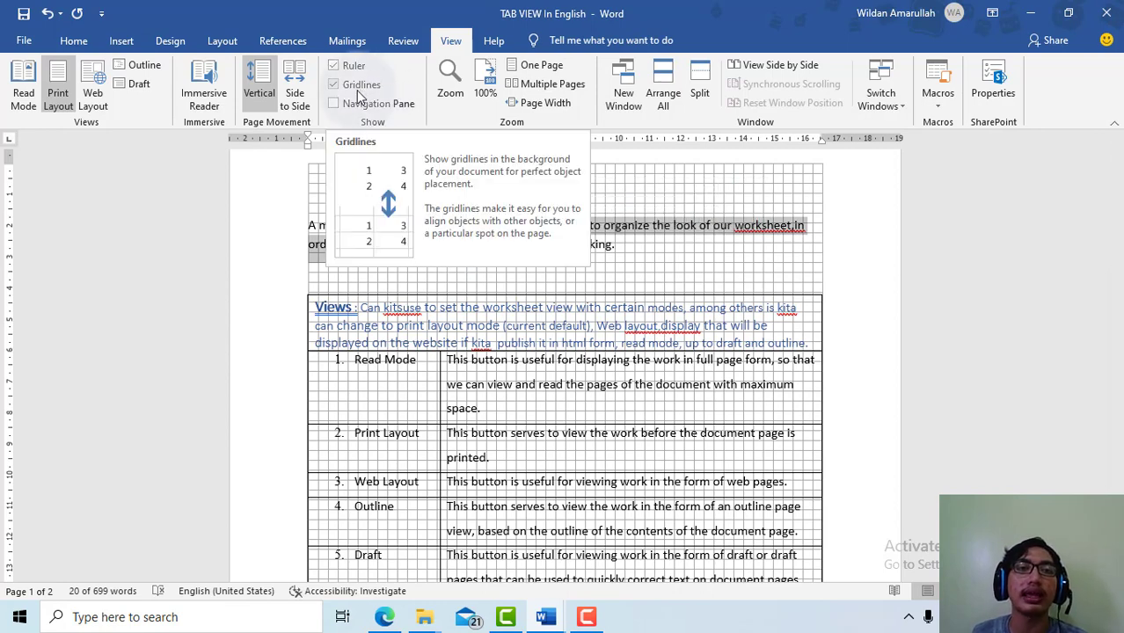
left_click(357, 88)
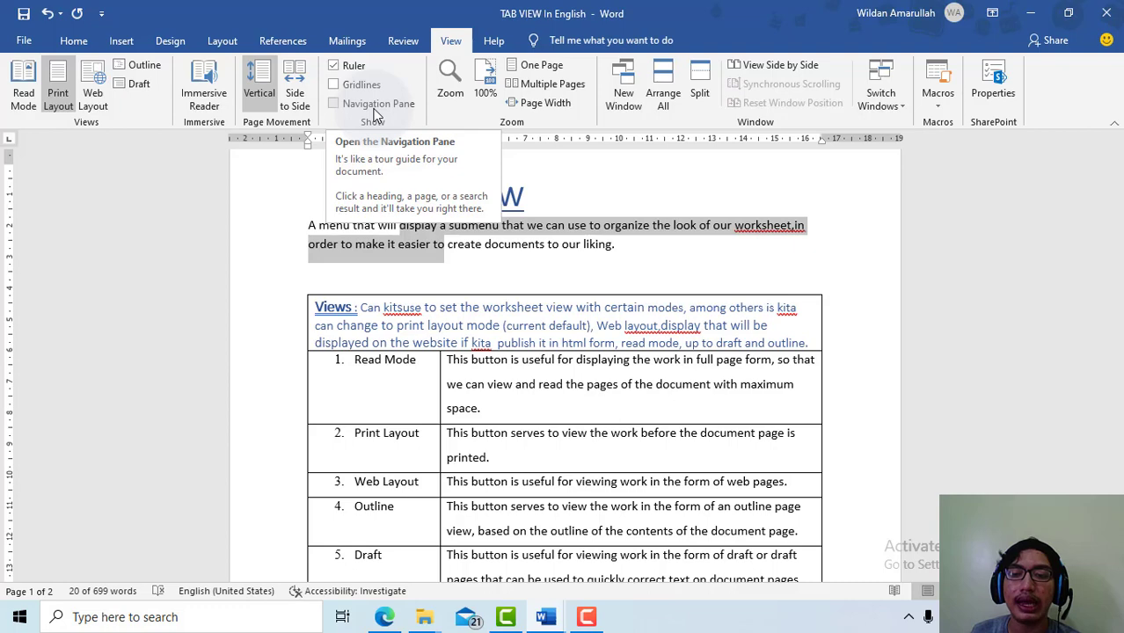
Step: Open the Navigation pane, view its Headings, Pages and Results lists, then close it
left_click(374, 106)
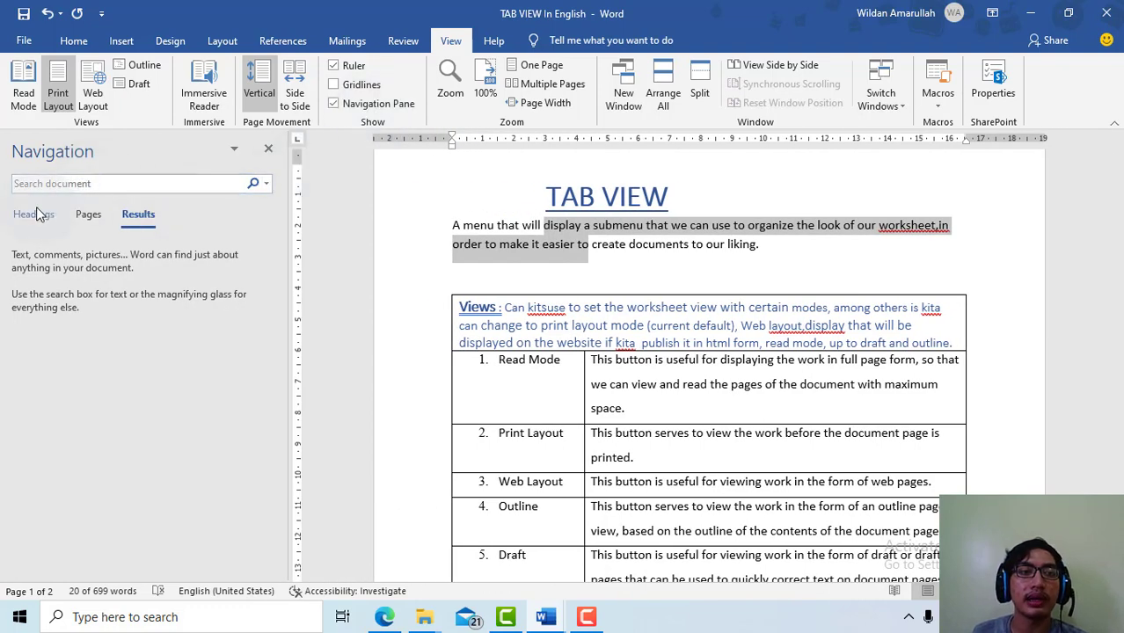
left_click(36, 211)
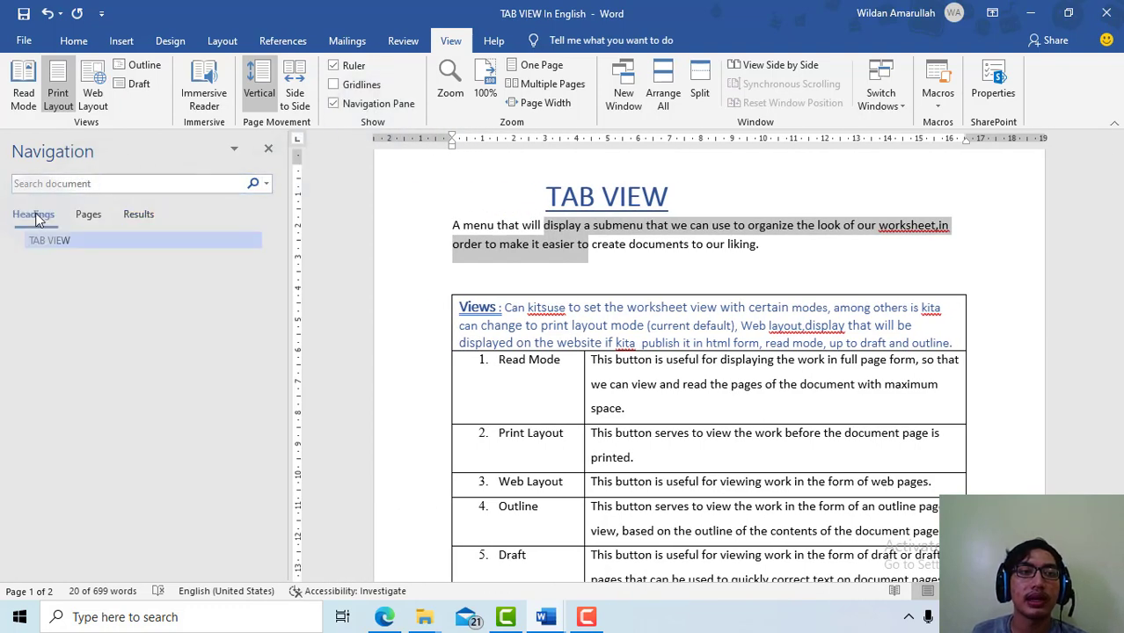
left_click(104, 214)
left_click(136, 213)
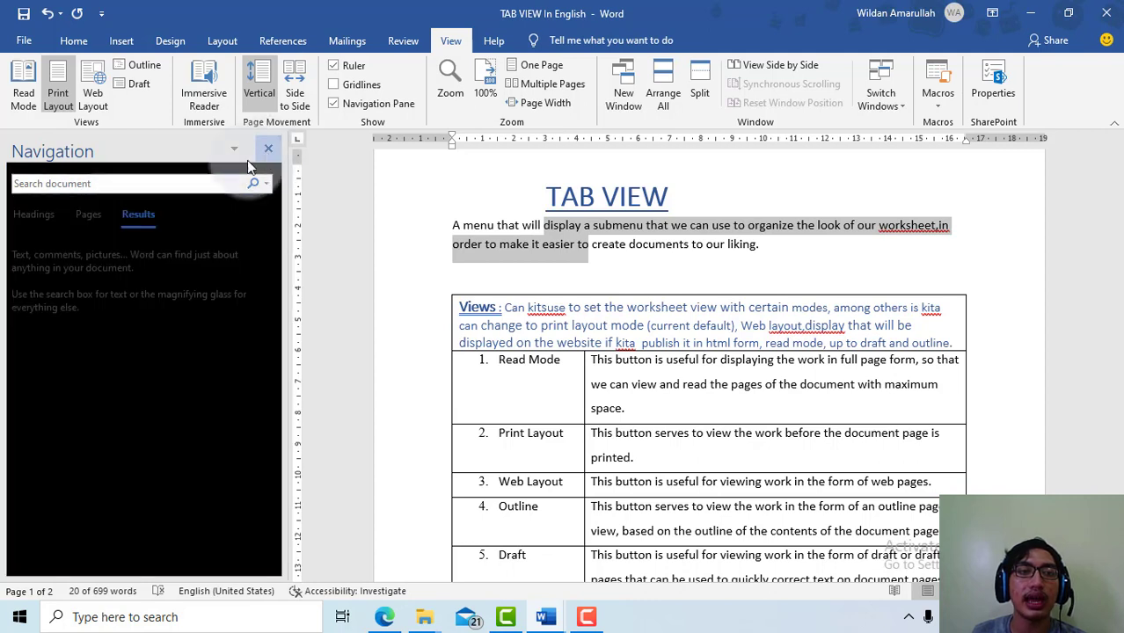
left_click(268, 147)
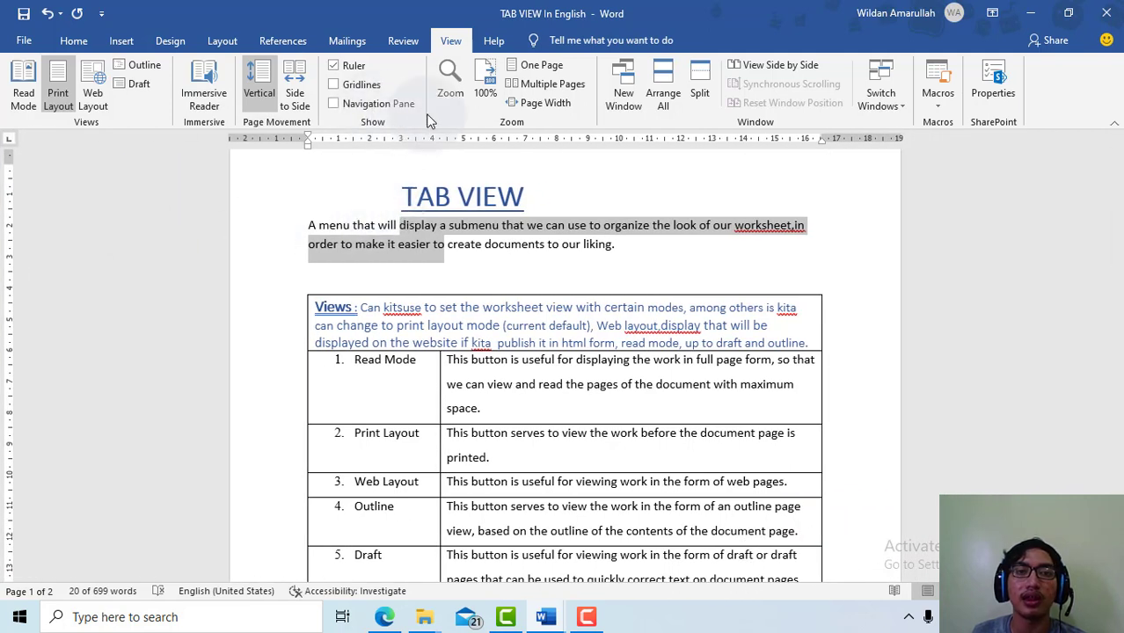
Step: Return to the View tab and scroll through the TAB VIEW document
scroll(460, 124, "down", 1)
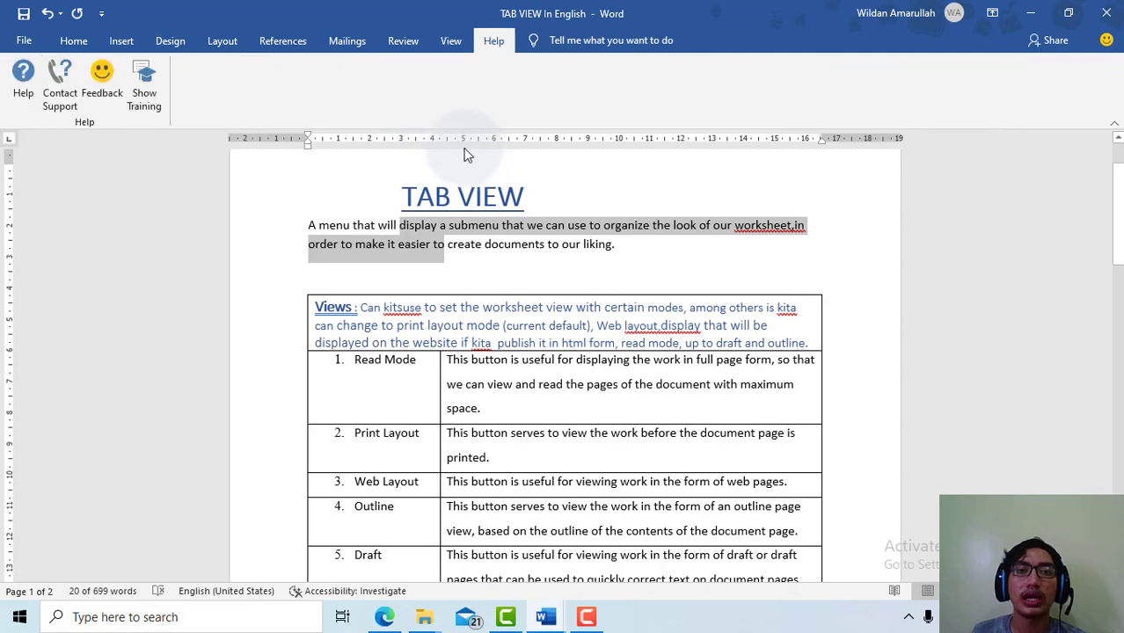
left_click(448, 44)
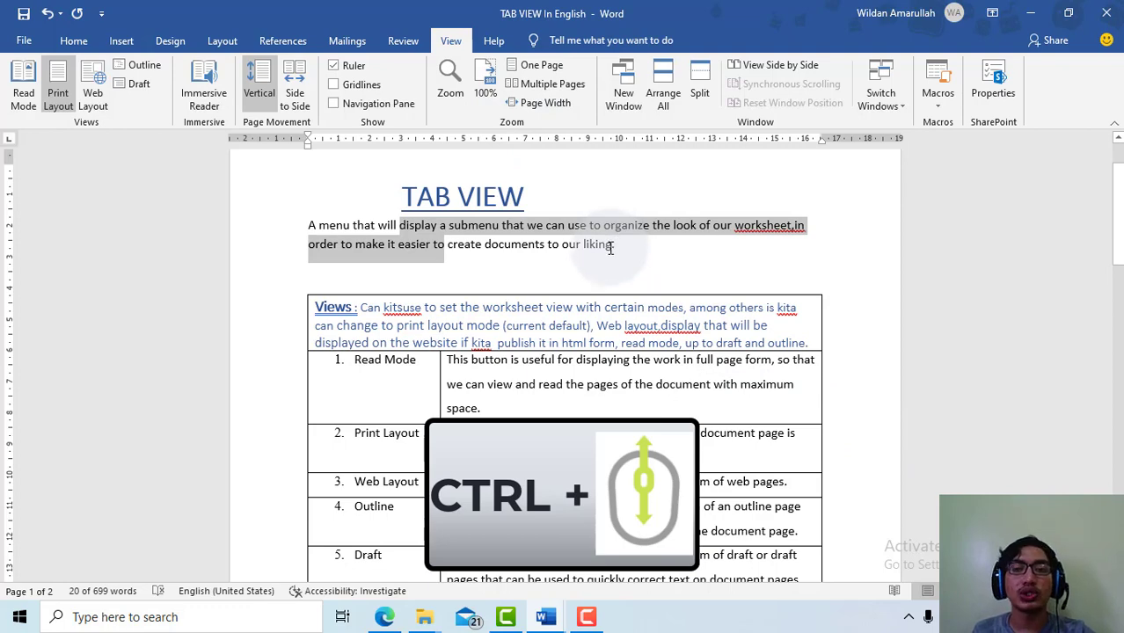
scroll(611, 247, "down", 1)
scroll(610, 247, "down", 1)
scroll(610, 247, "up", 1)
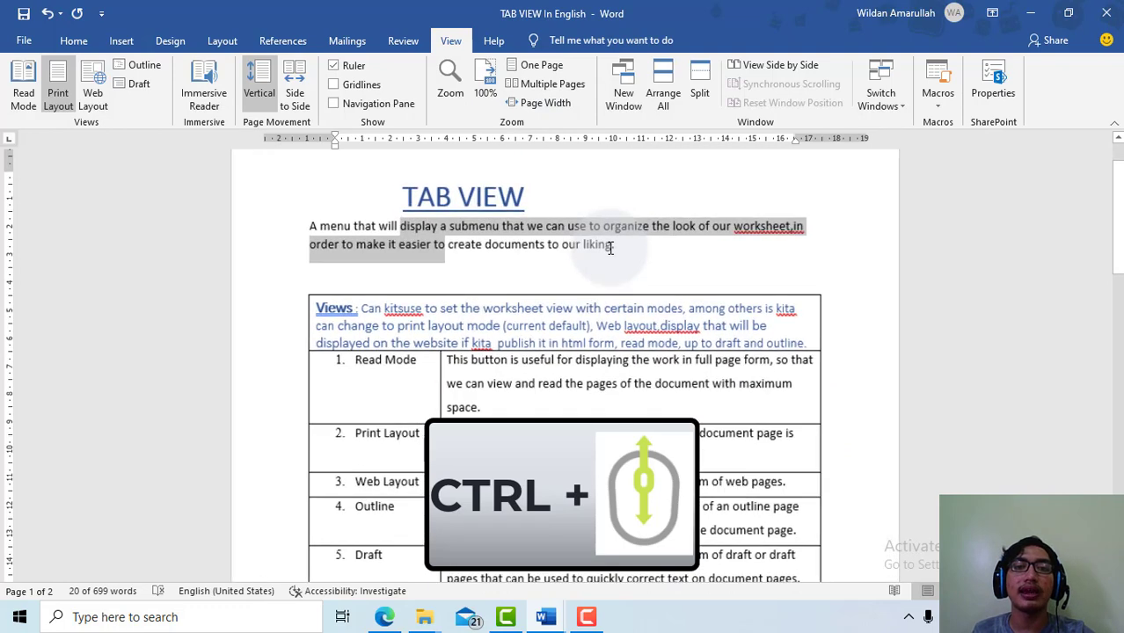
scroll(610, 247, "up", 1)
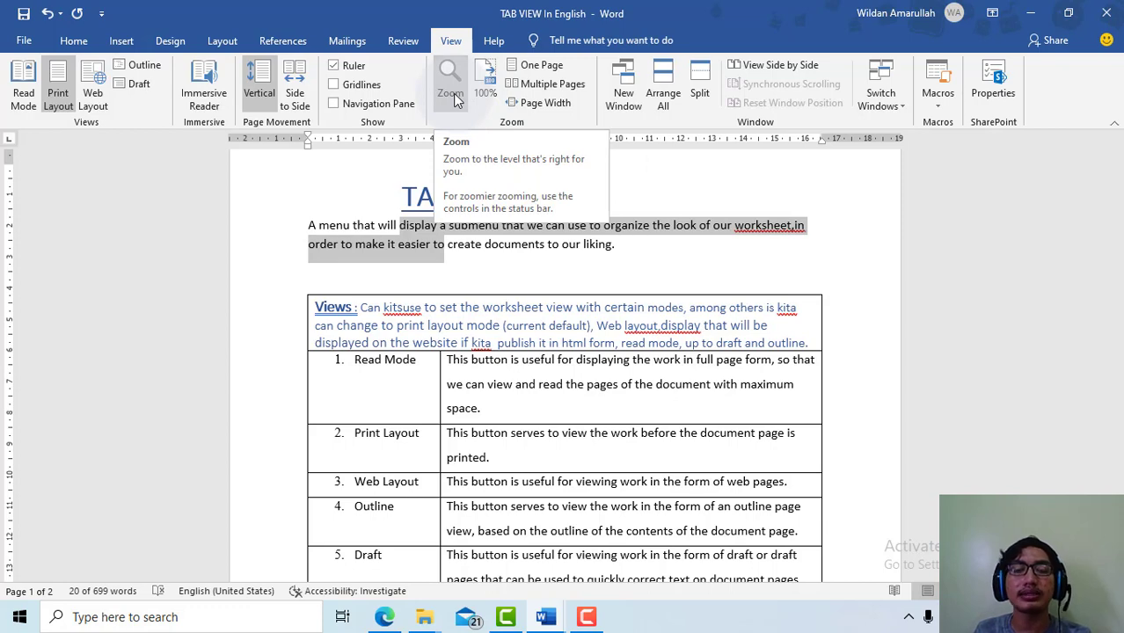
Step: In the Zoom dialog, preview 200% and 75%, then apply 200% zoom
left_click(450, 88)
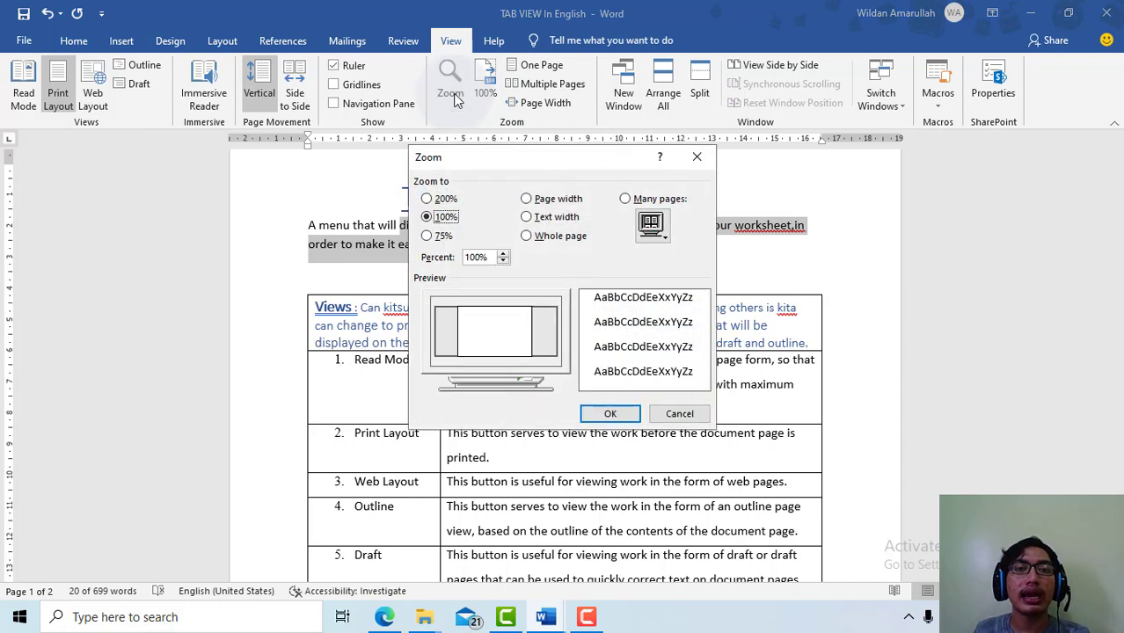
left_click_drag(495, 162, 393, 131)
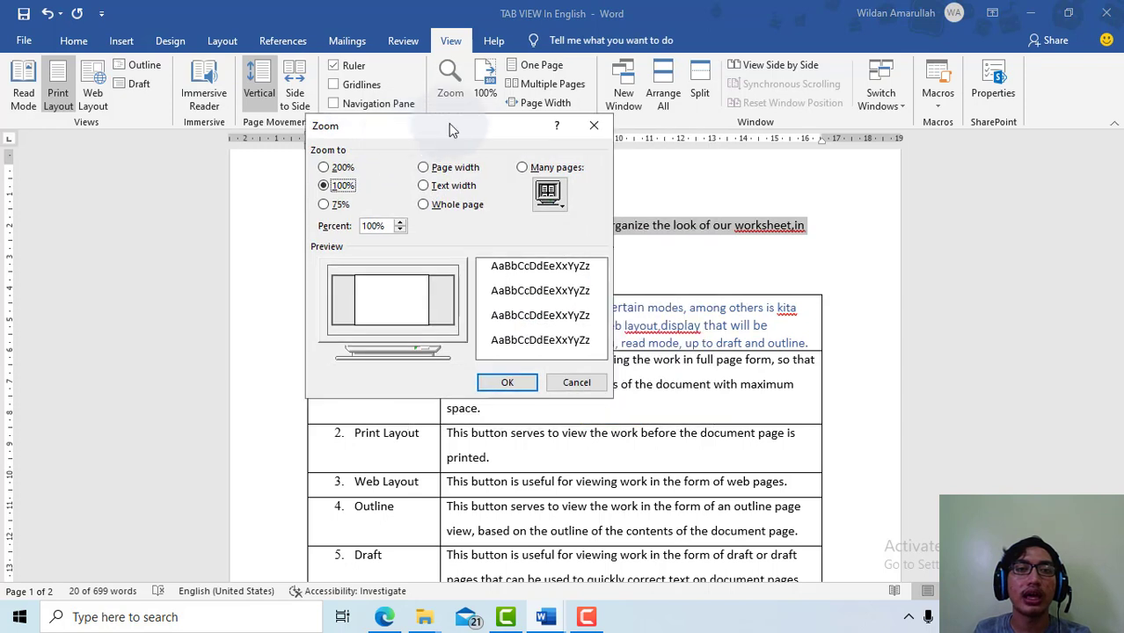
left_click(327, 168)
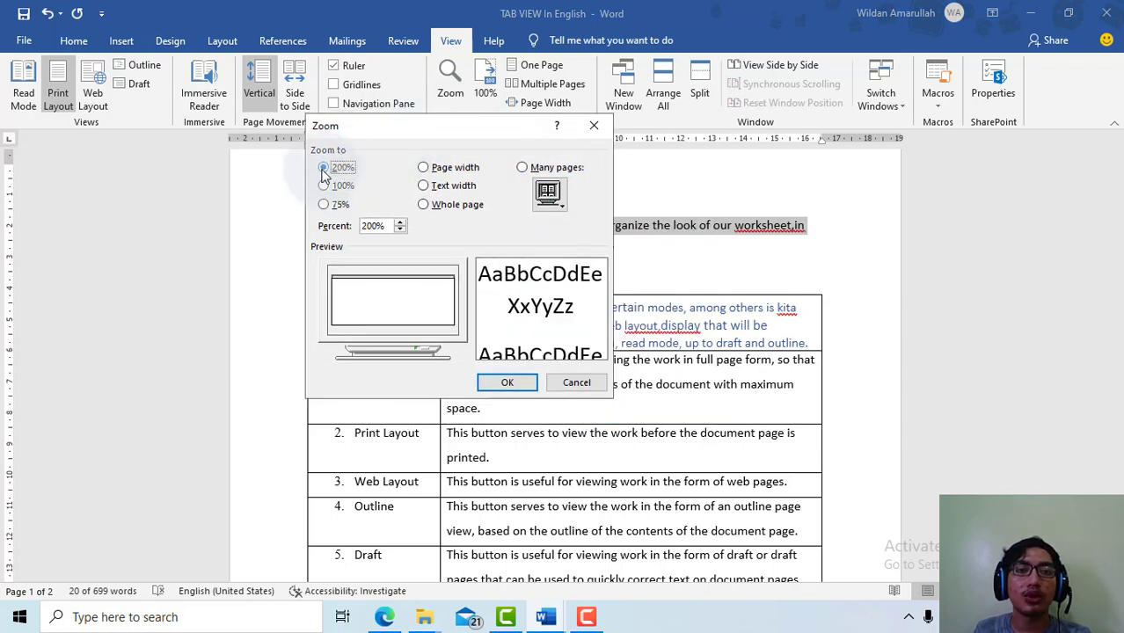
left_click(325, 186)
left_click(323, 204)
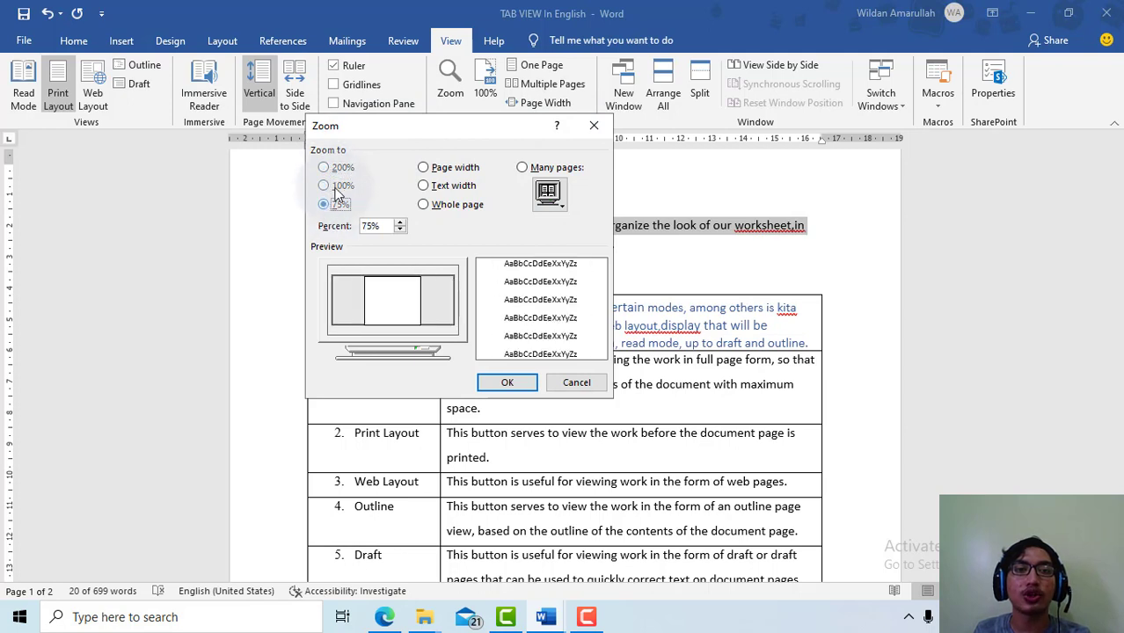
left_click(324, 185)
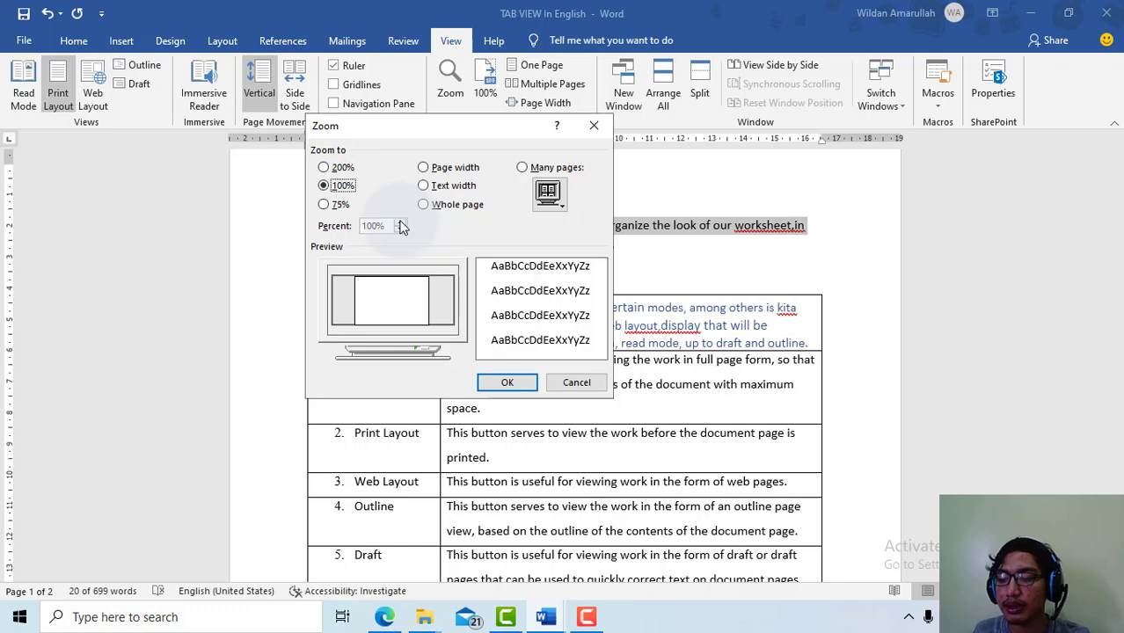
left_click(327, 167)
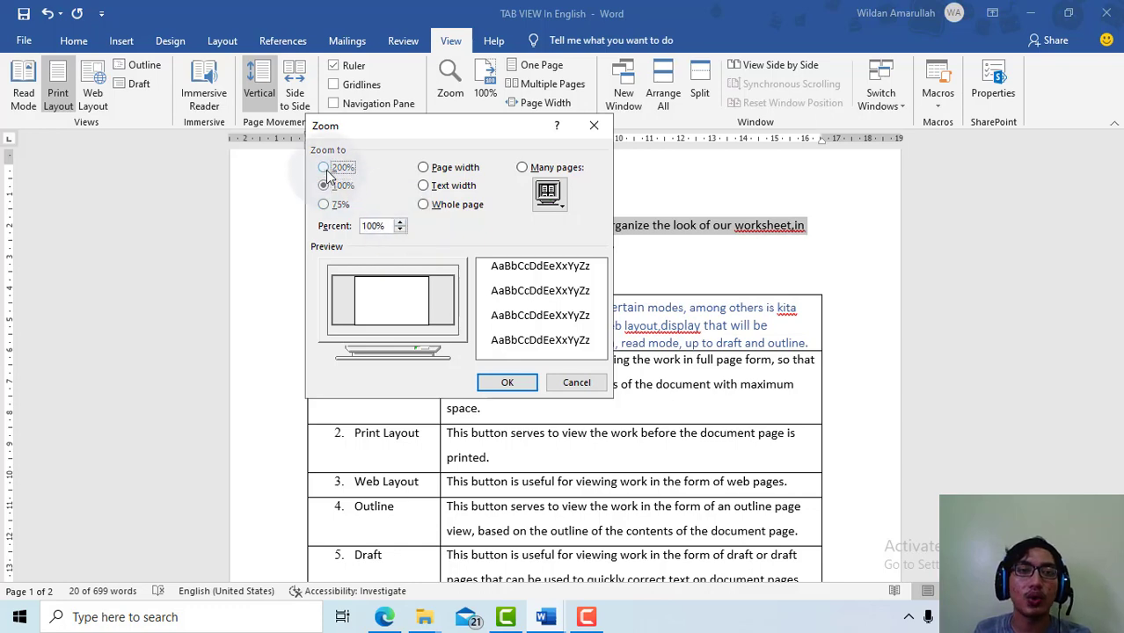
left_click(505, 382)
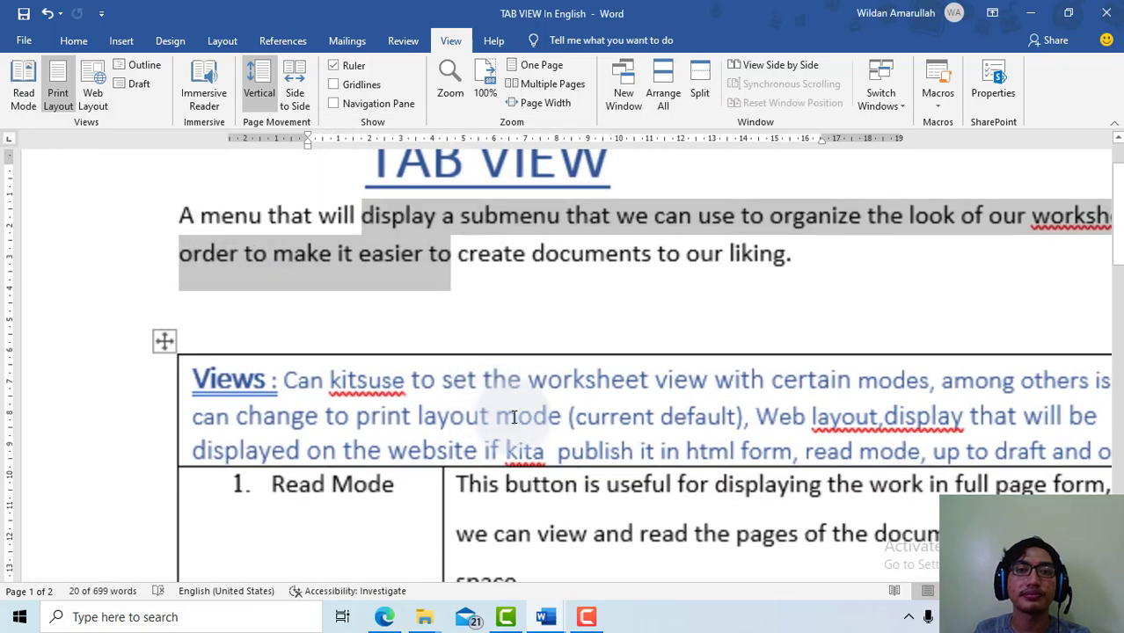
scroll(457, 201, "up", 3)
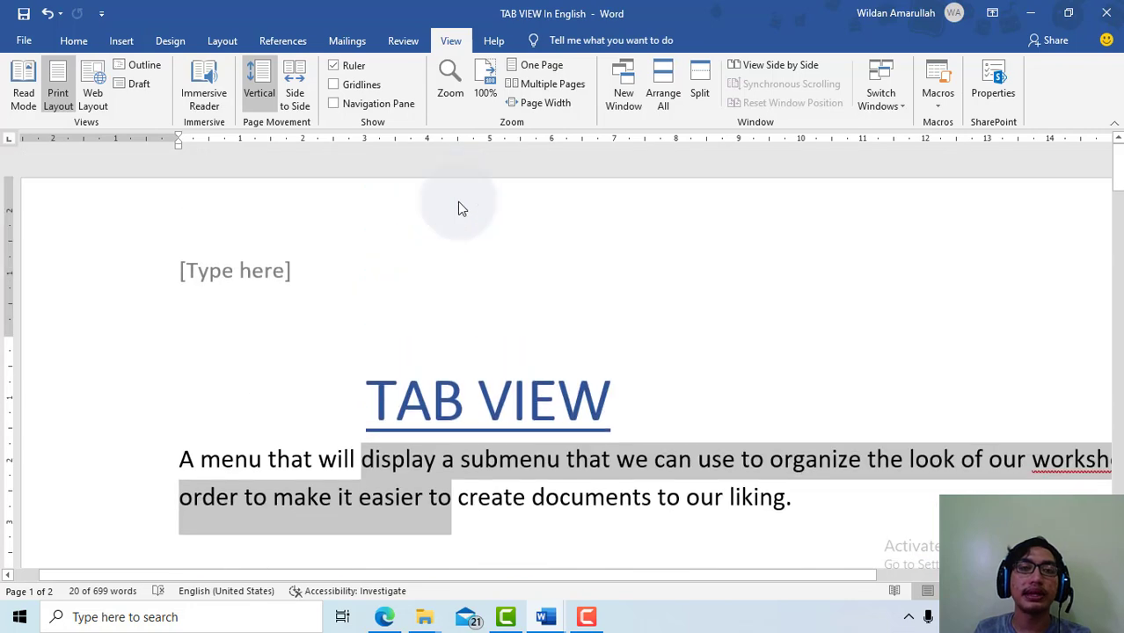
scroll(455, 212, "down", 2)
scroll(453, 213, "down", 7)
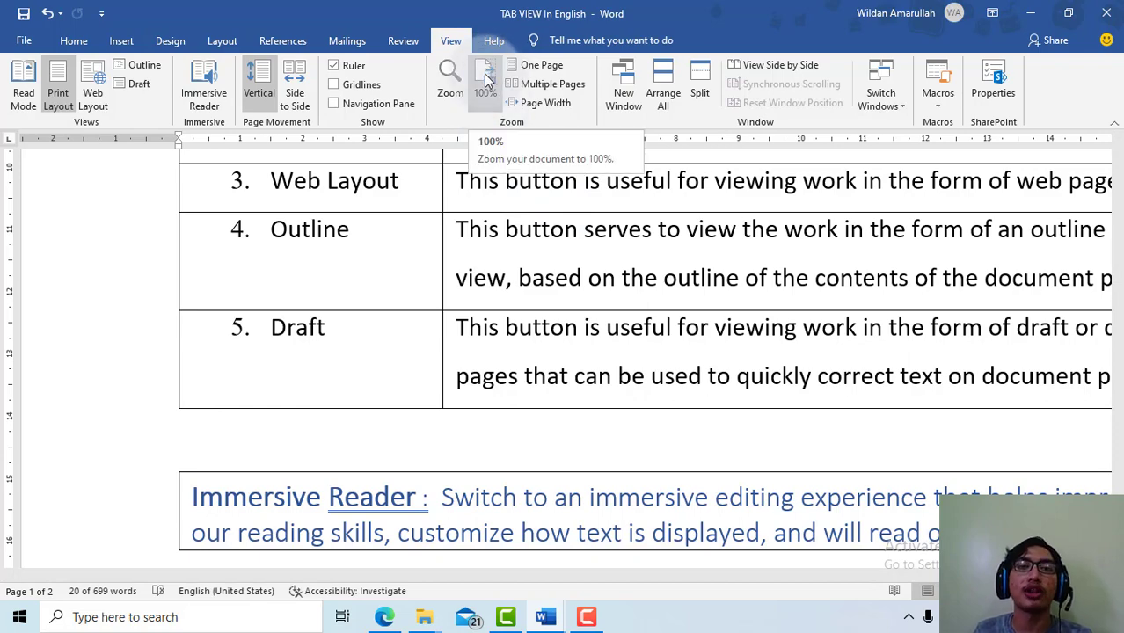
Step: Reset zoom to 100%, then switch to One Page to fit the first page
left_click(487, 81)
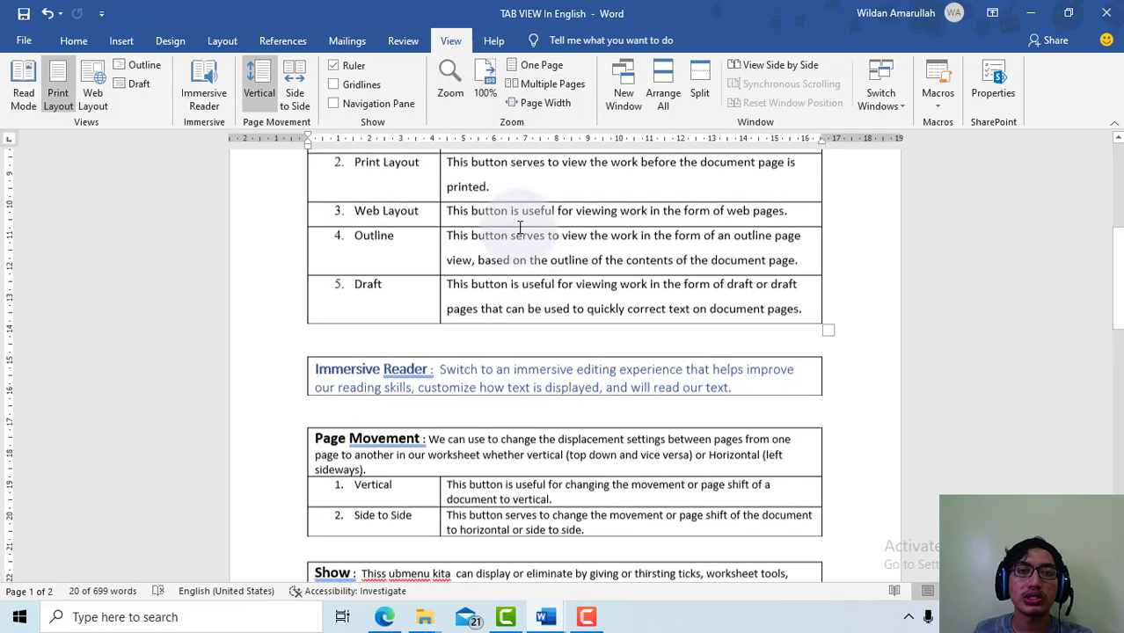
scroll(520, 227, "up", 3)
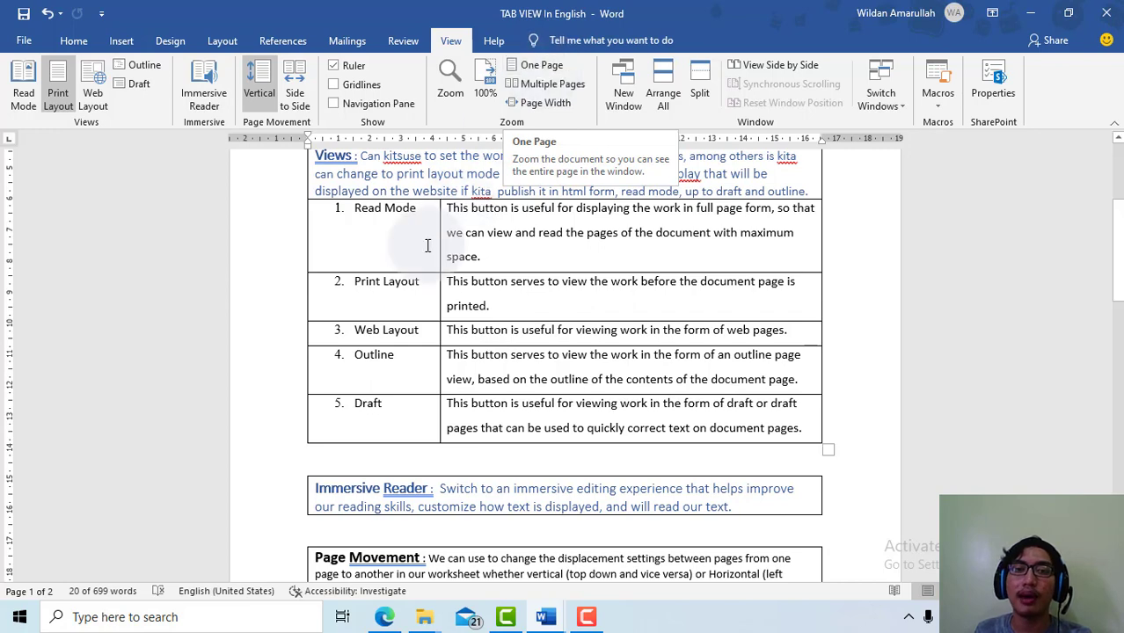
scroll(371, 243, "up", 3)
scroll(353, 229, "down", 1)
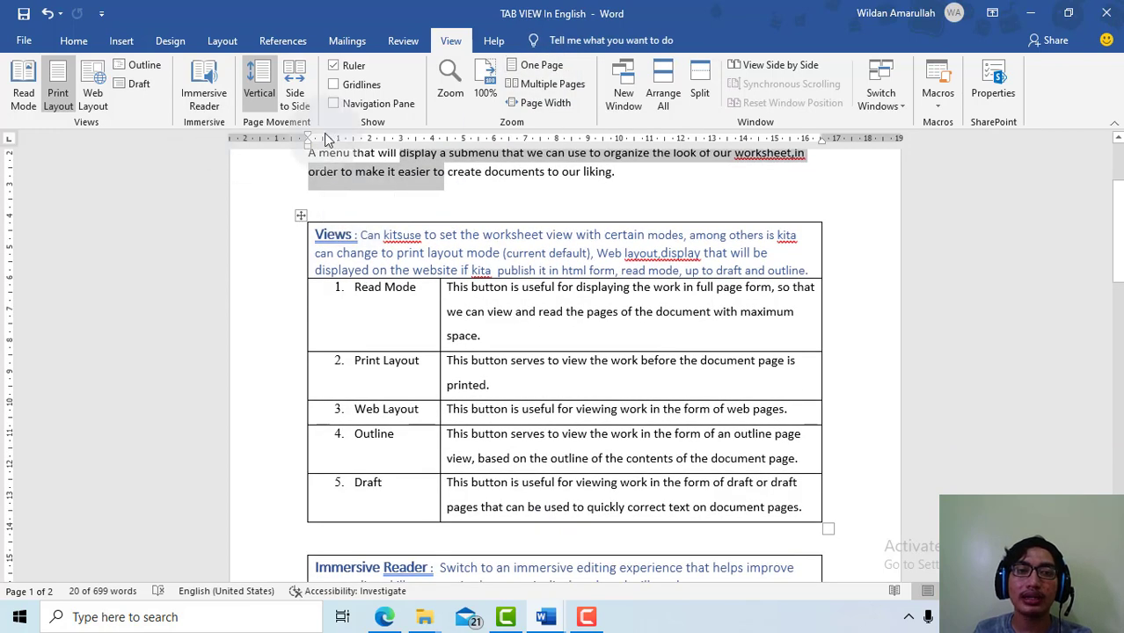
scroll(460, 201, "up", 1)
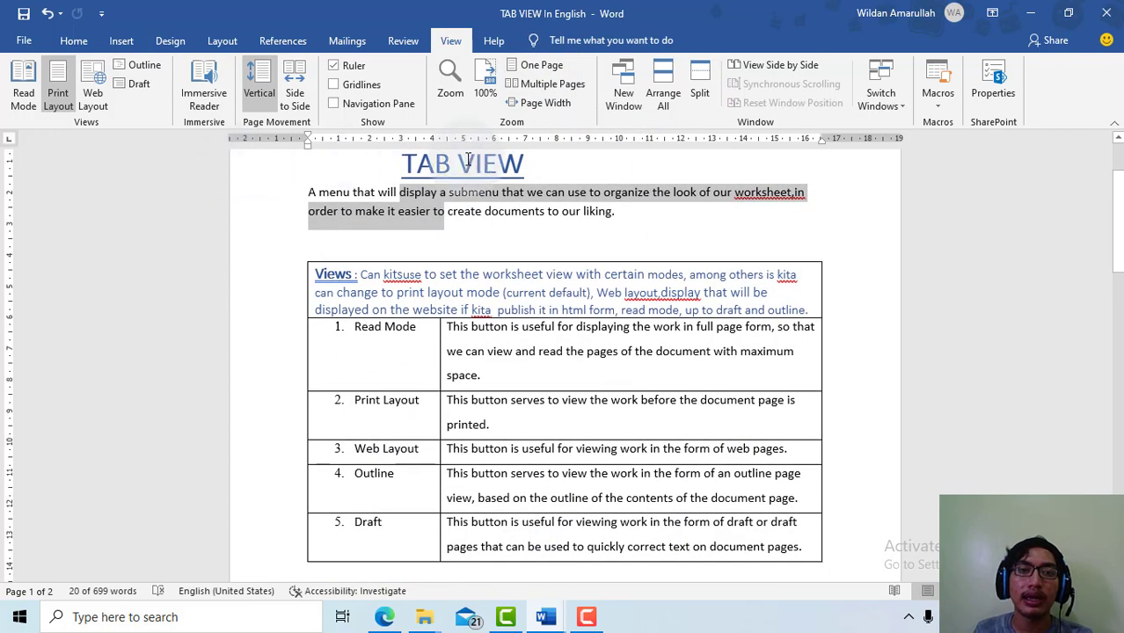
scroll(207, 539, "up", 1)
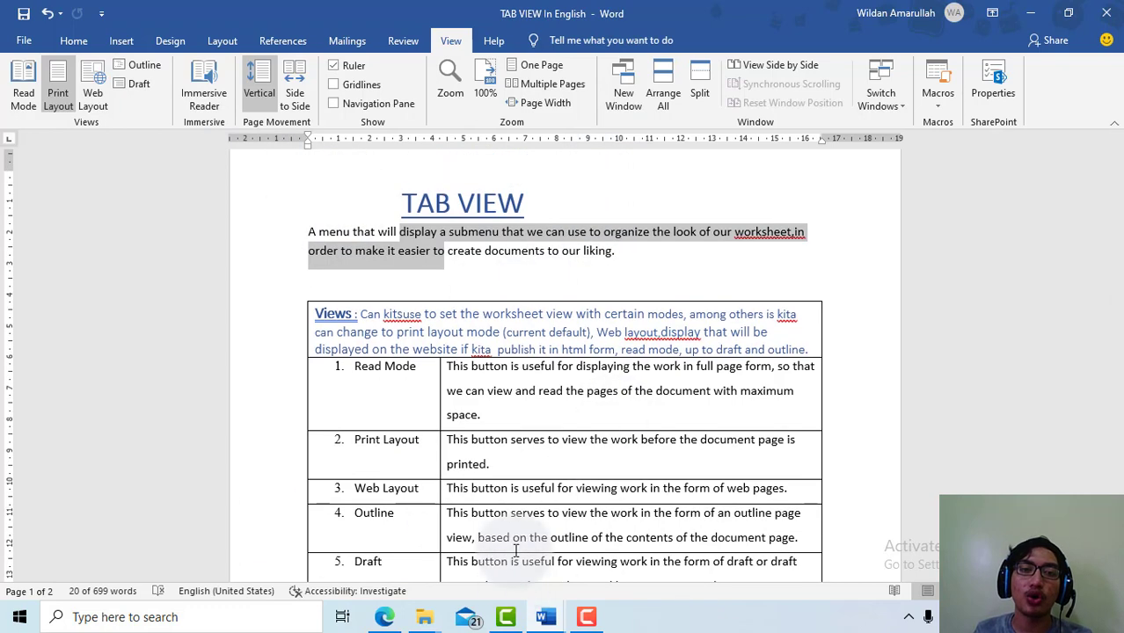
left_click(560, 70)
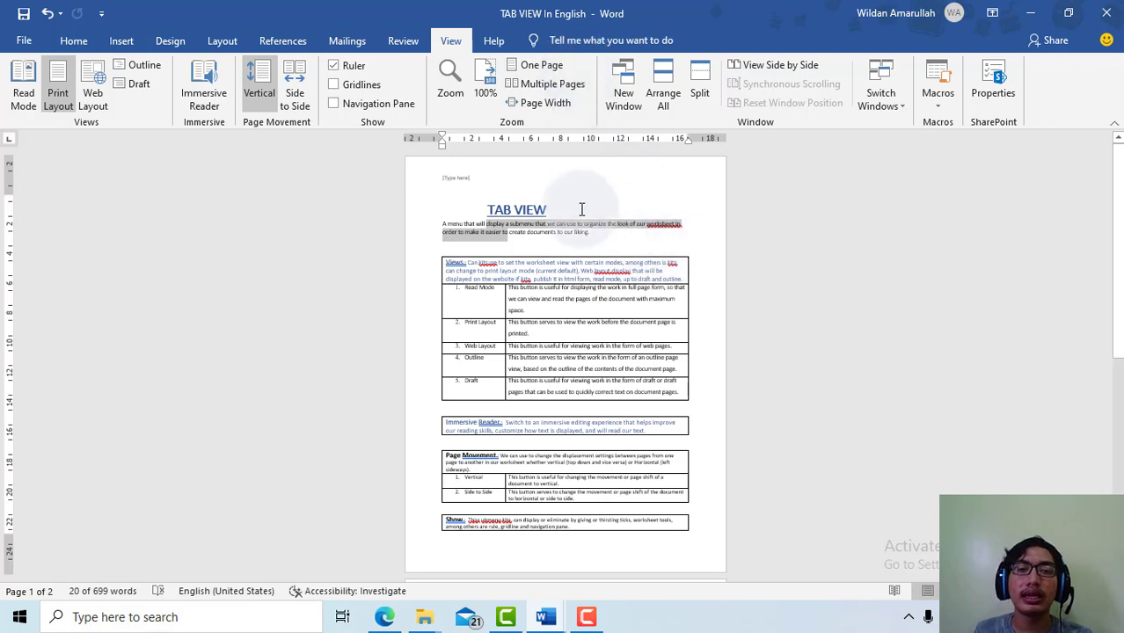
Step: Switch the zoom to Multiple Pages, then Page Width, then back to 100%
left_click(558, 86)
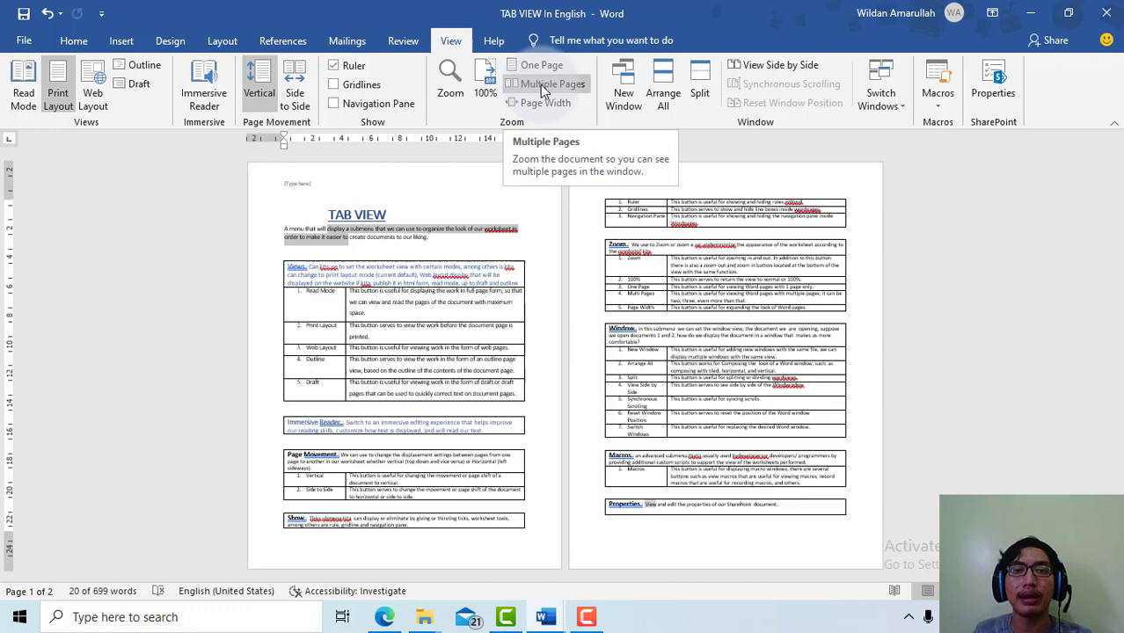
left_click(546, 102)
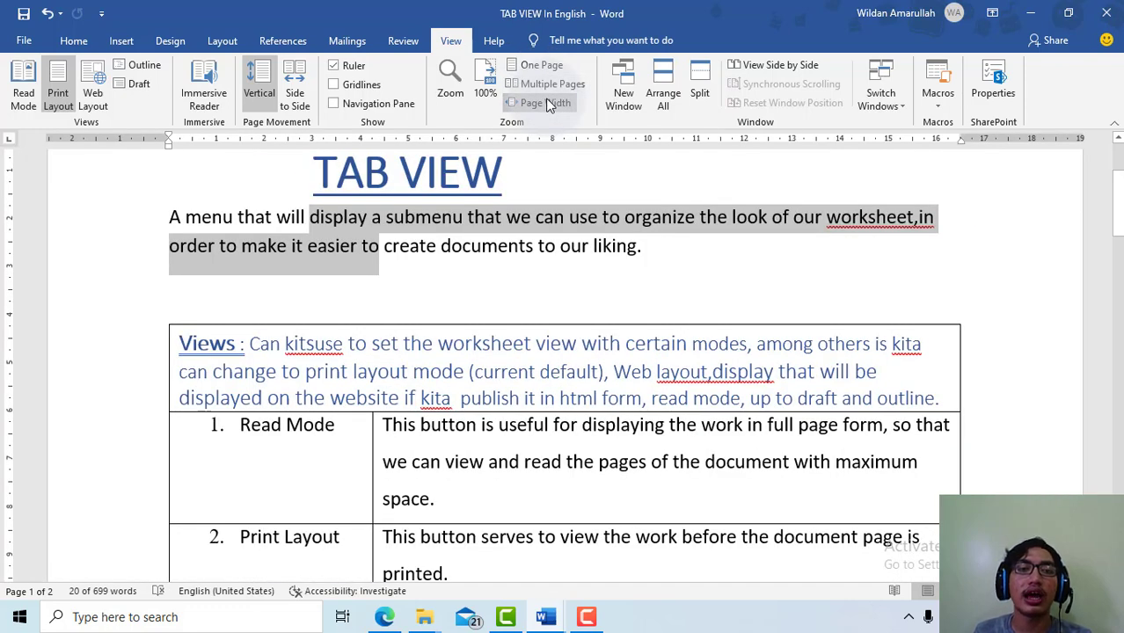
left_click(482, 79)
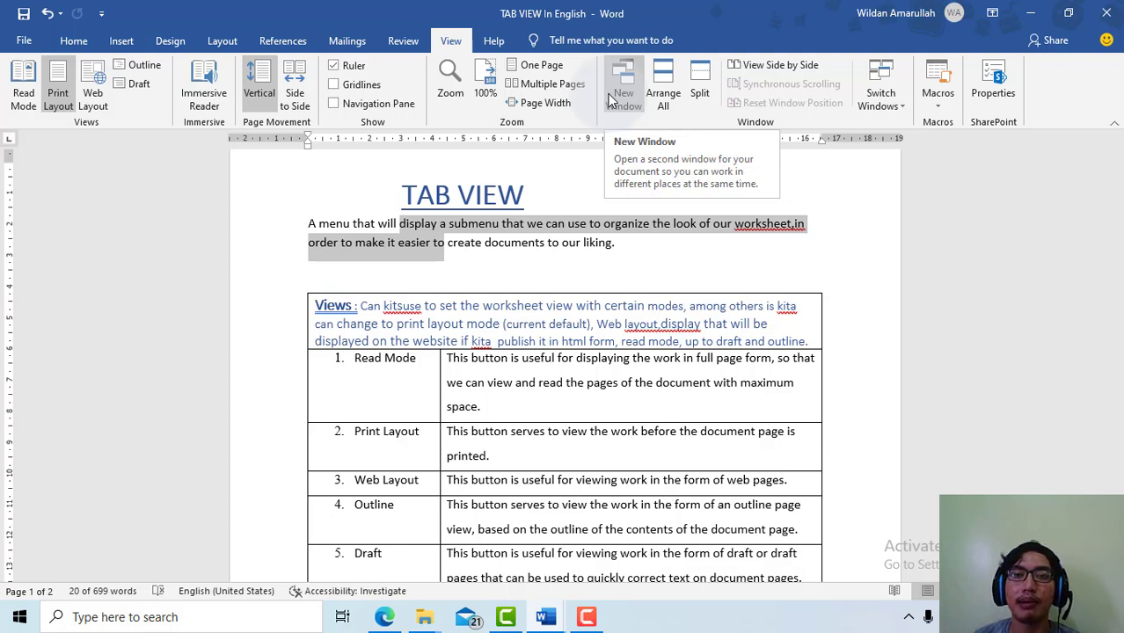
Step: Deselect the paragraph, open a New Window of the document, then switch back to TAB VIEW In English:1
left_click(407, 191)
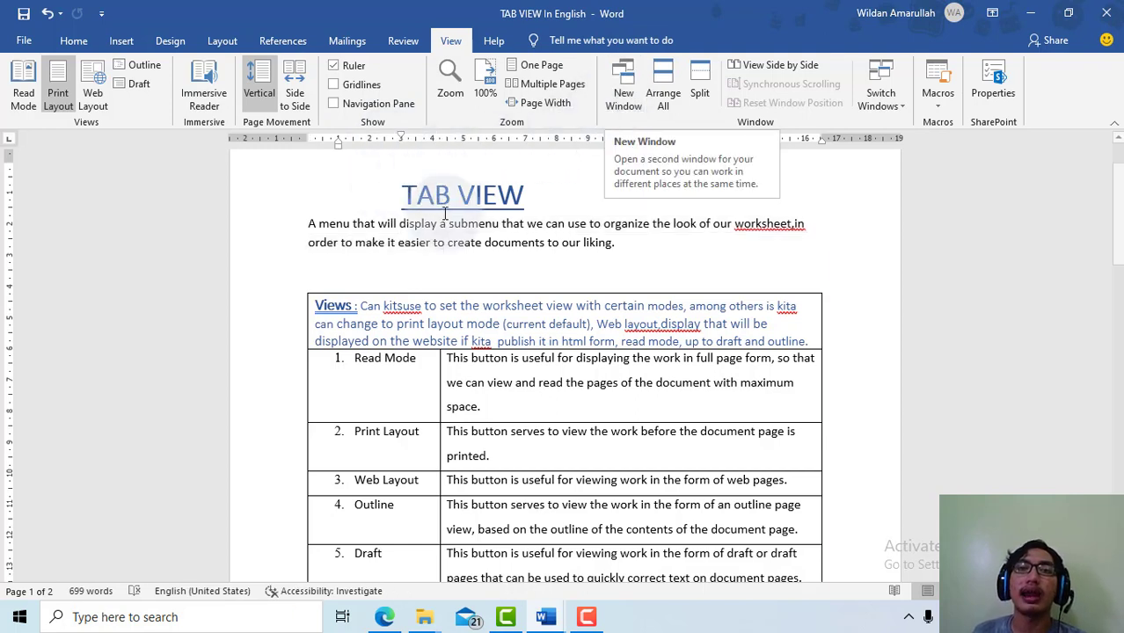
scroll(397, 193, "up", 2)
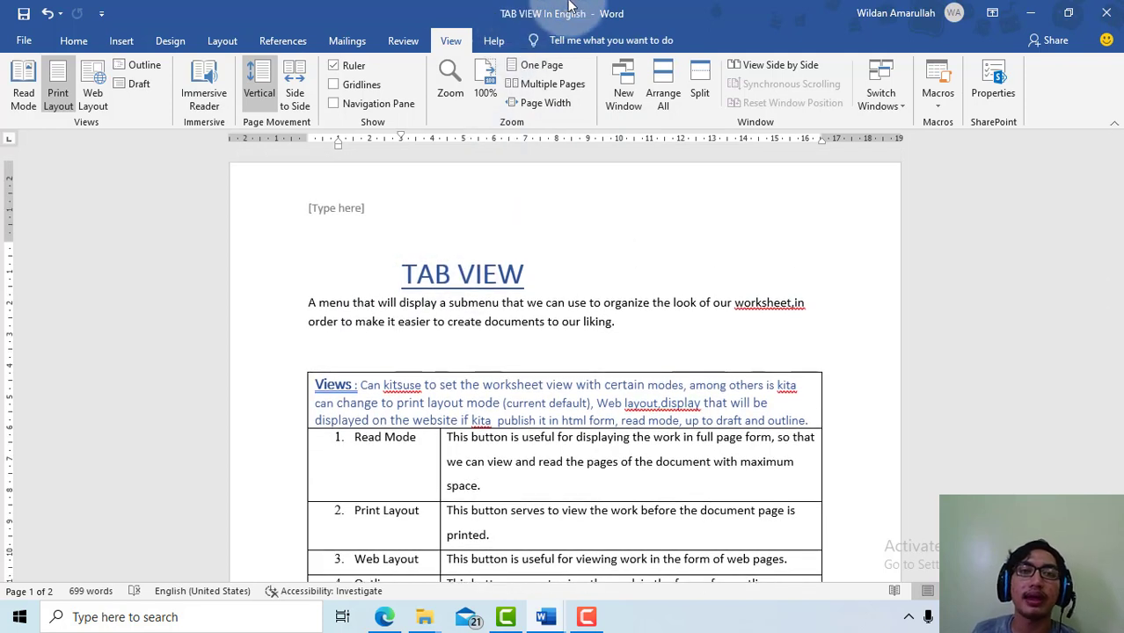
left_click(618, 95)
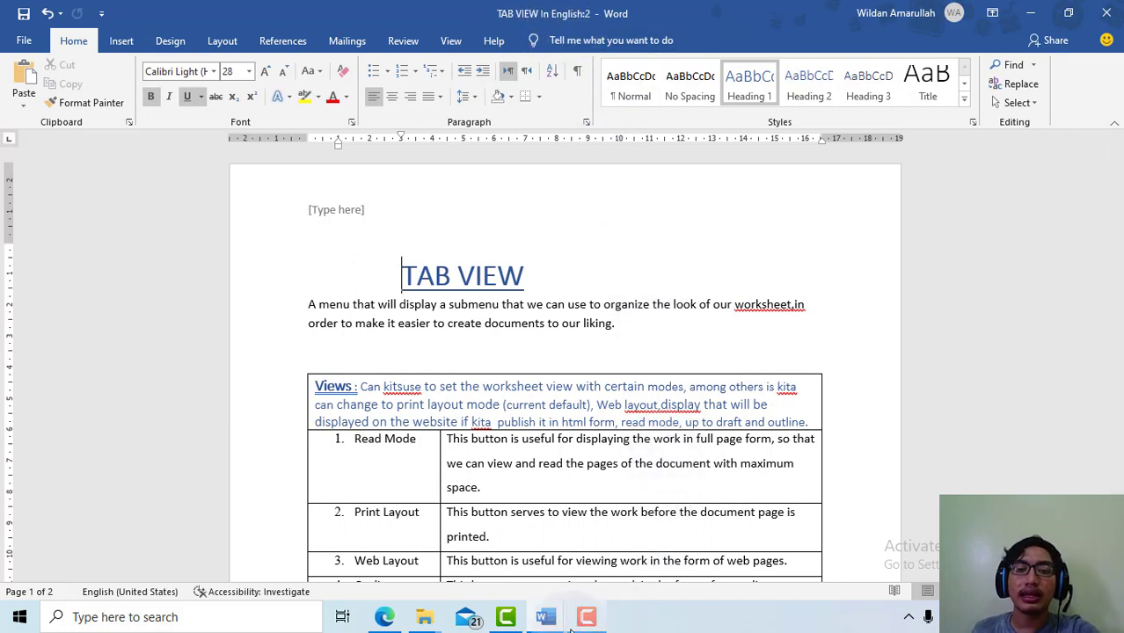
mouse_move(557, 622)
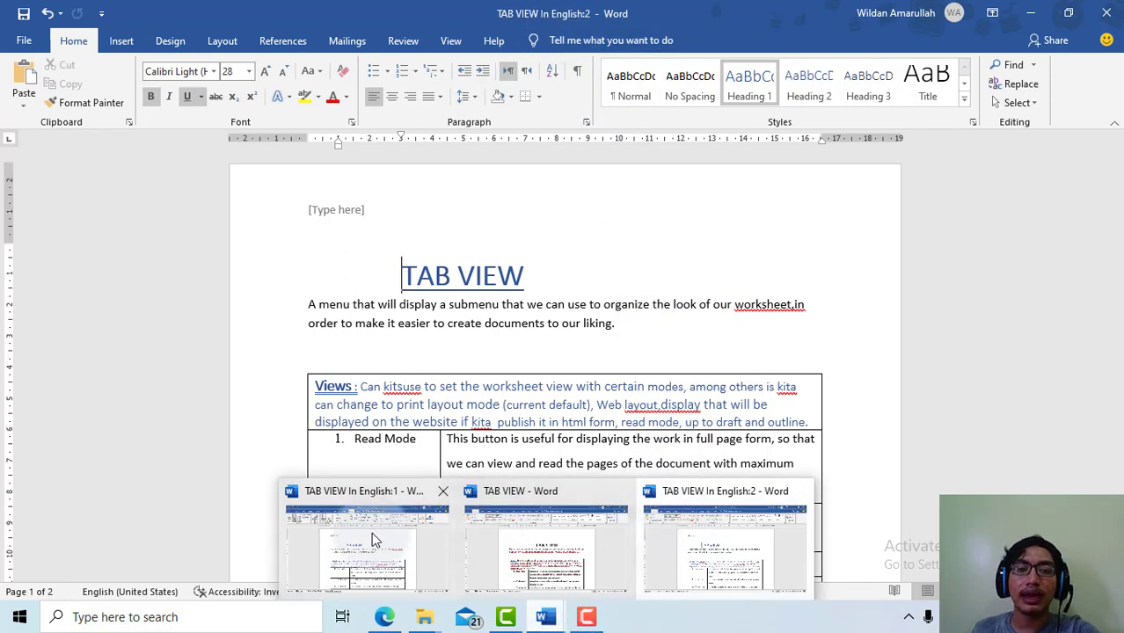
left_click(403, 526)
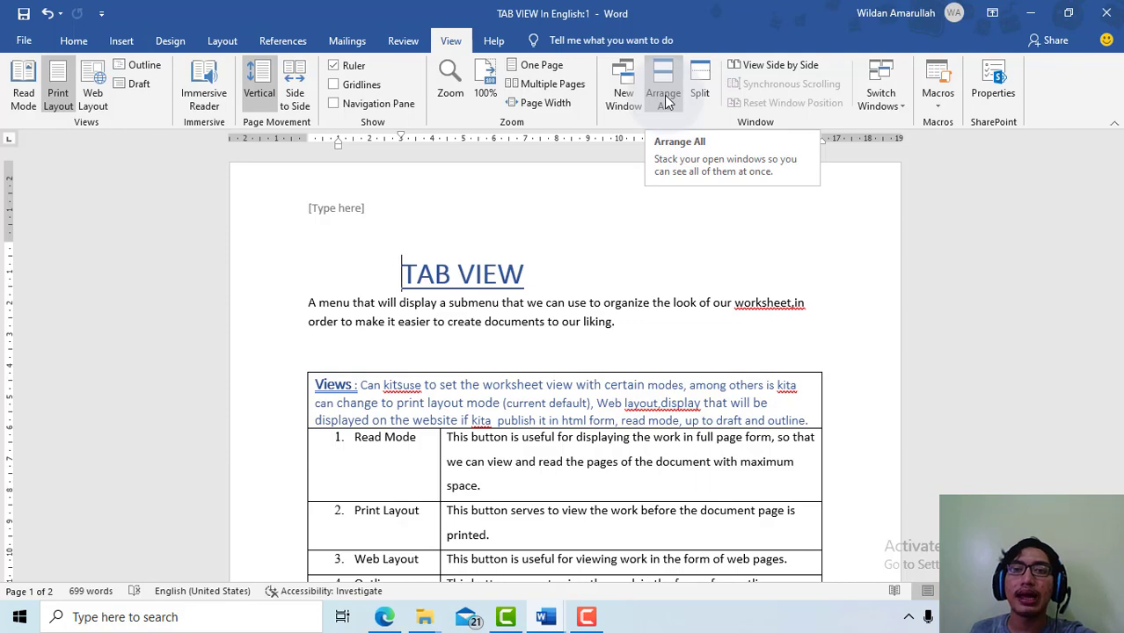
Step: Arrange All open windows and activate TAB VIEW In English:1, then English:2
left_click(664, 95)
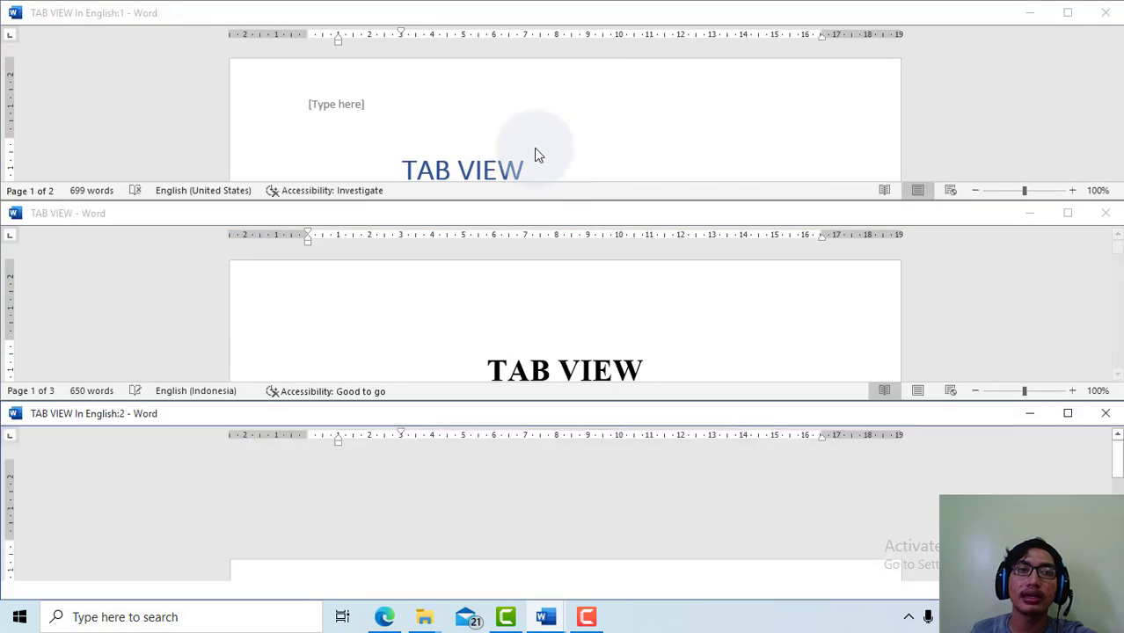
left_click(534, 139)
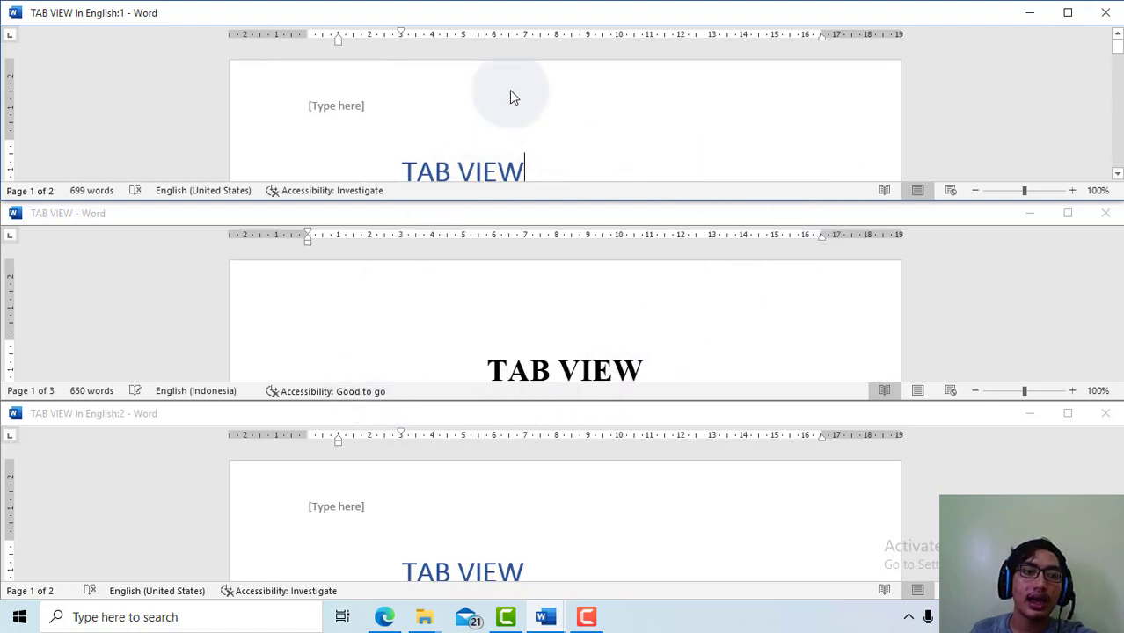
scroll(552, 66, "down", 5)
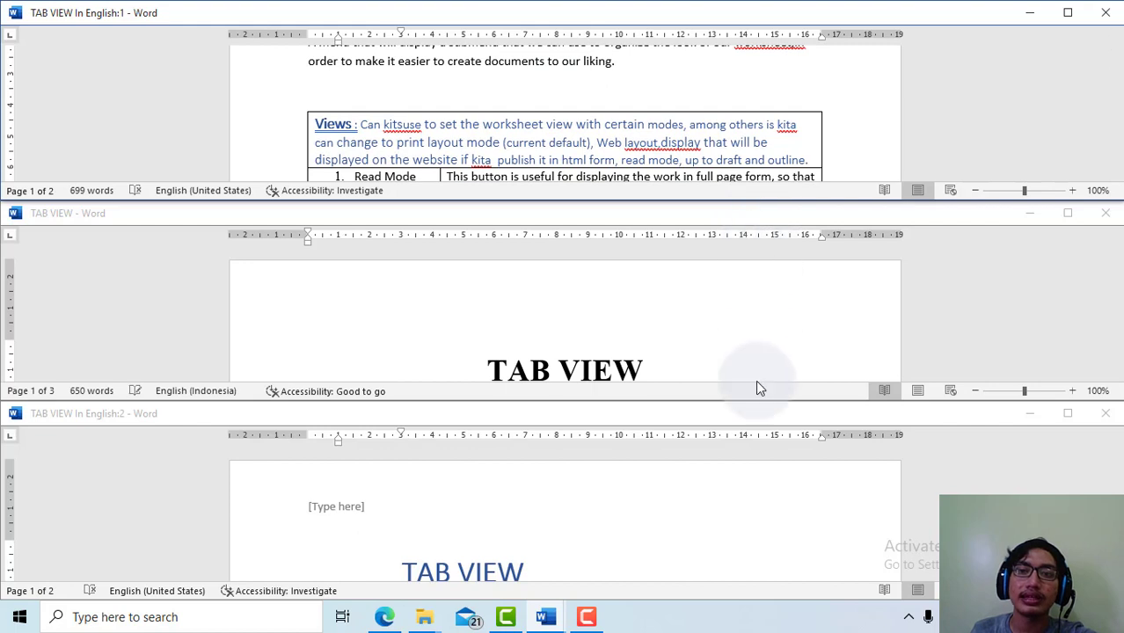
left_click(765, 431)
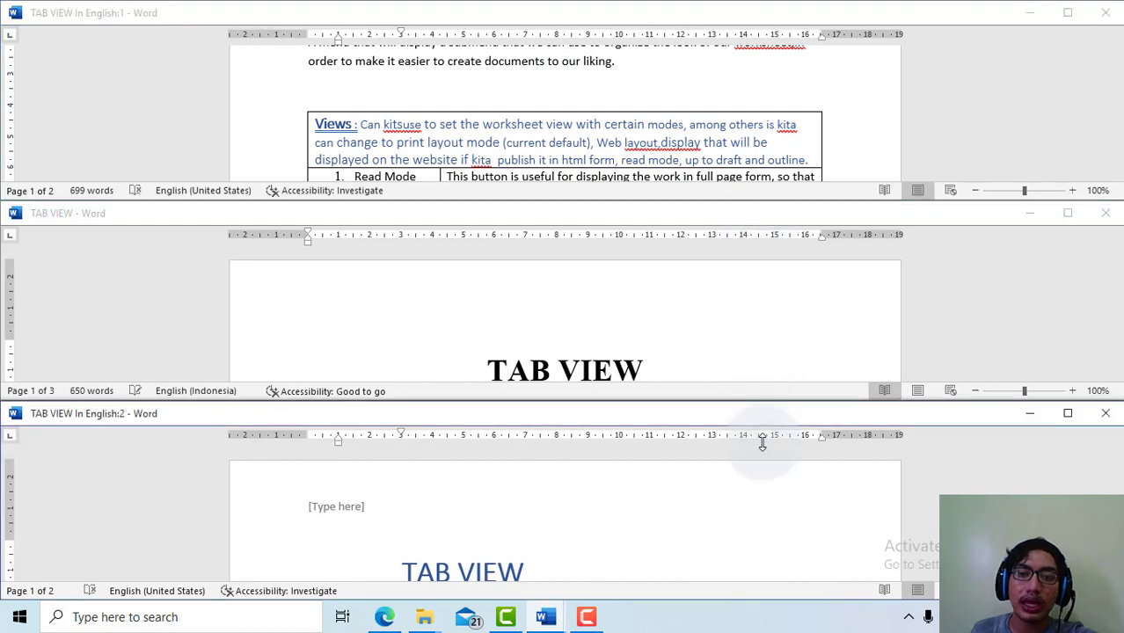
Step: Minimize the English:2 window and maximize the Indonesian TAB VIEW document with the View tab showing
left_click_drag(766, 599, 782, 594)
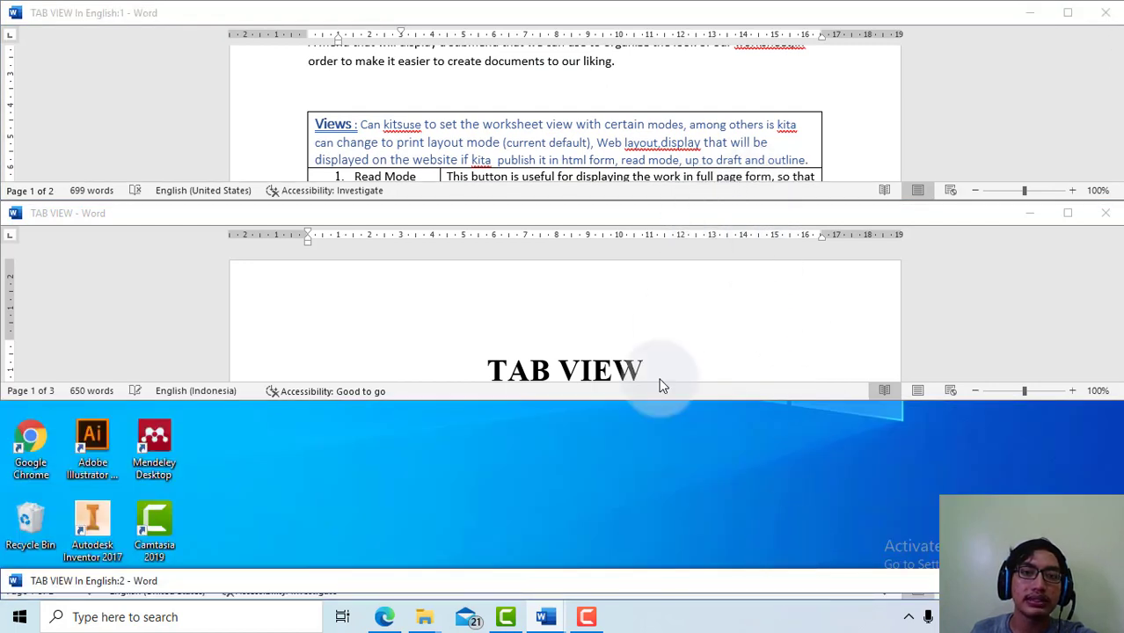
left_click_drag(665, 400, 653, 595)
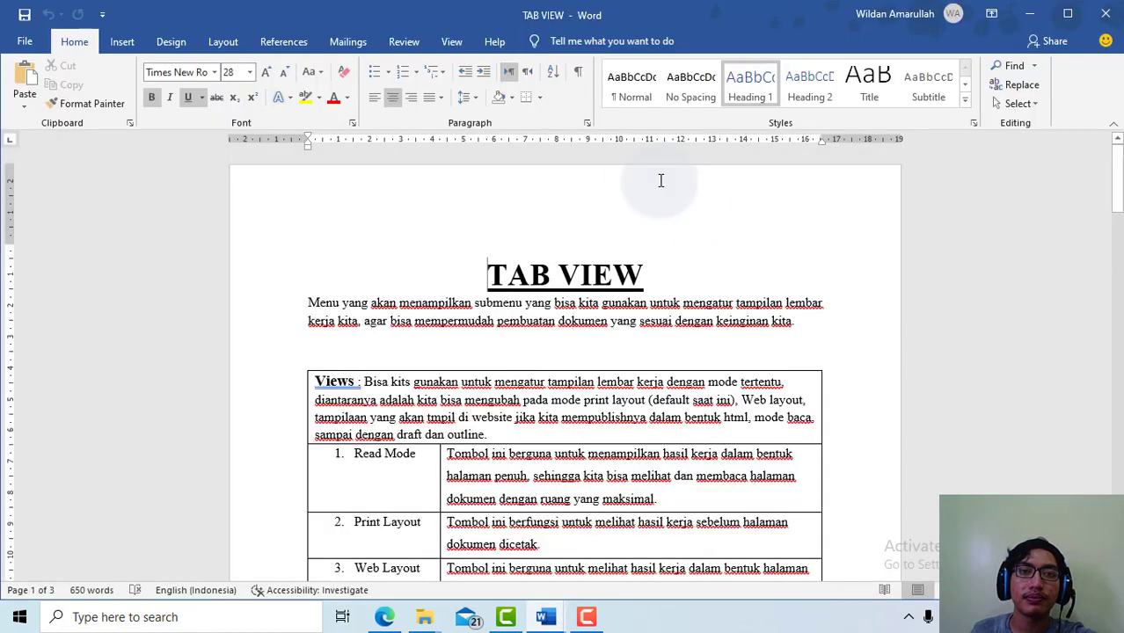
left_click(400, 39)
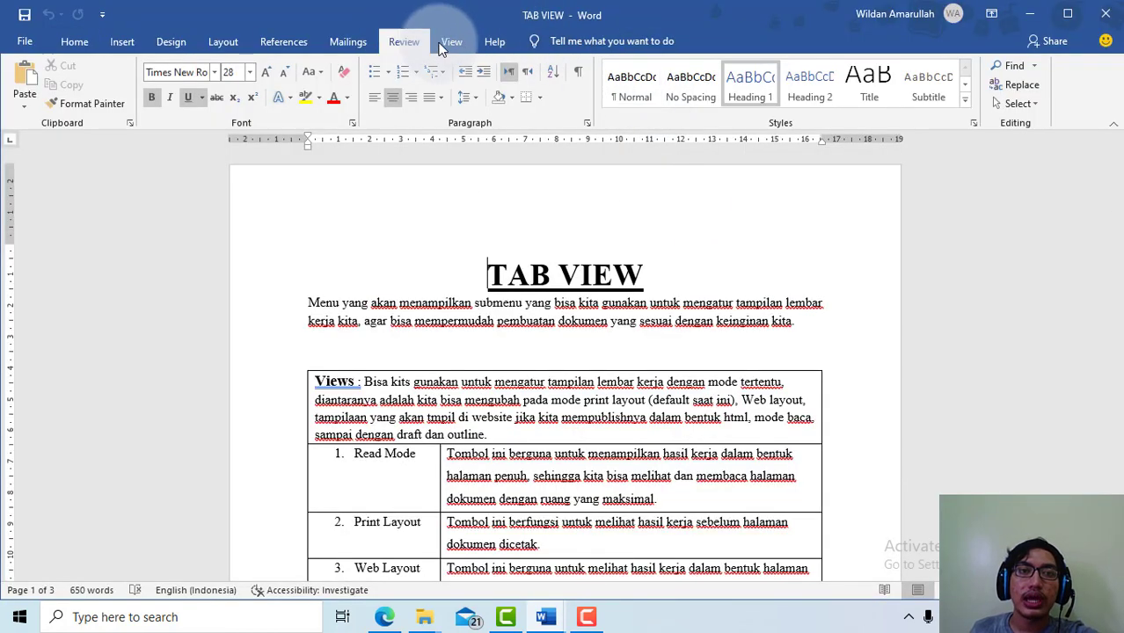
left_click(451, 44)
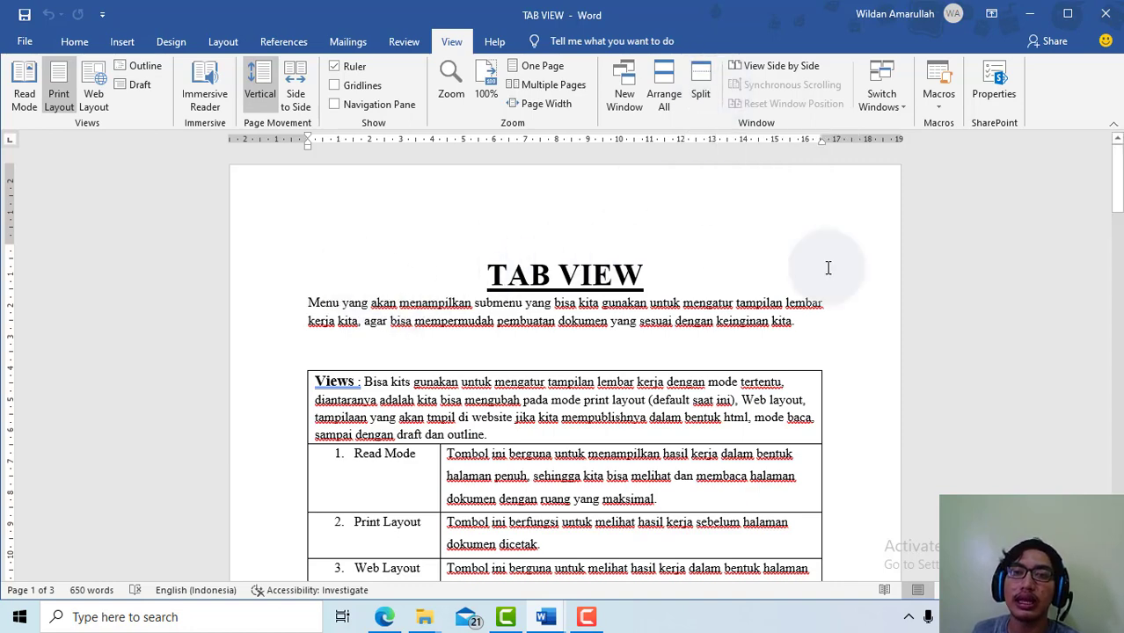
left_click(701, 95)
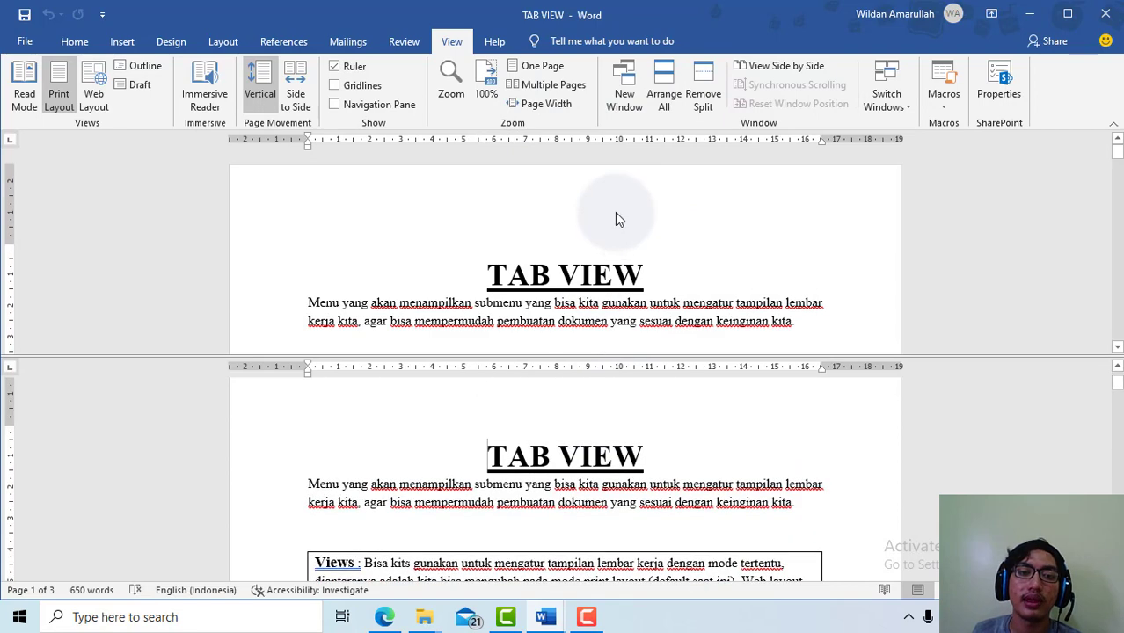
scroll(607, 272, "down", 3)
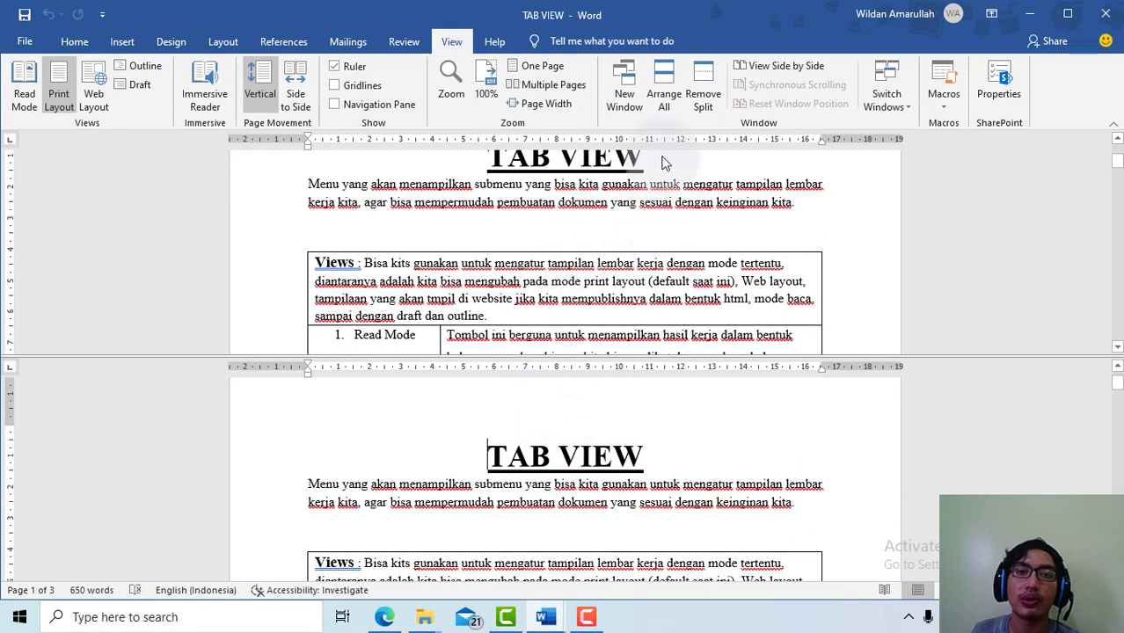
left_click(663, 88)
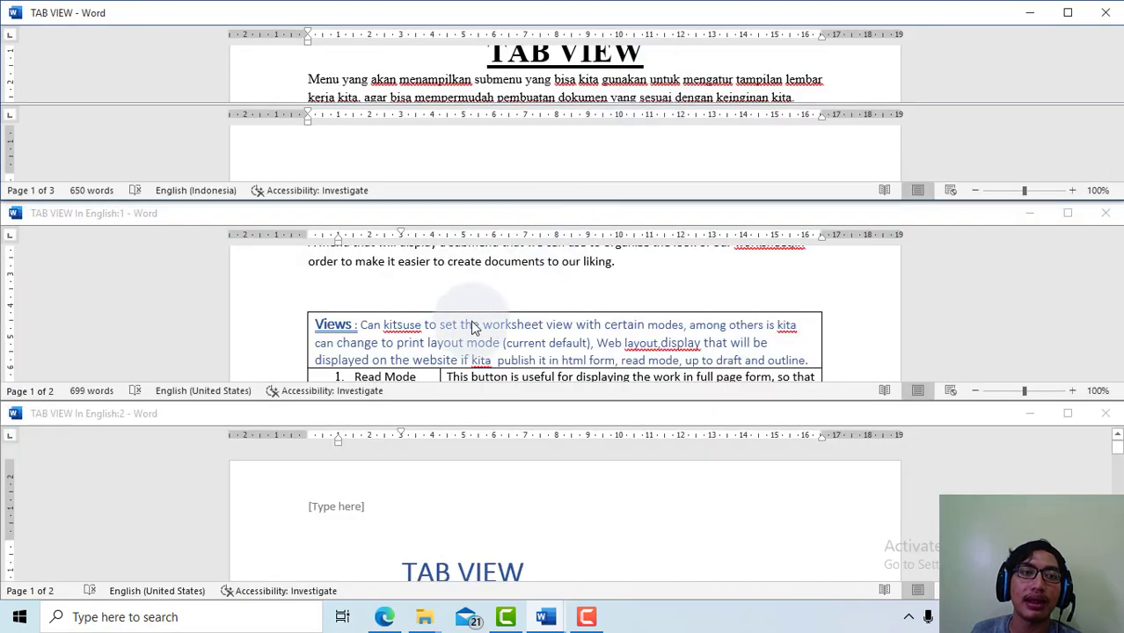
scroll(457, 510, "down", 1)
scroll(457, 510, "up", 1)
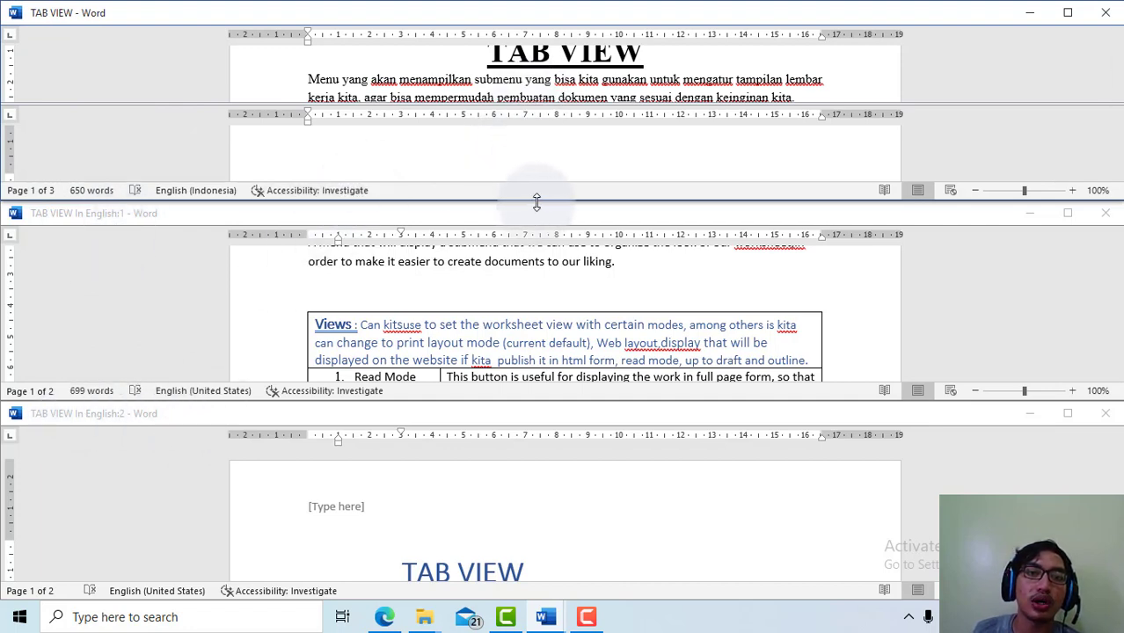
left_click_drag(536, 202, 594, 598)
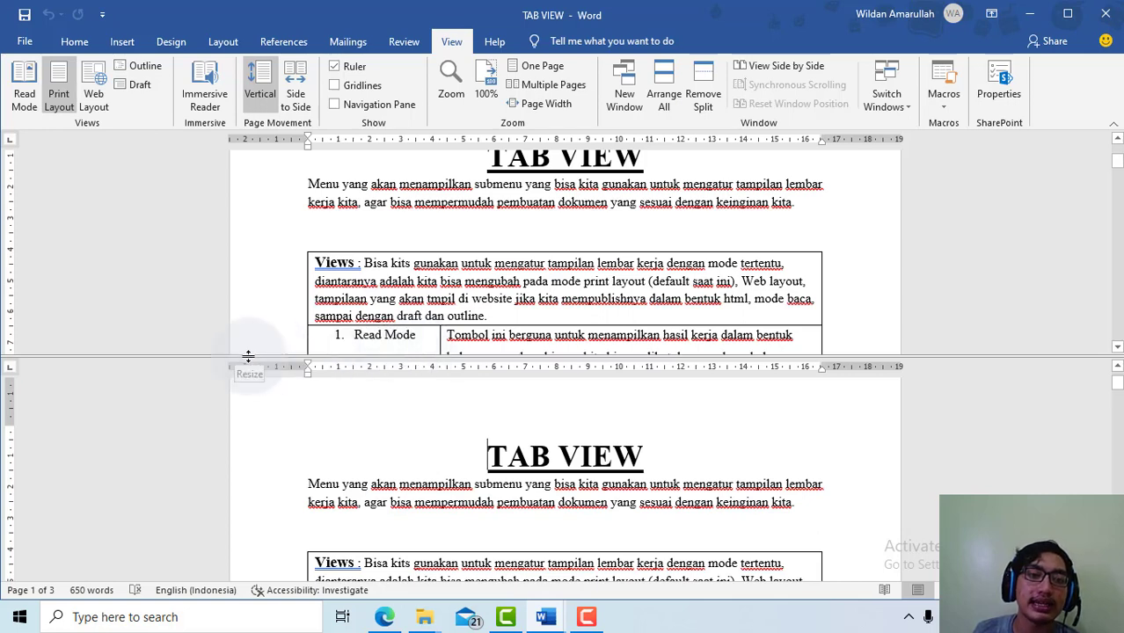
left_click_drag(248, 356, 239, 606)
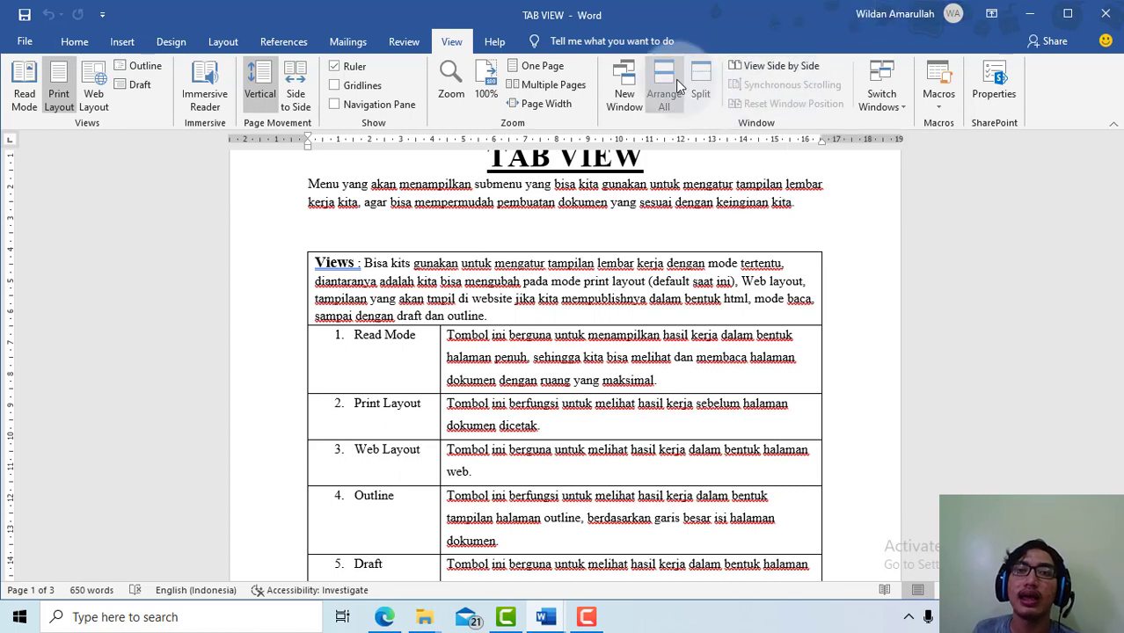
Step: View the Indonesian TAB VIEW side by side with TAB VIEW In English:1, then open the Window options
left_click(737, 69)
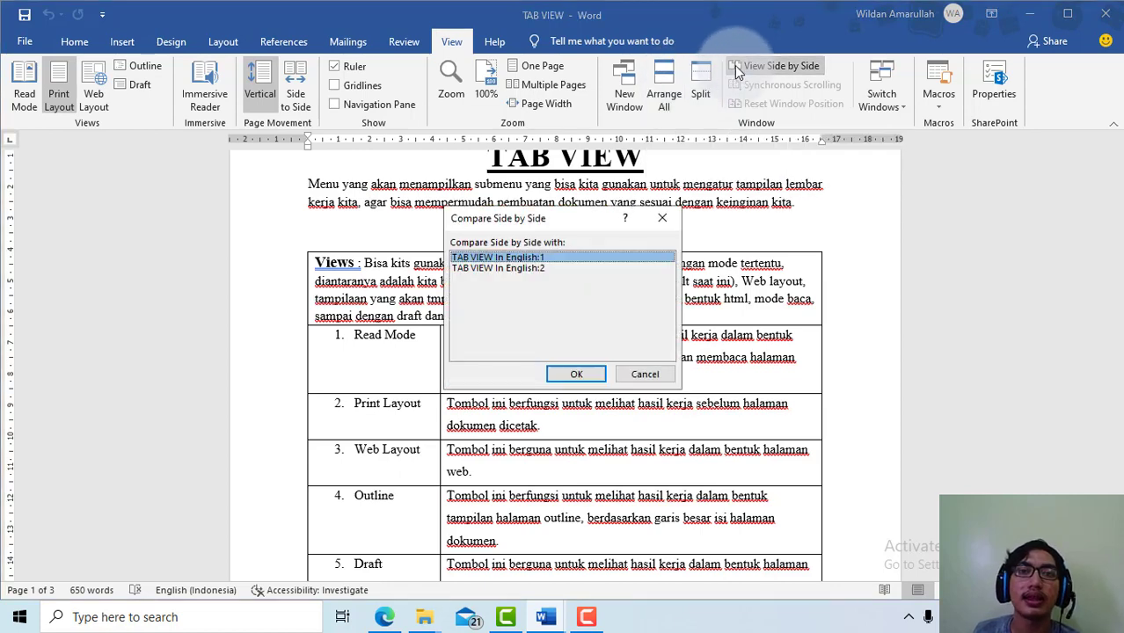
left_click(603, 265)
left_click(606, 255)
left_click(576, 376)
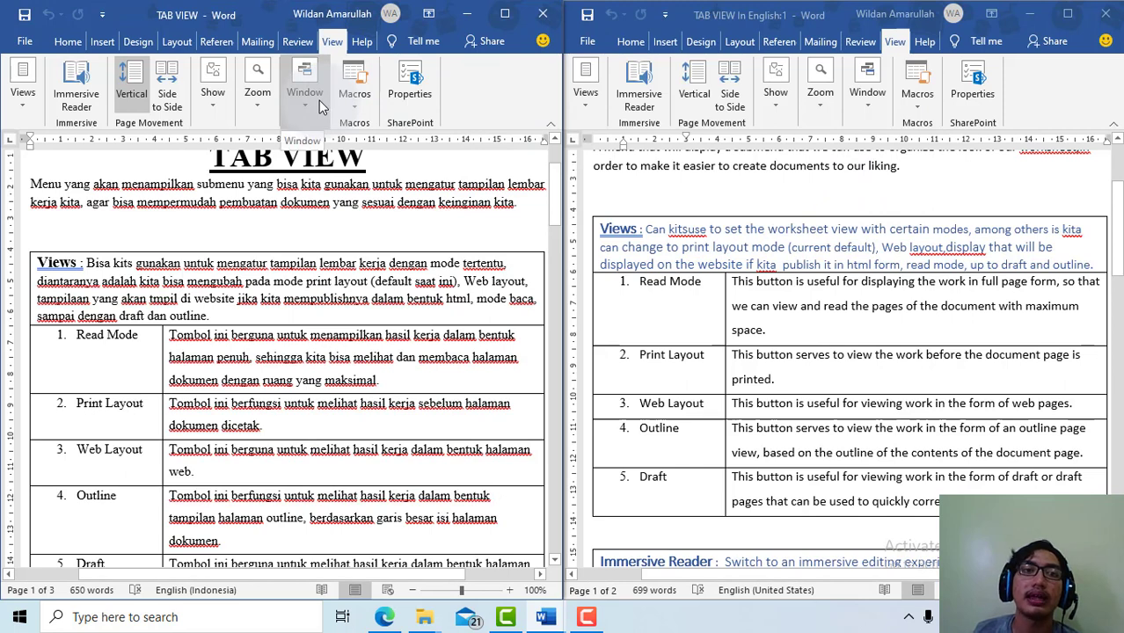
left_click(319, 100)
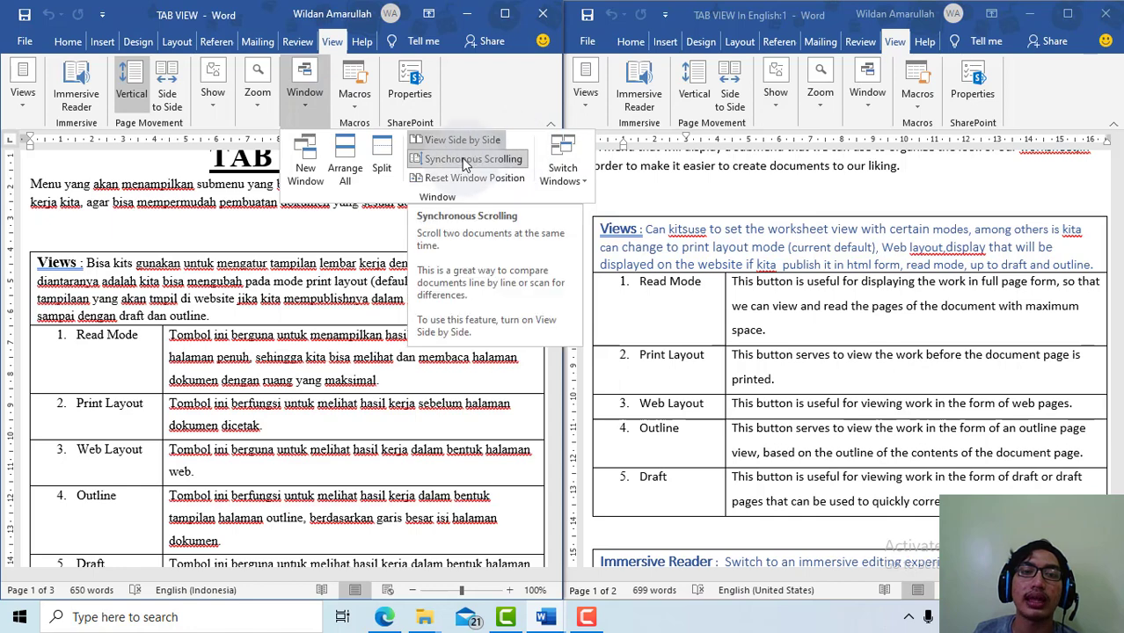
scroll(296, 247, "up", 2)
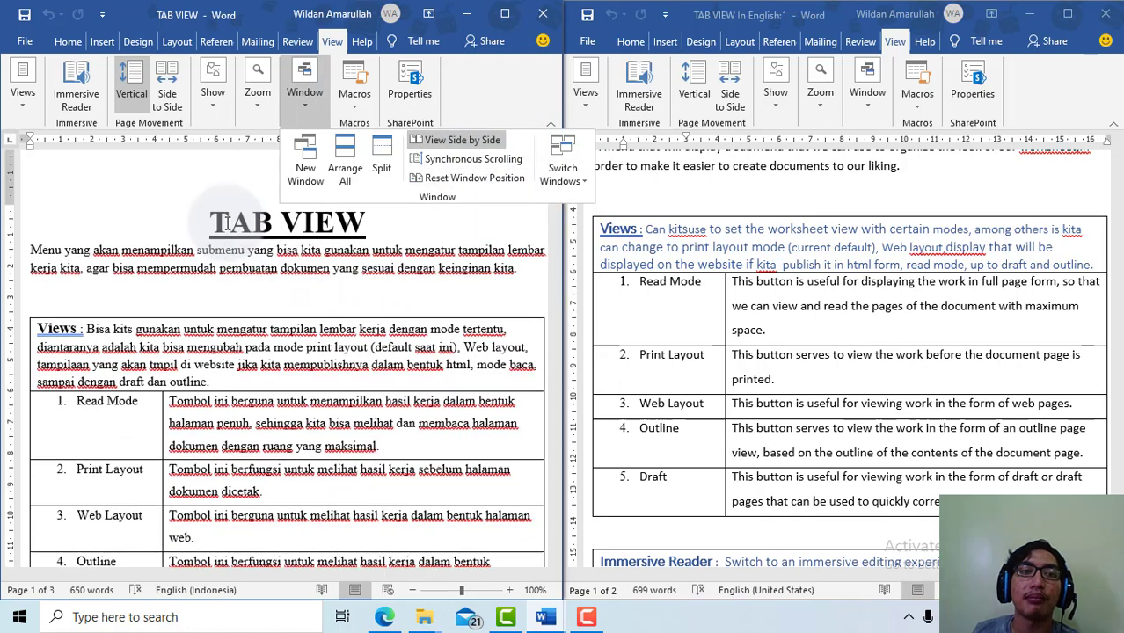
scroll(874, 236, "up", 3)
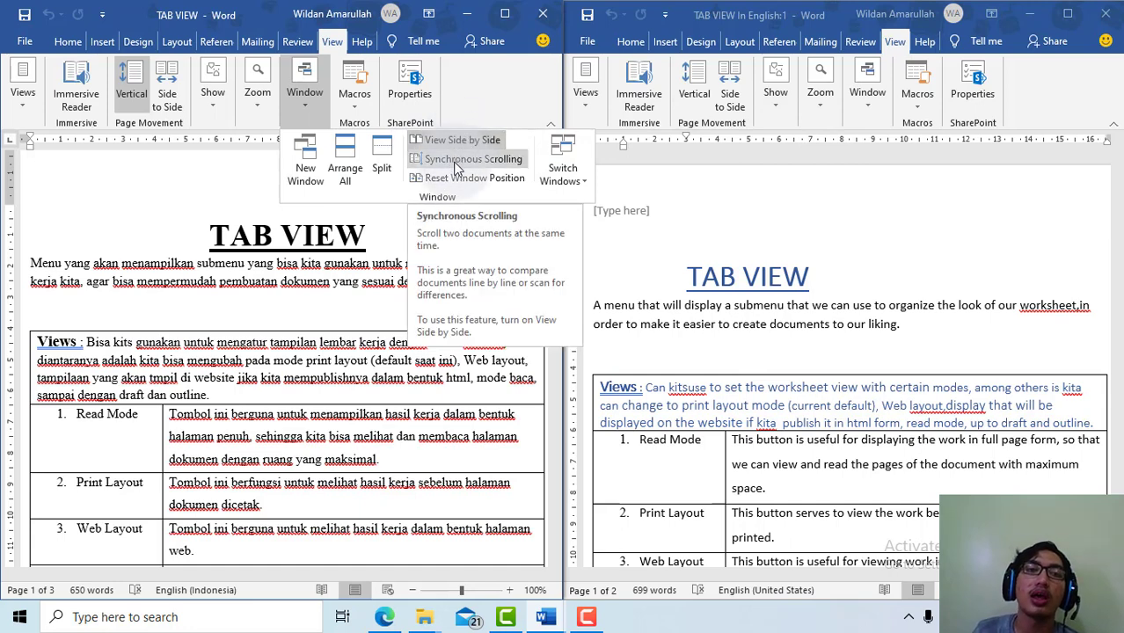
left_click(483, 161)
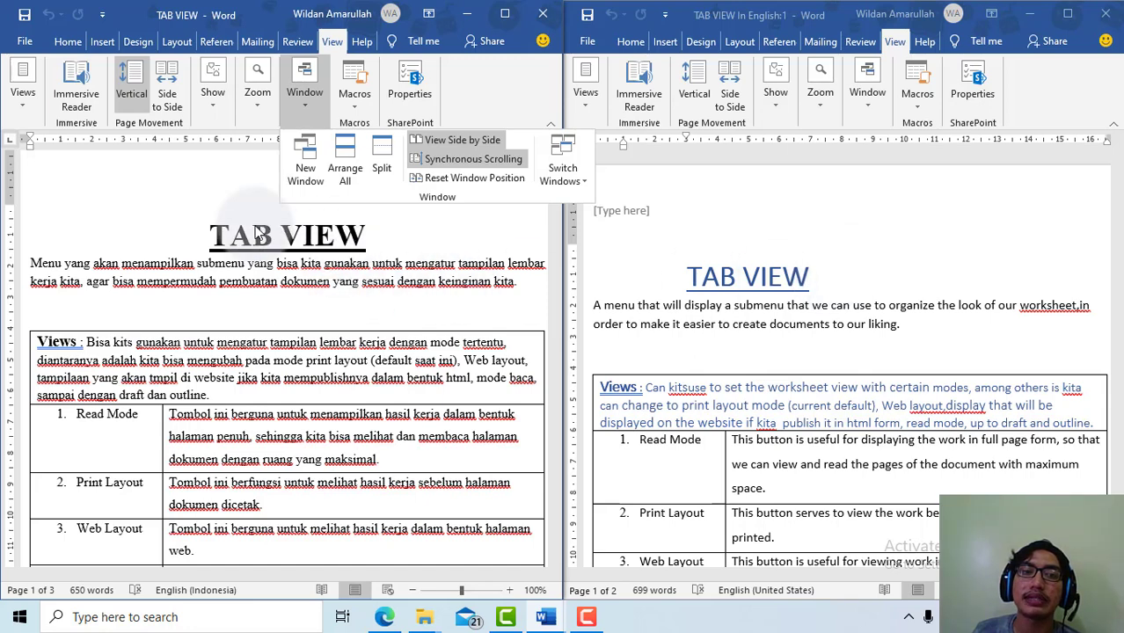
scroll(194, 197, "down", 2)
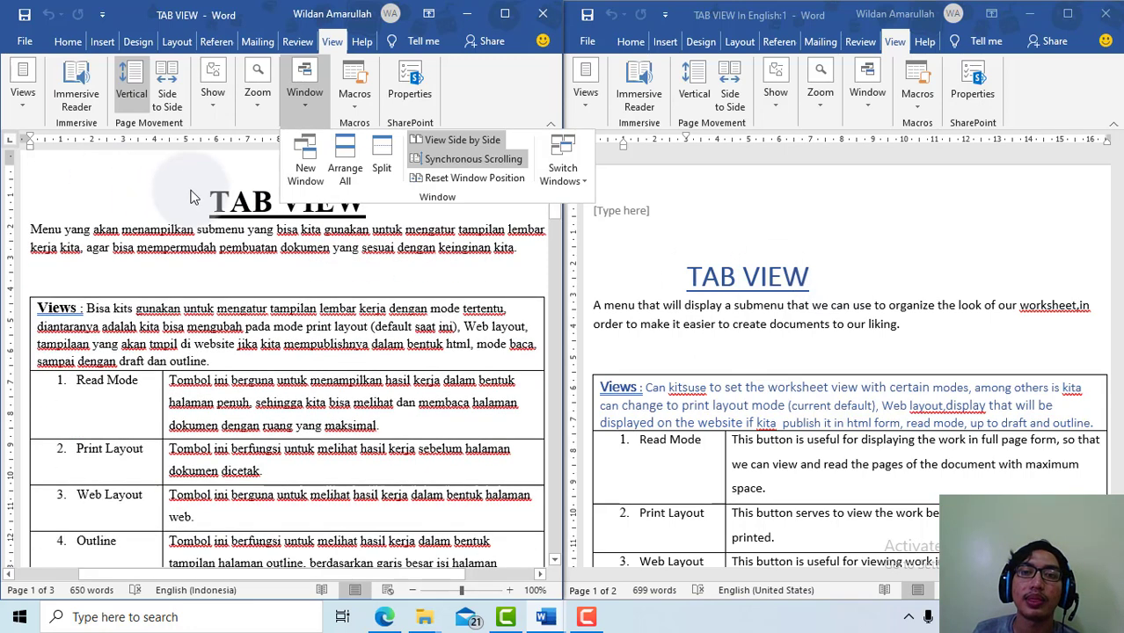
scroll(192, 190, "down", 1)
scroll(192, 190, "down", 2)
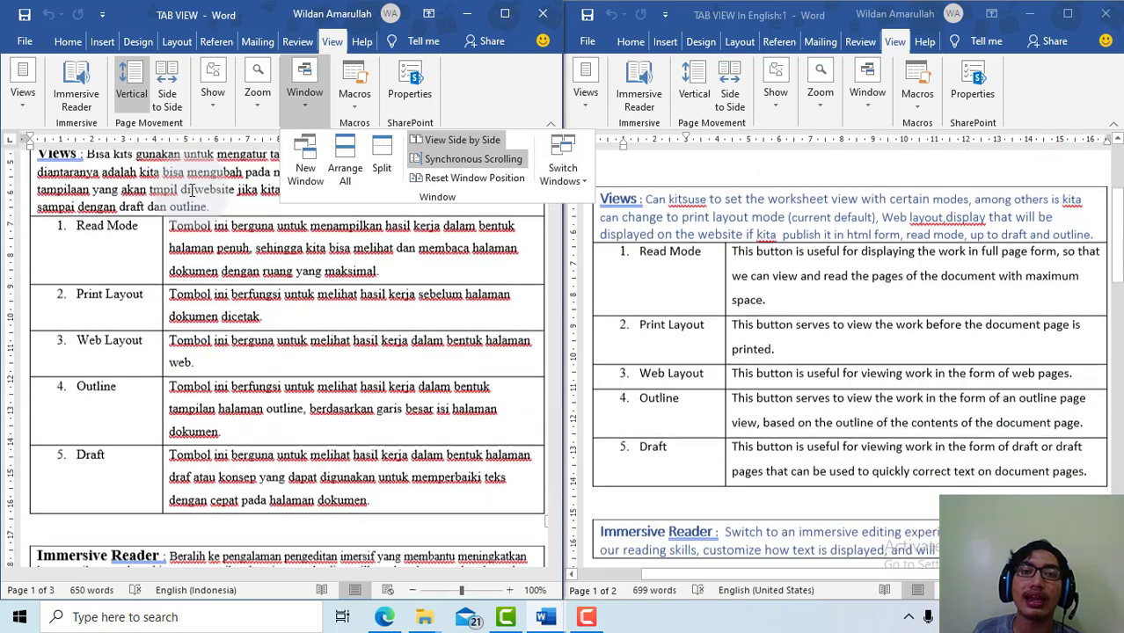
scroll(192, 190, "down", 1)
scroll(192, 190, "down", 3)
scroll(192, 190, "down", 2)
scroll(192, 190, "down", 1)
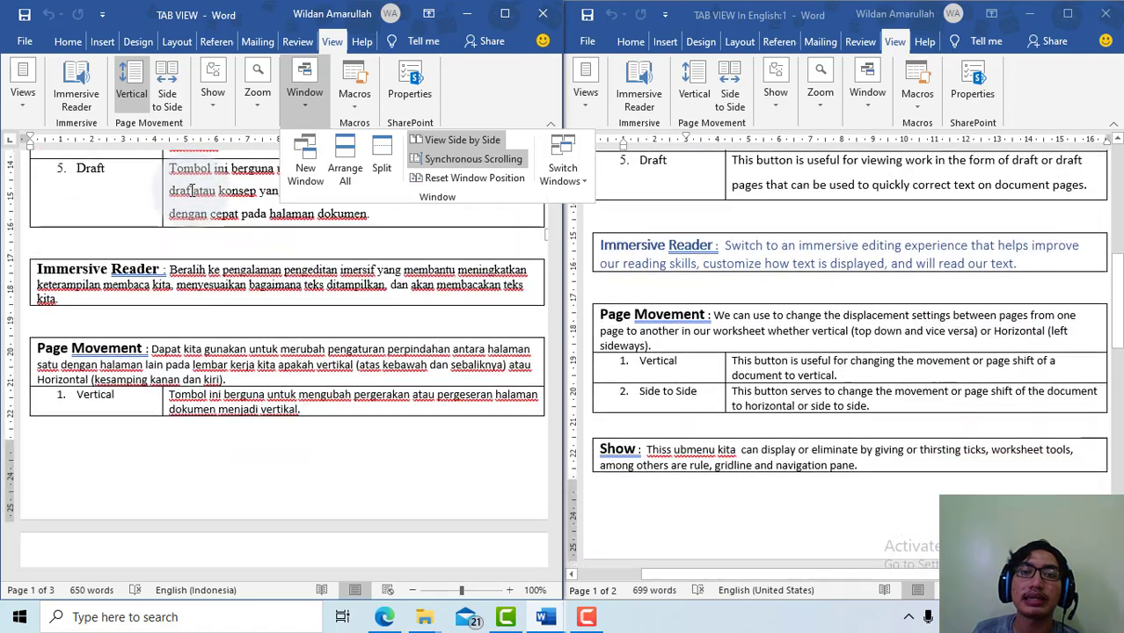
scroll(194, 193, "down", 4)
scroll(198, 197, "down", 1)
scroll(201, 201, "down", 1)
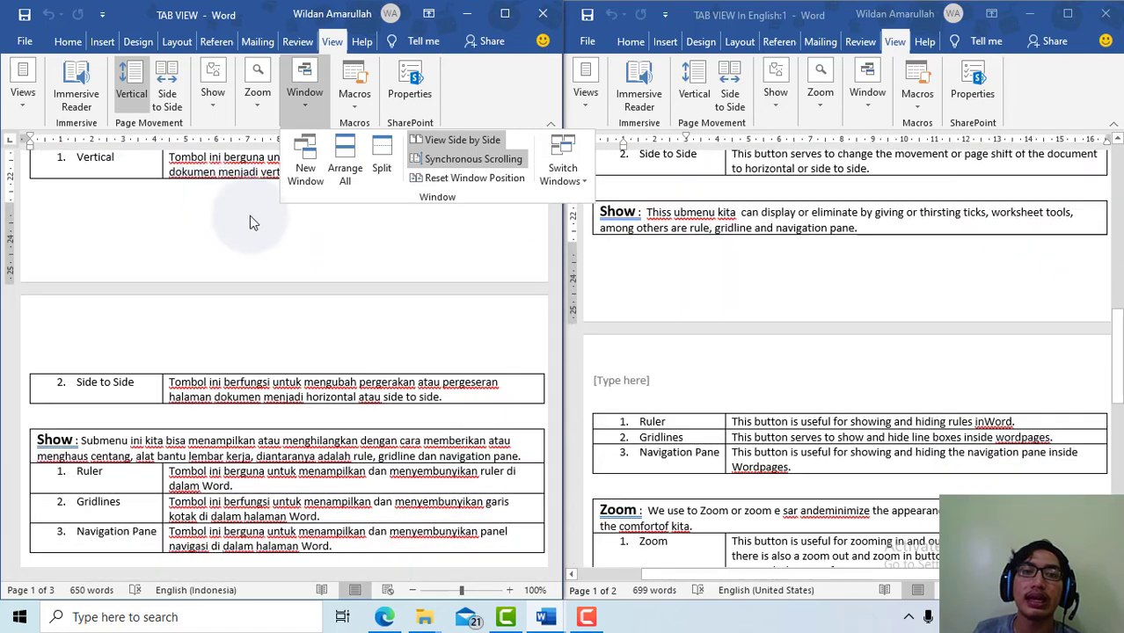
scroll(264, 233, "down", 1)
scroll(277, 244, "down", 2)
scroll(278, 248, "down", 1)
scroll(278, 248, "down", 2)
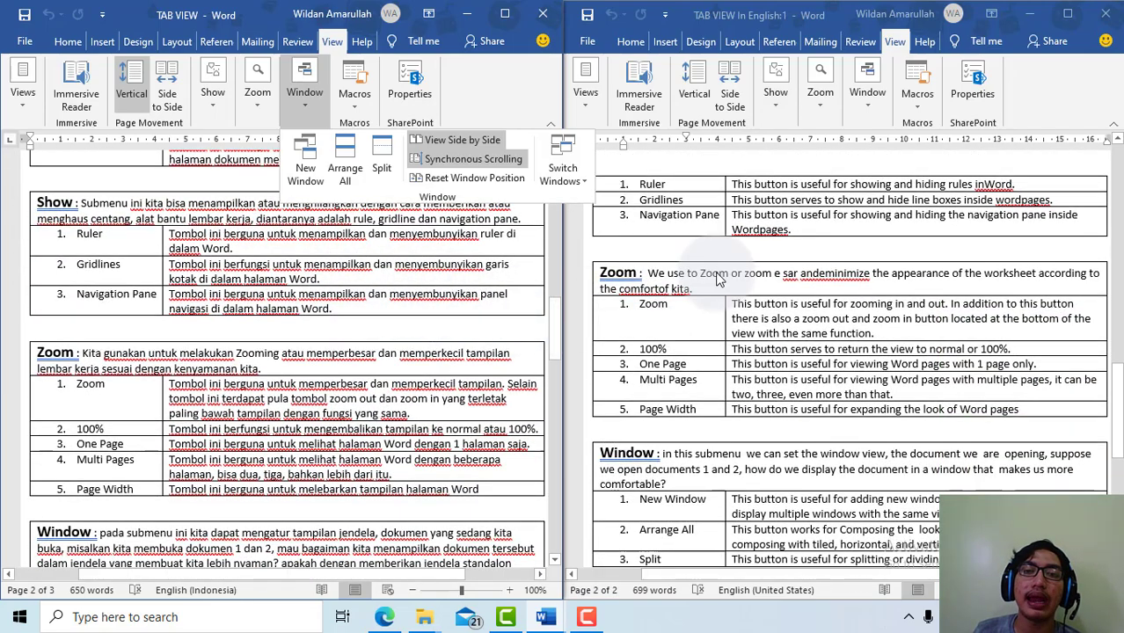
scroll(677, 282, "down", 1)
scroll(651, 278, "down", 1)
scroll(616, 276, "down", 1)
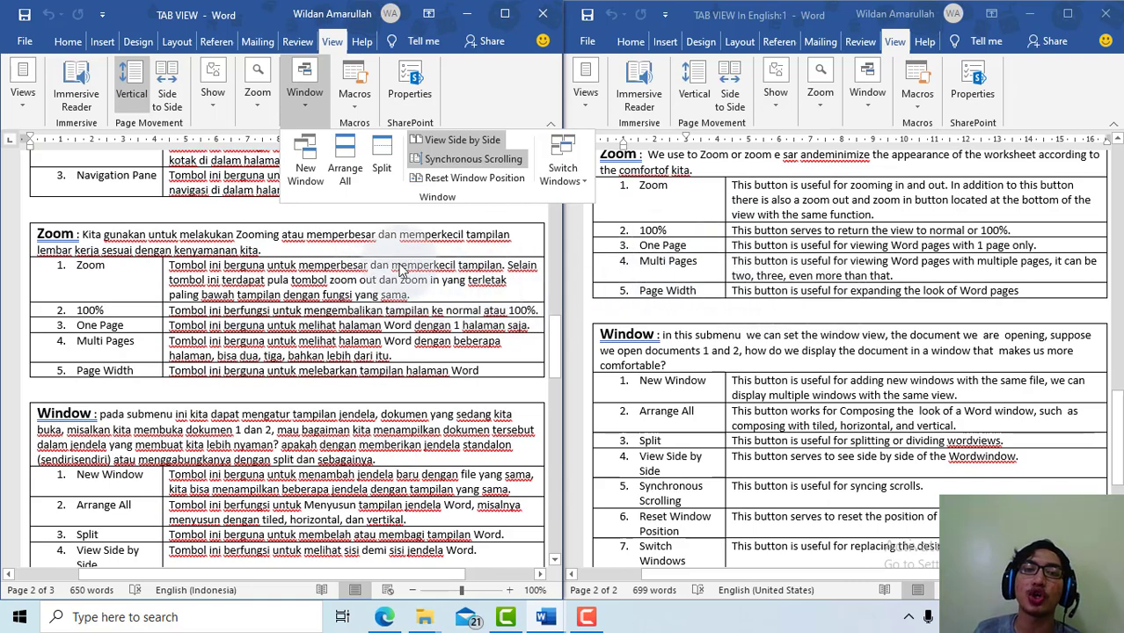
scroll(378, 251, "up", 5)
scroll(378, 250, "up", 2)
scroll(420, 238, "up", 8)
scroll(414, 246, "up", 10)
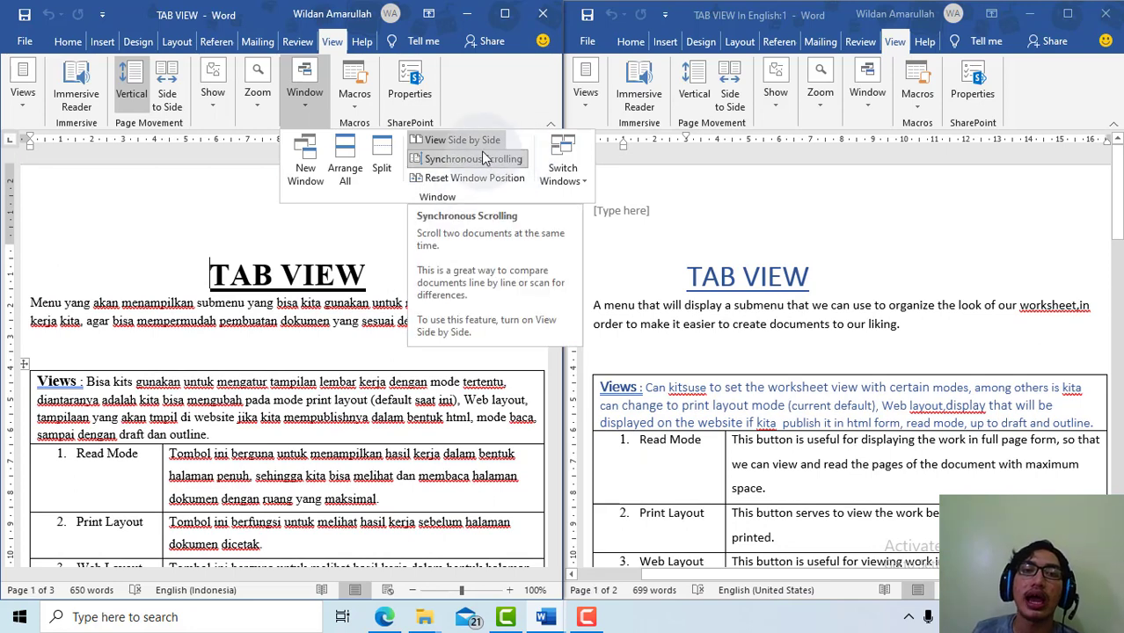
left_click(481, 151)
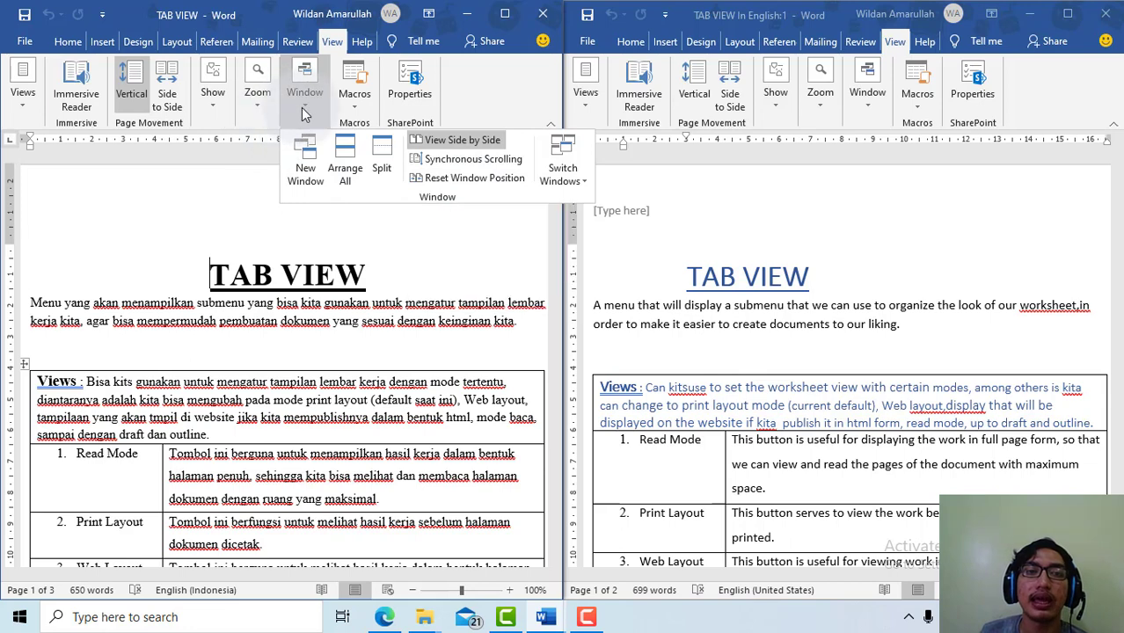
left_click(271, 207)
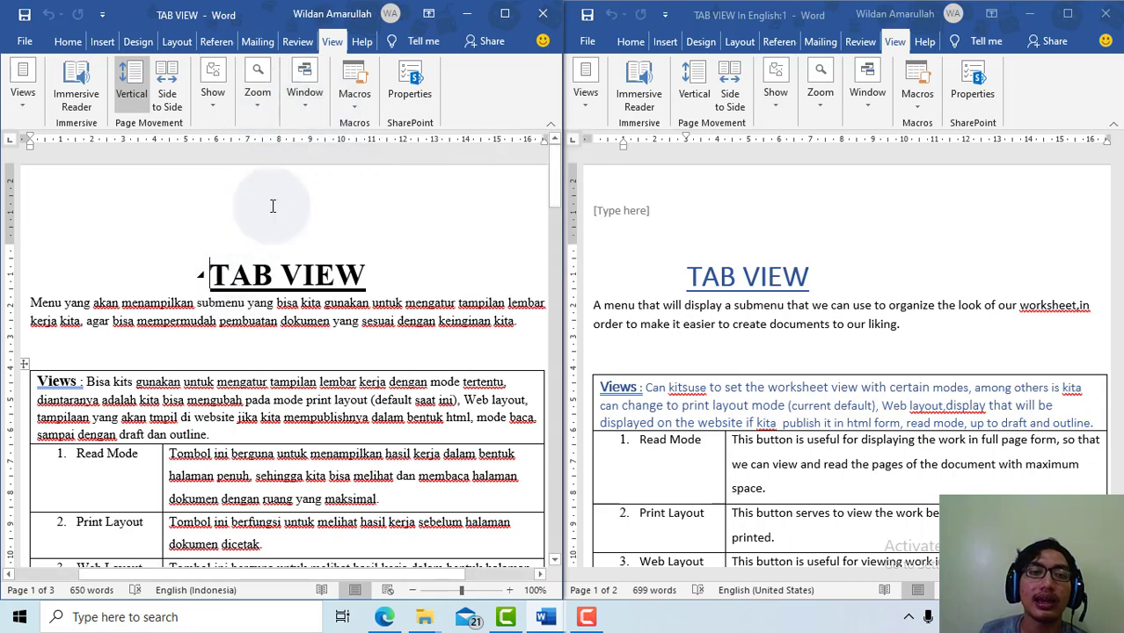
left_click(308, 112)
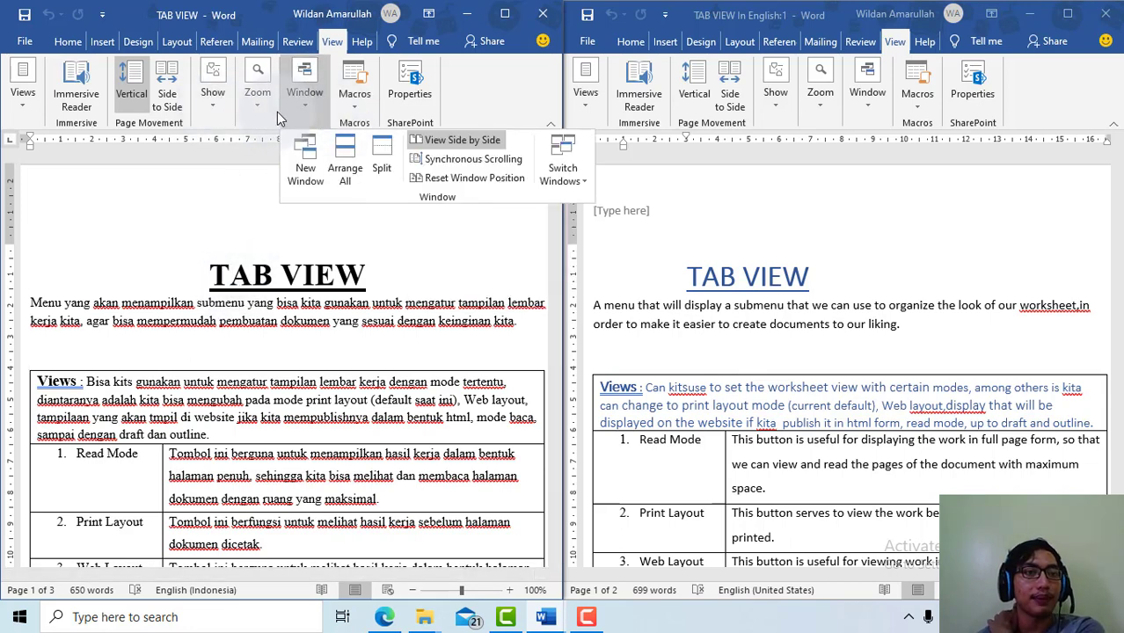
Step: Reset the side-by-side window positions, swapping the documents' sides
left_click(449, 174)
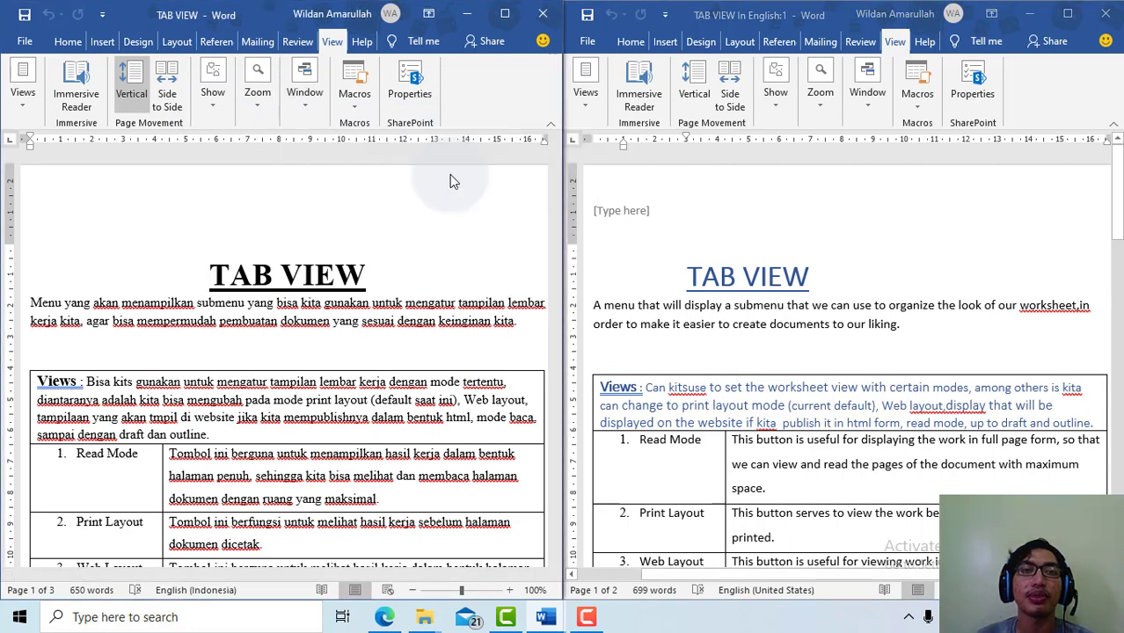
left_click(349, 104)
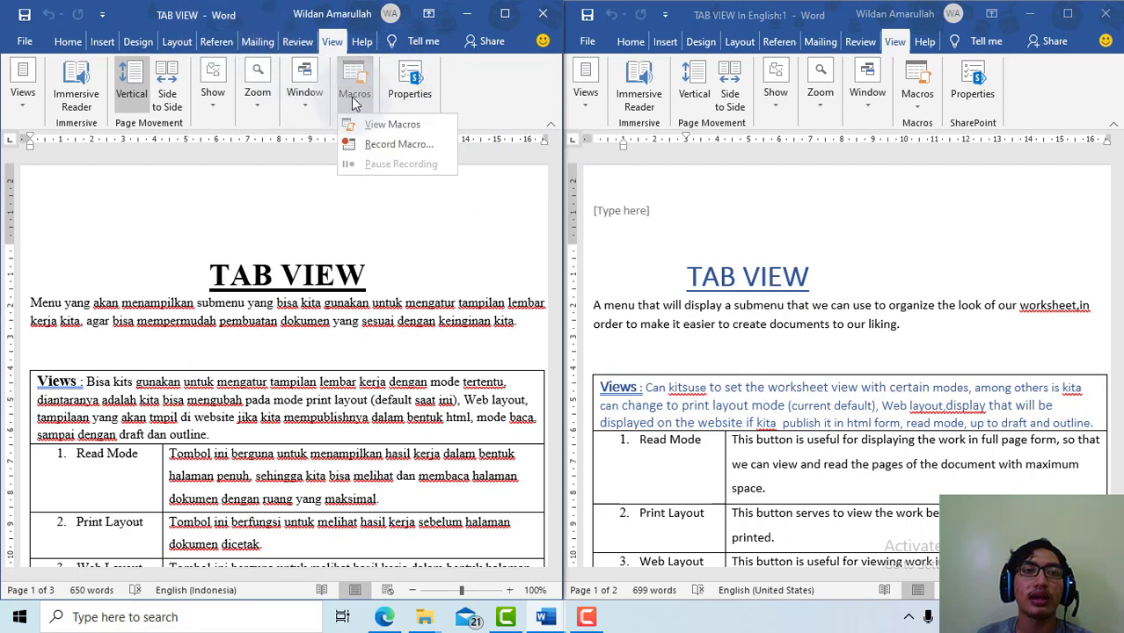
left_click(869, 106)
left_click(868, 105)
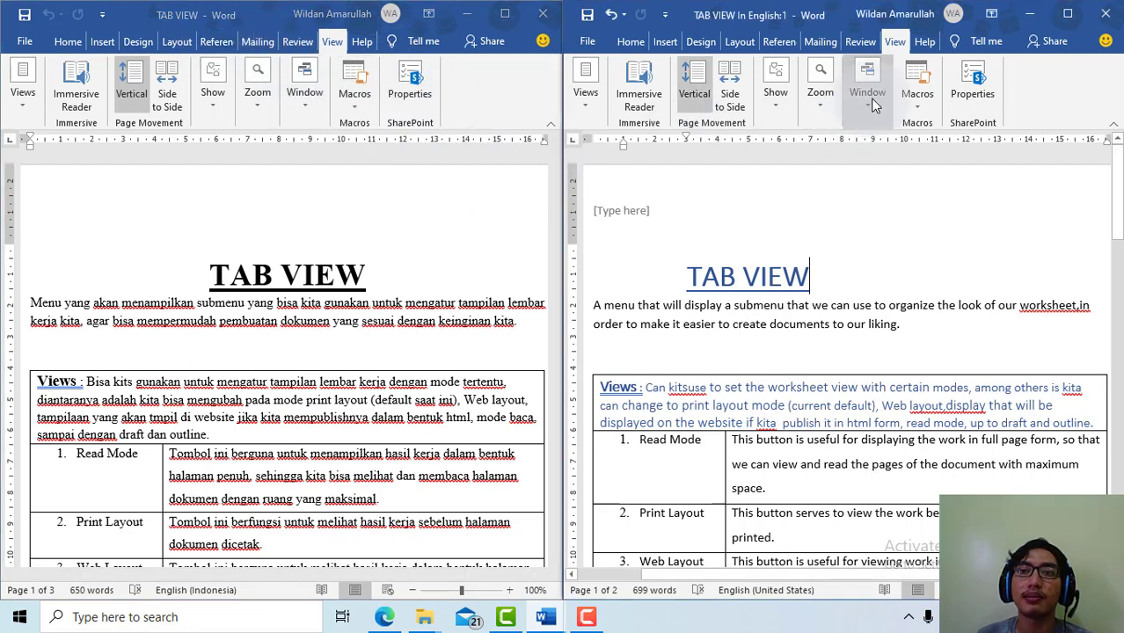
left_click(869, 105)
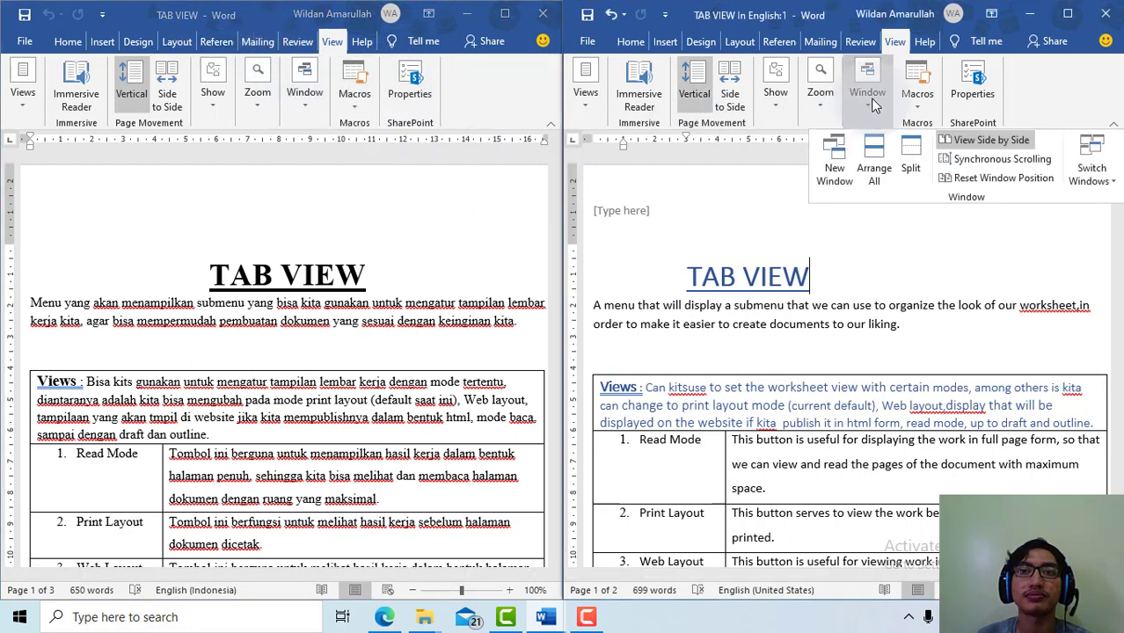
left_click(978, 171)
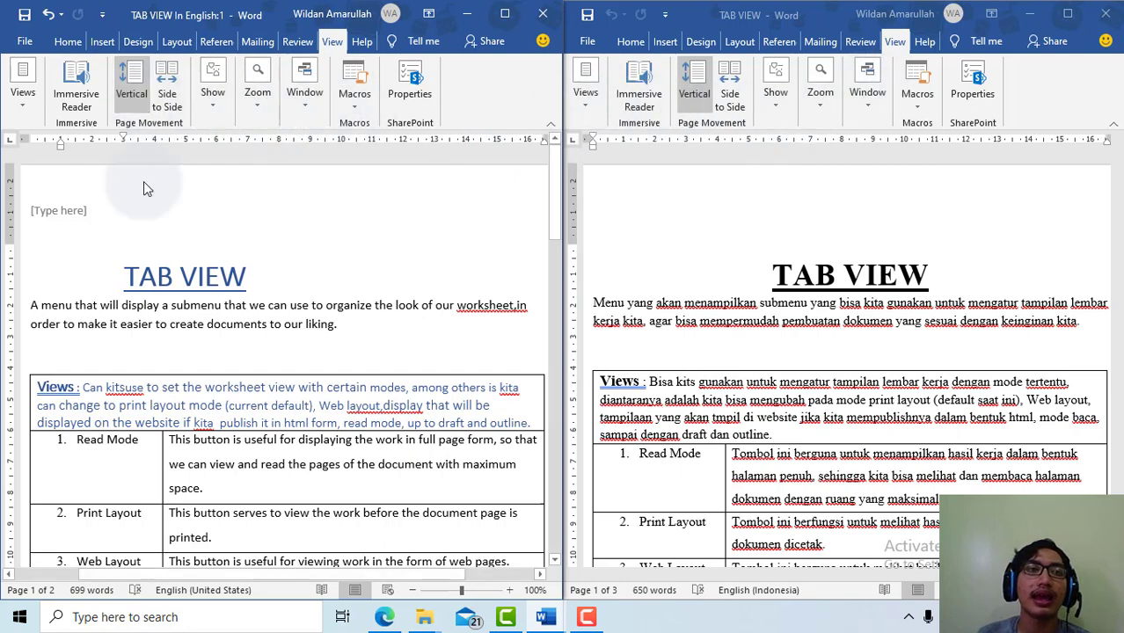
Step: Reset window positions twice more to swap back, then widen the English window to fill the screen
left_click(873, 113)
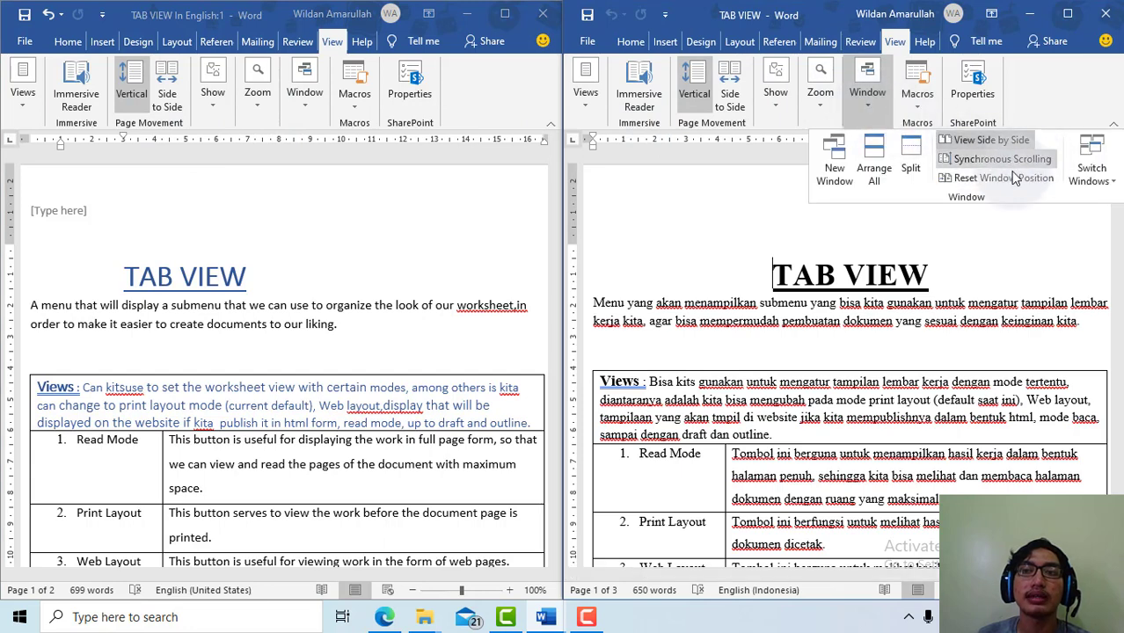
left_click(1003, 177)
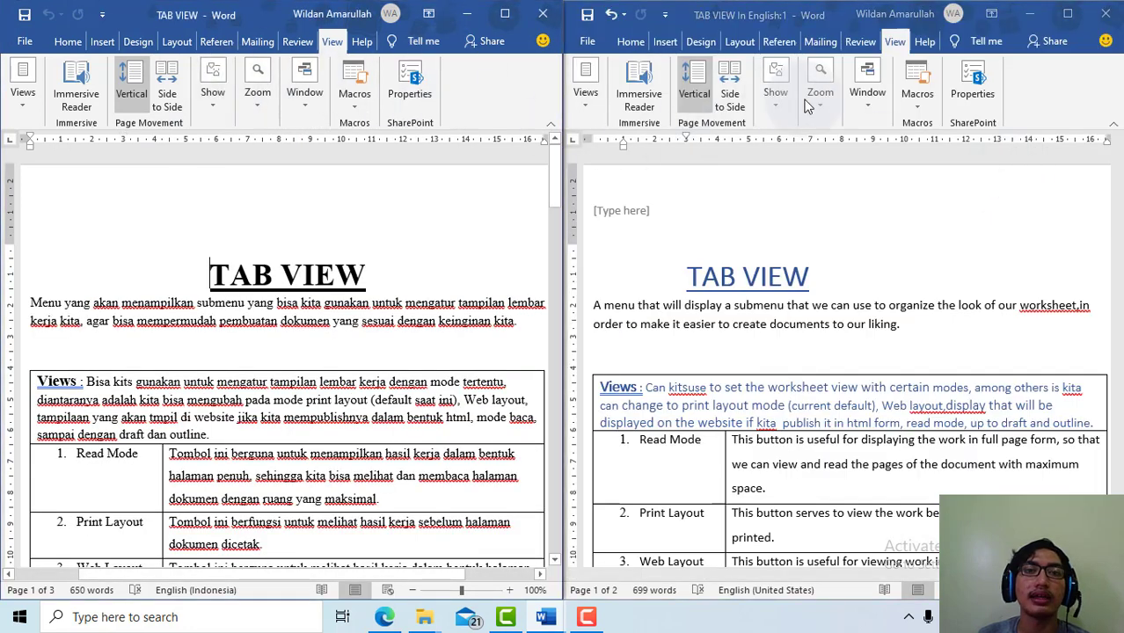
left_click(873, 103)
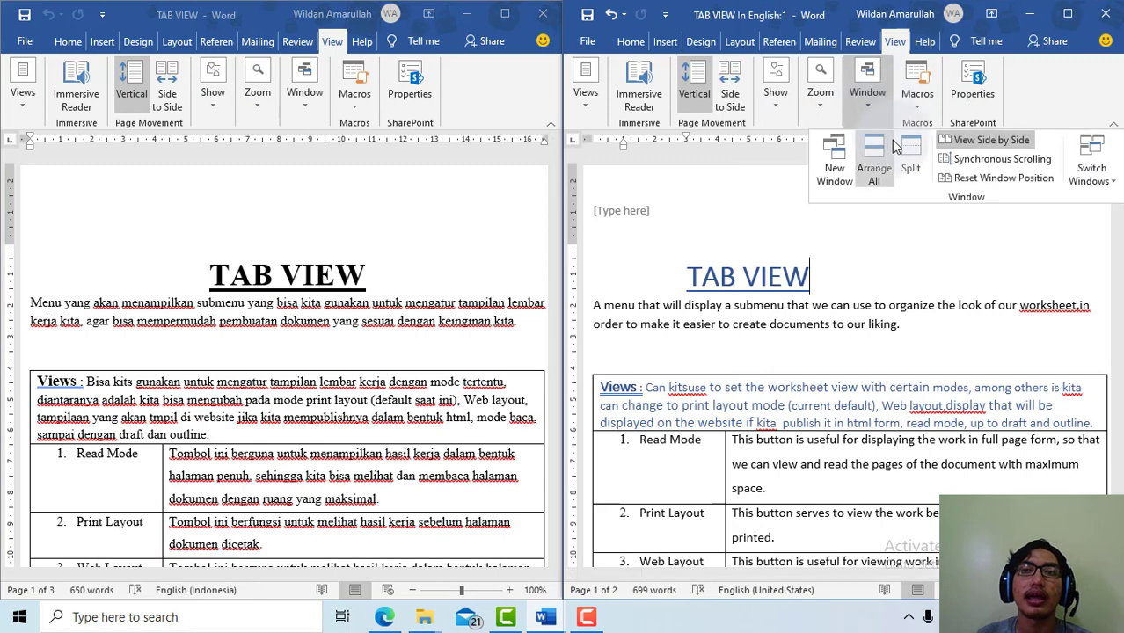
left_click(999, 177)
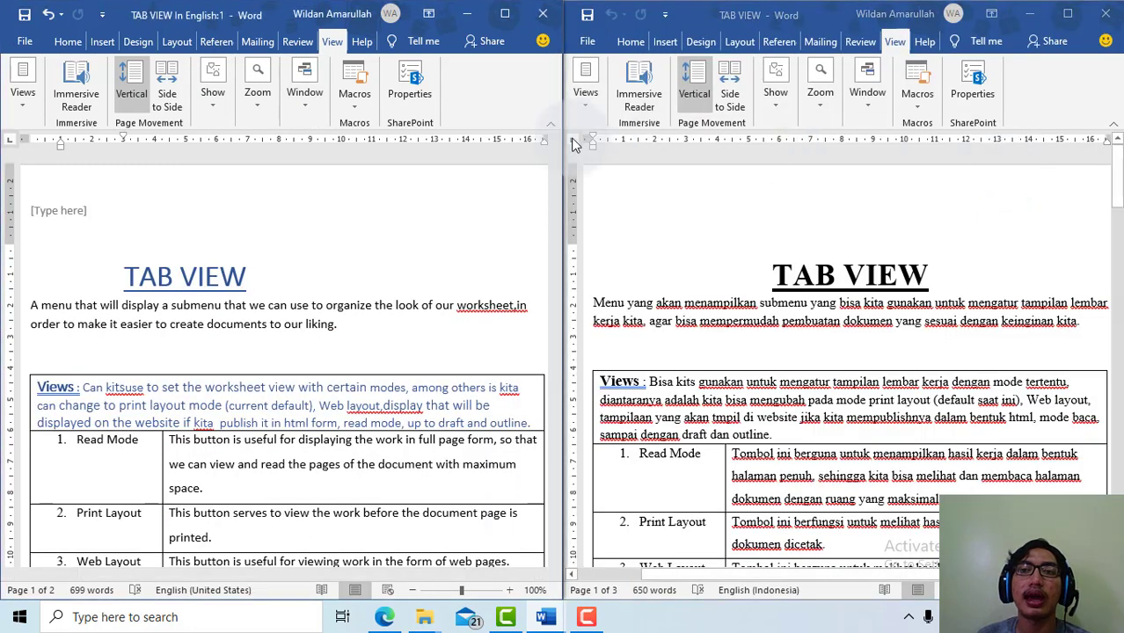
left_click_drag(566, 178, 1115, 130)
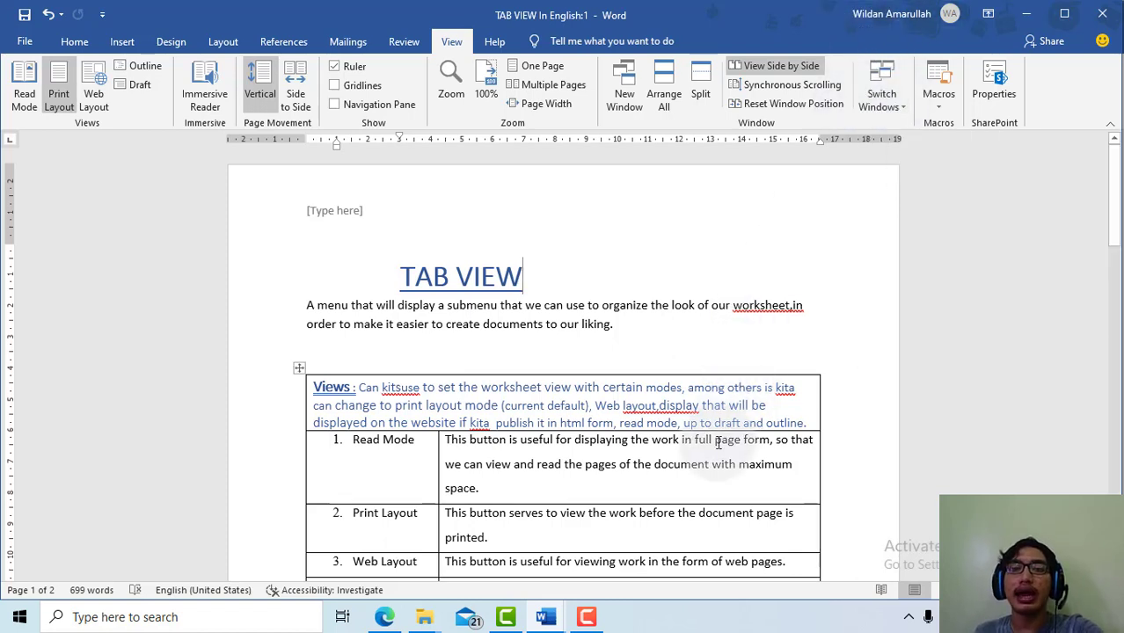
Step: Switch to the Indonesian TAB VIEW window, widen the English window, and Arrange All
mouse_move(546, 616)
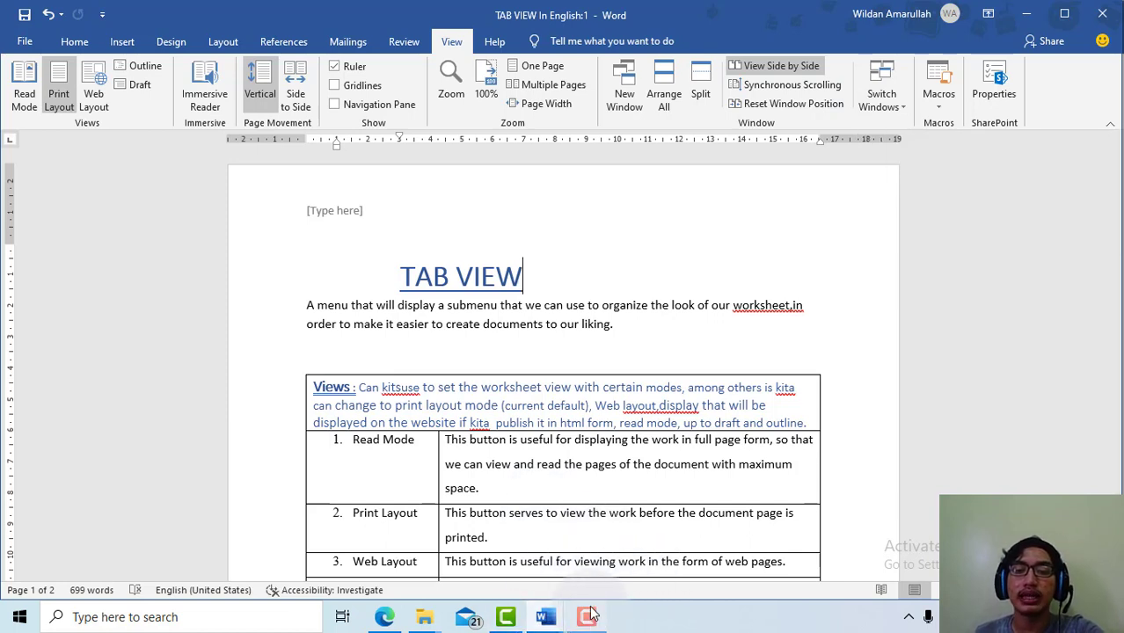
left_click(879, 111)
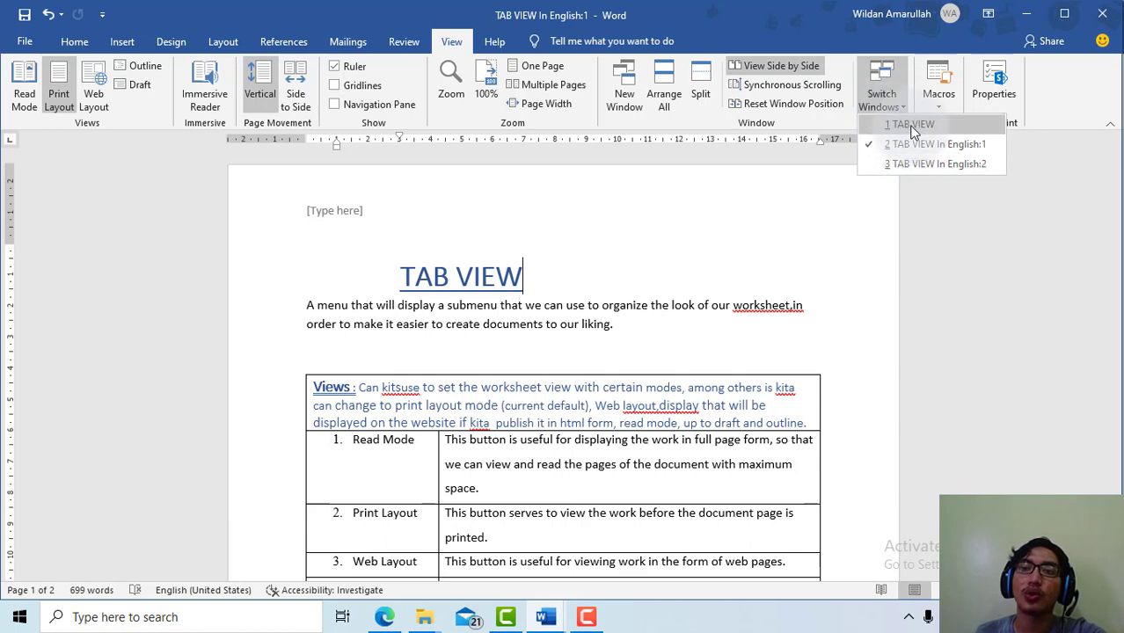
left_click(912, 127)
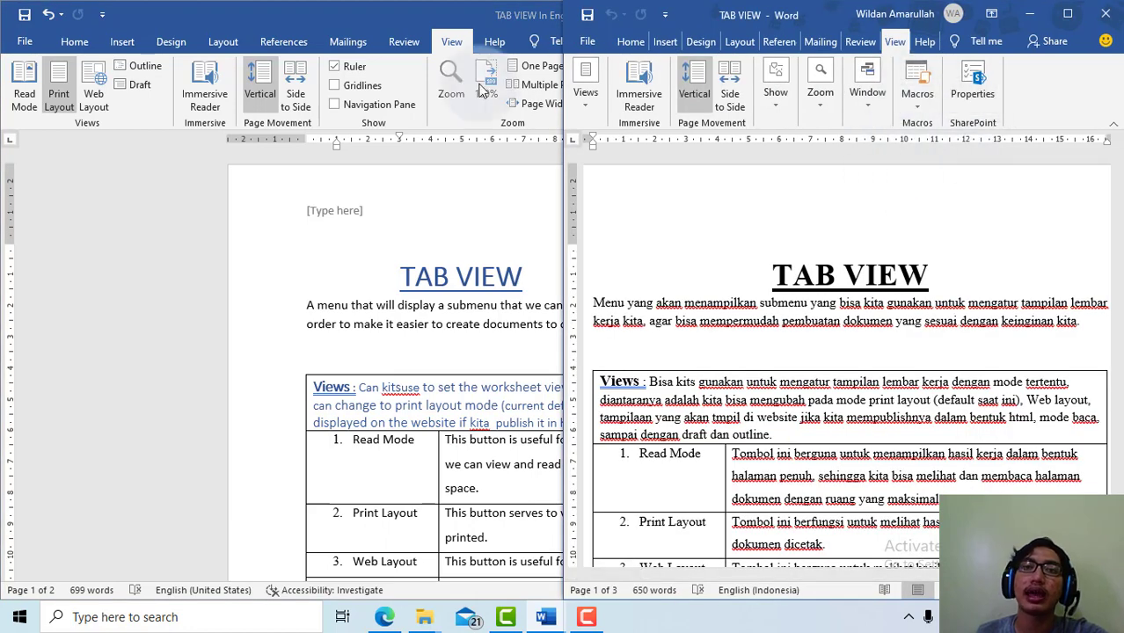
left_click_drag(560, 209, 1019, 110)
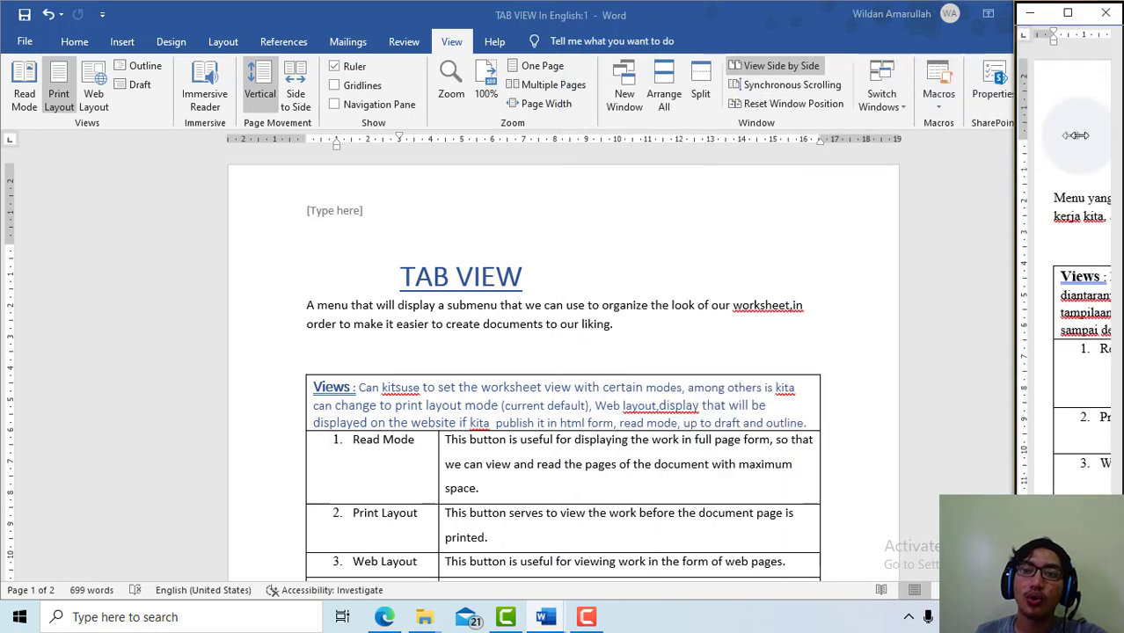
left_click(1046, 116)
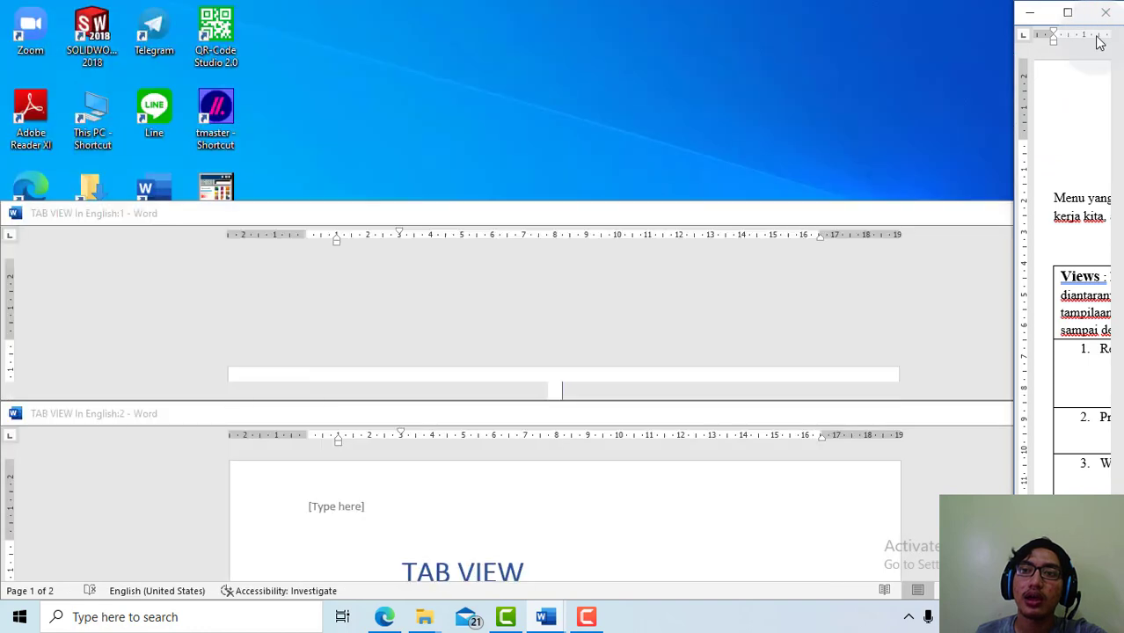
Step: Close the Indonesian TAB VIEW window and maximize TAB VIEW In English:1
key("alt+w")
key("a")
left_click(766, 296)
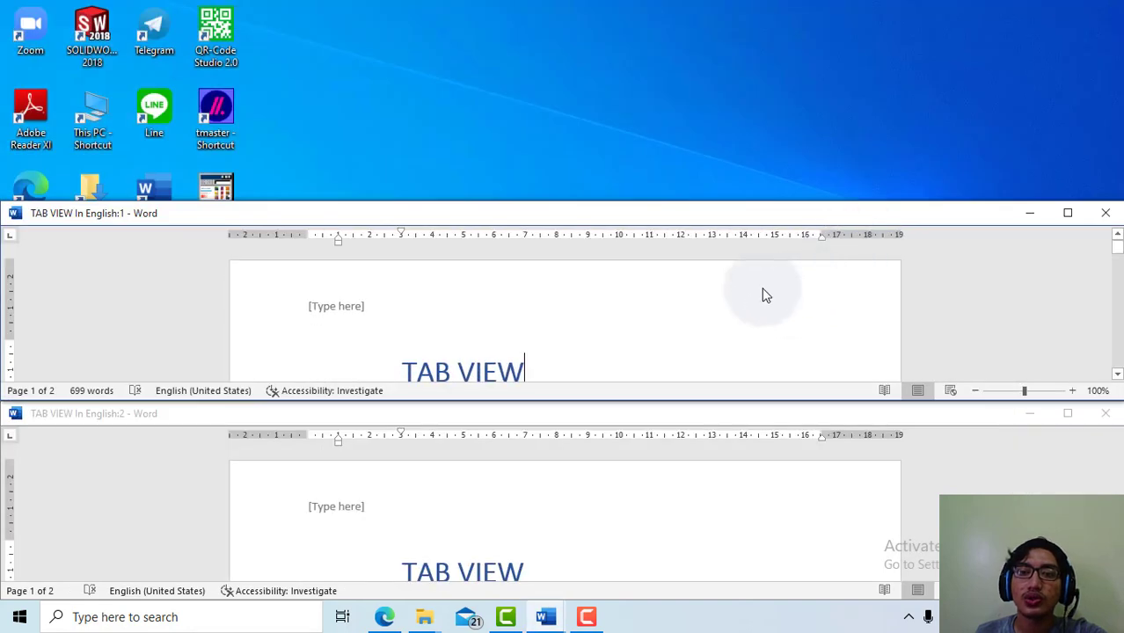
left_click(1068, 213)
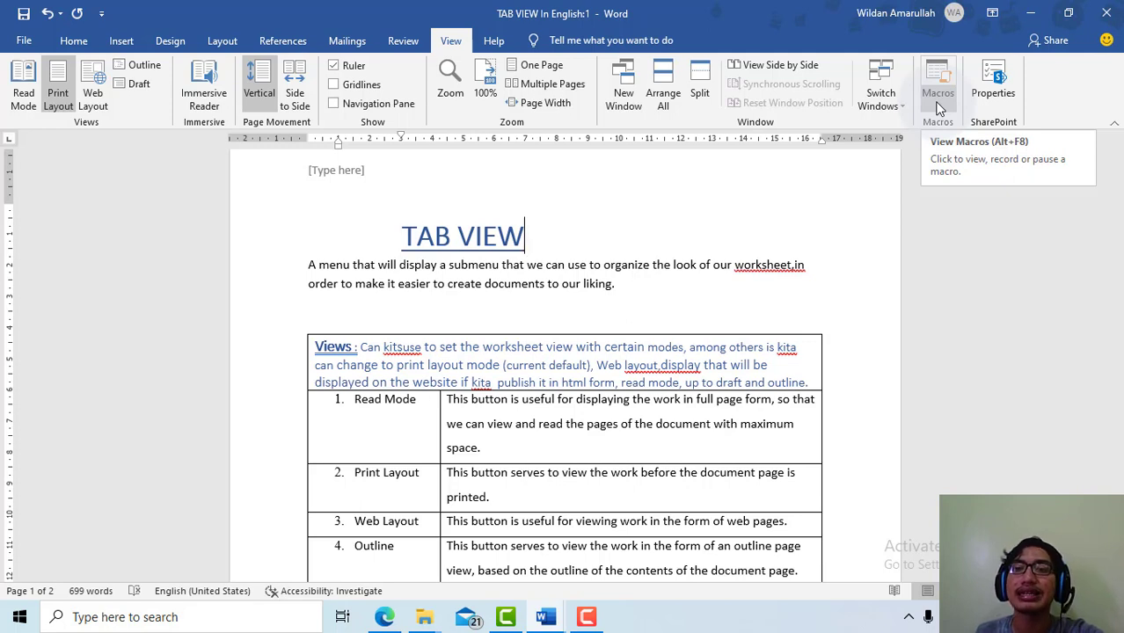
left_click(939, 107)
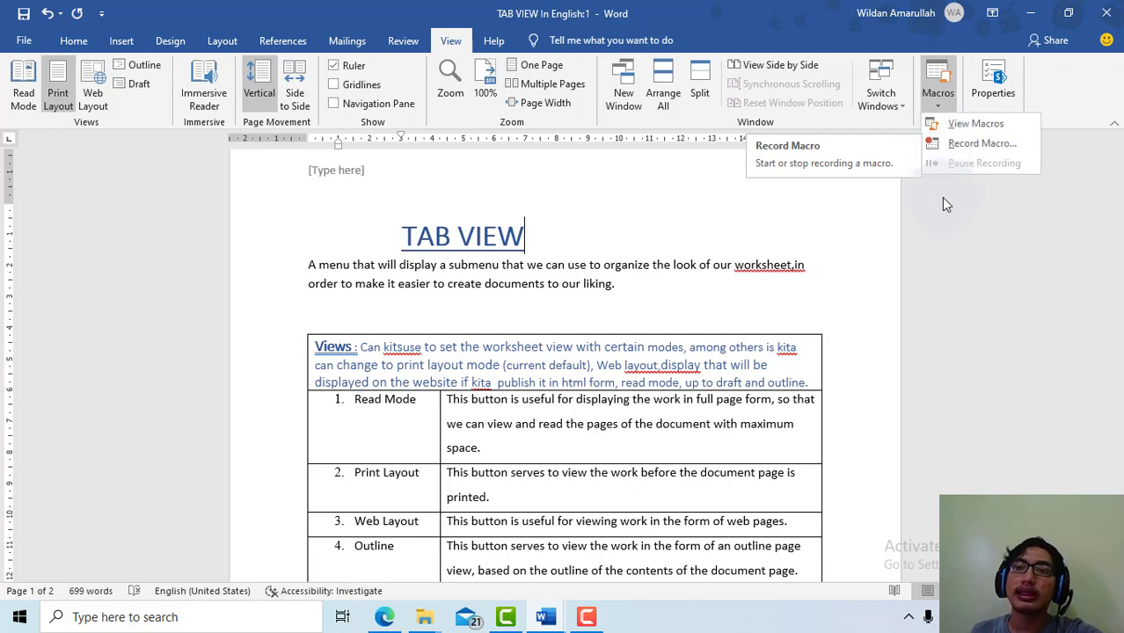
left_click(932, 239)
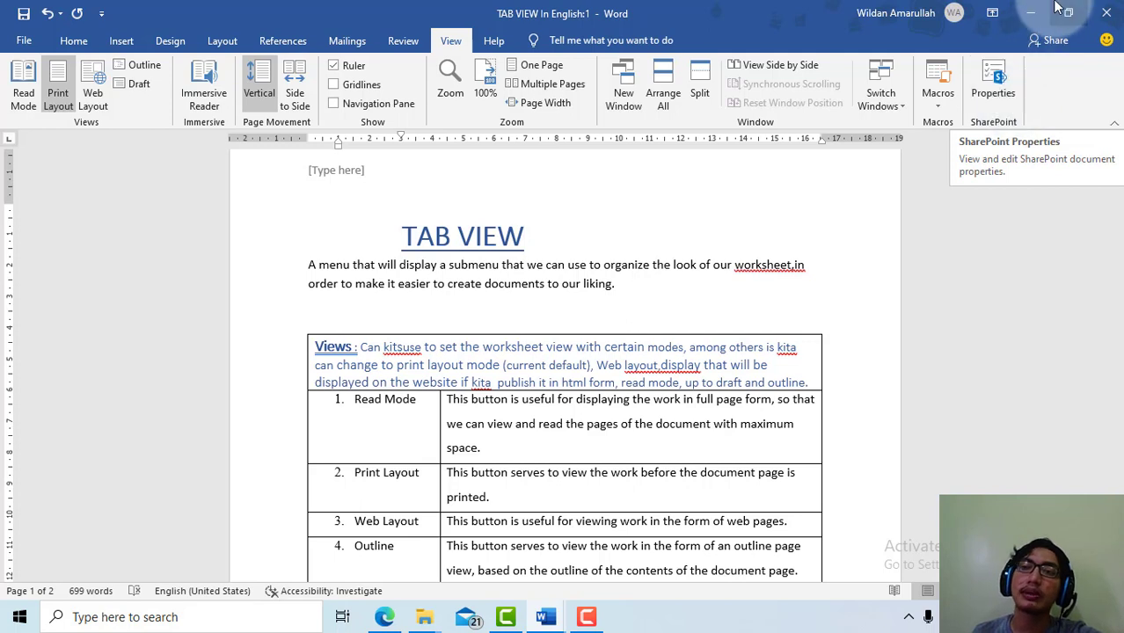
left_click(1000, 80)
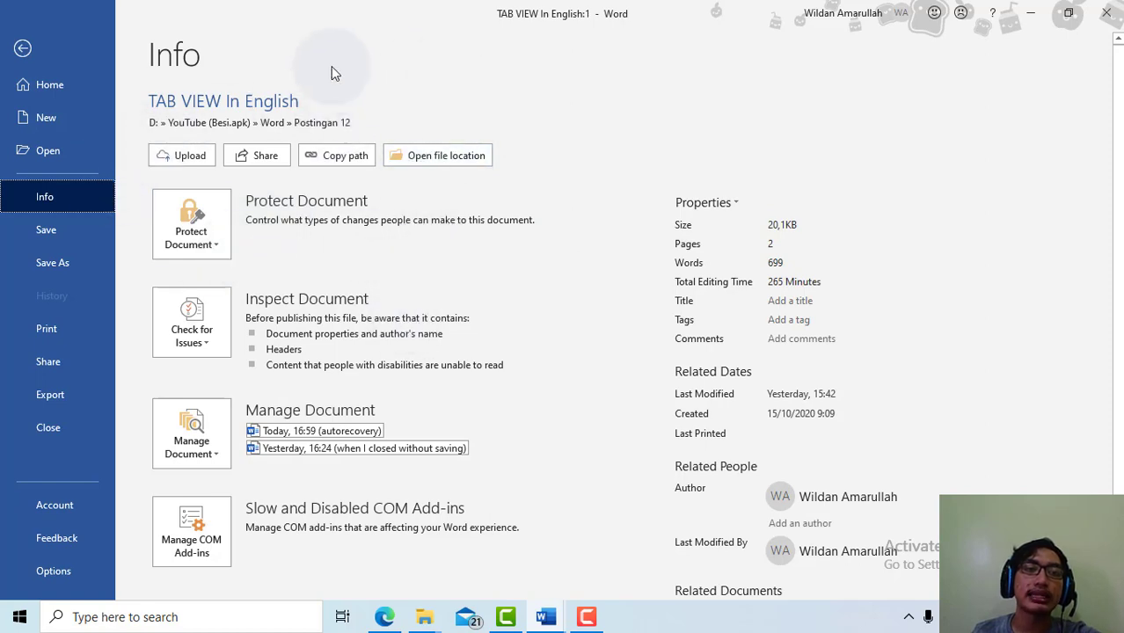
left_click(22, 48)
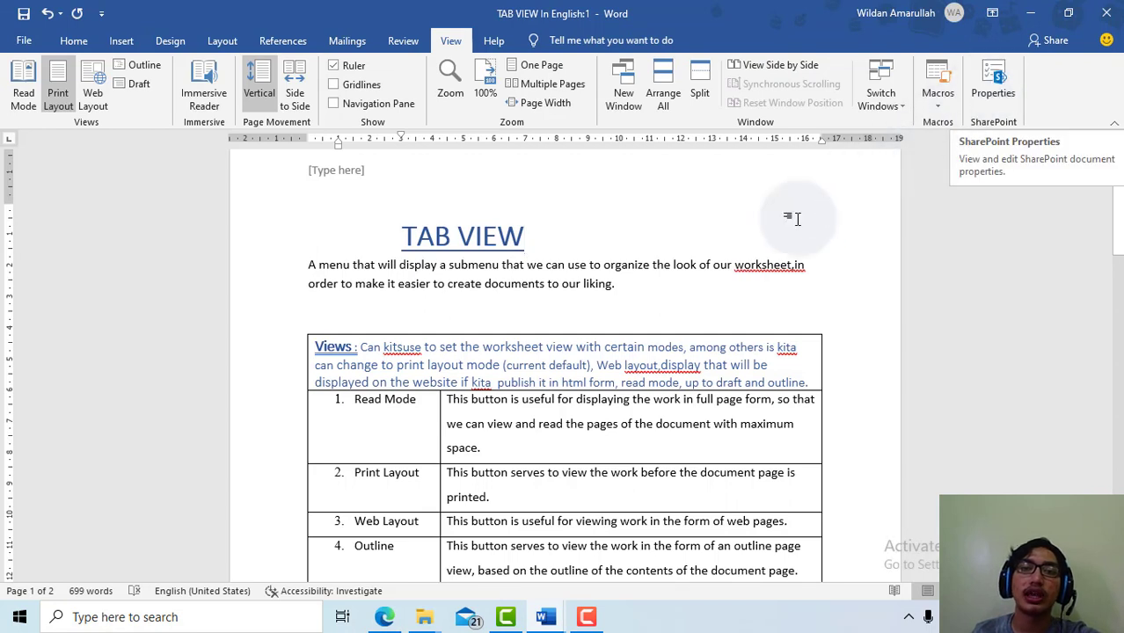
scroll(707, 246, "up", 1)
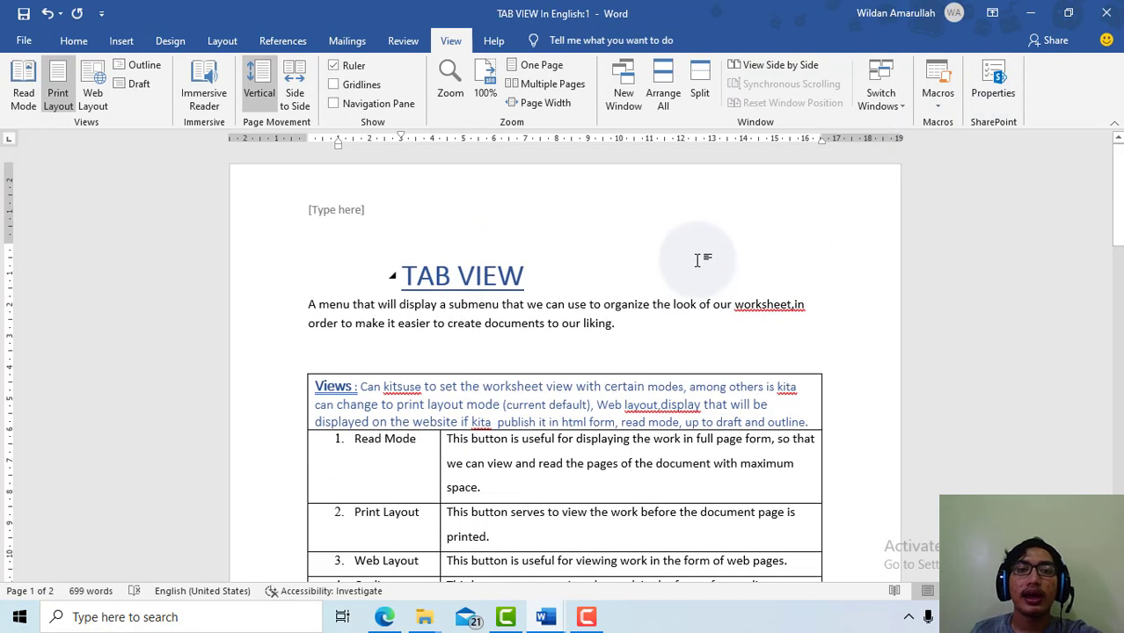
left_click_drag(526, 275, 401, 281)
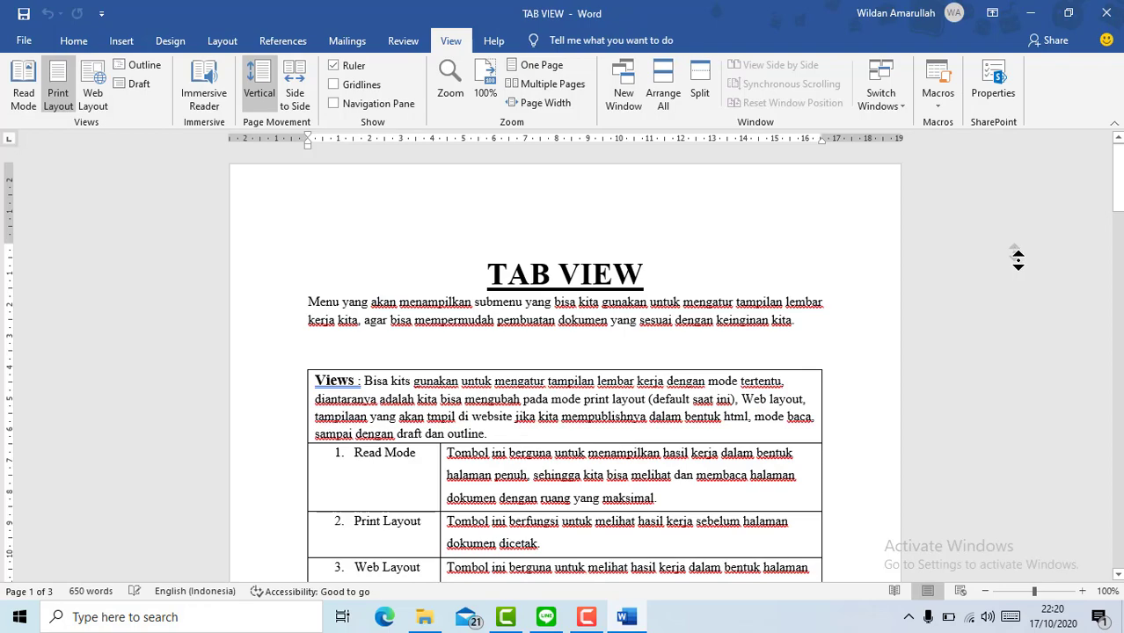
scroll(1018, 258, "down", 2)
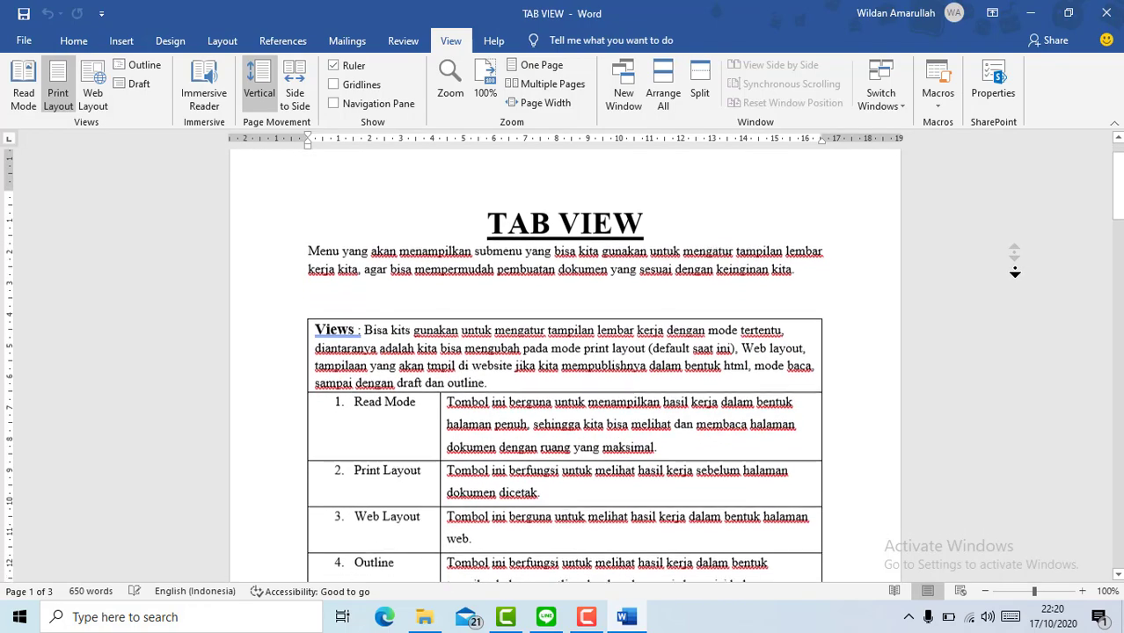